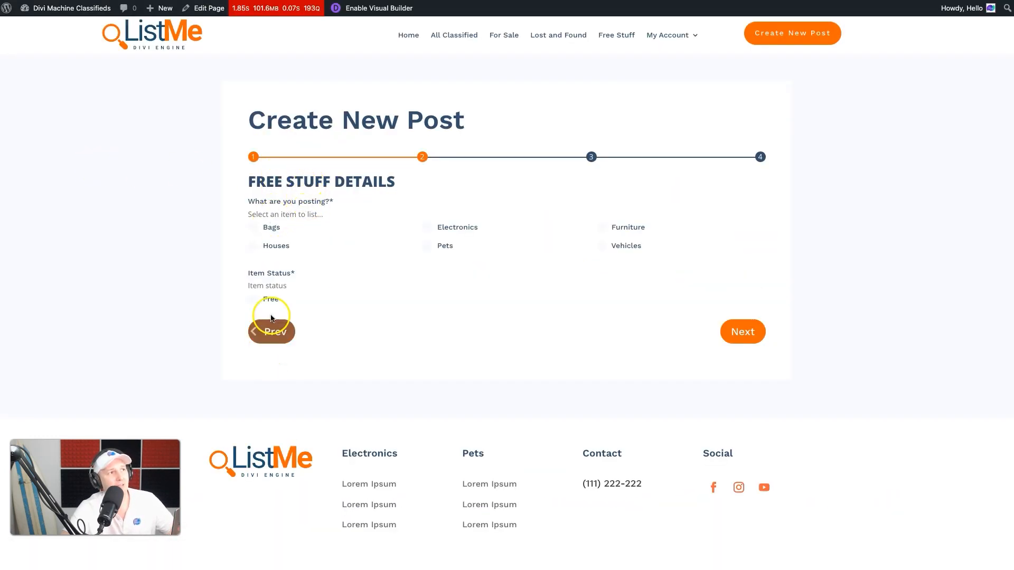
- View the second step of the Create New Post form for the Lost and Found category and for the For Sale category
{"action": "left_click", "coordinate": [271, 332]}
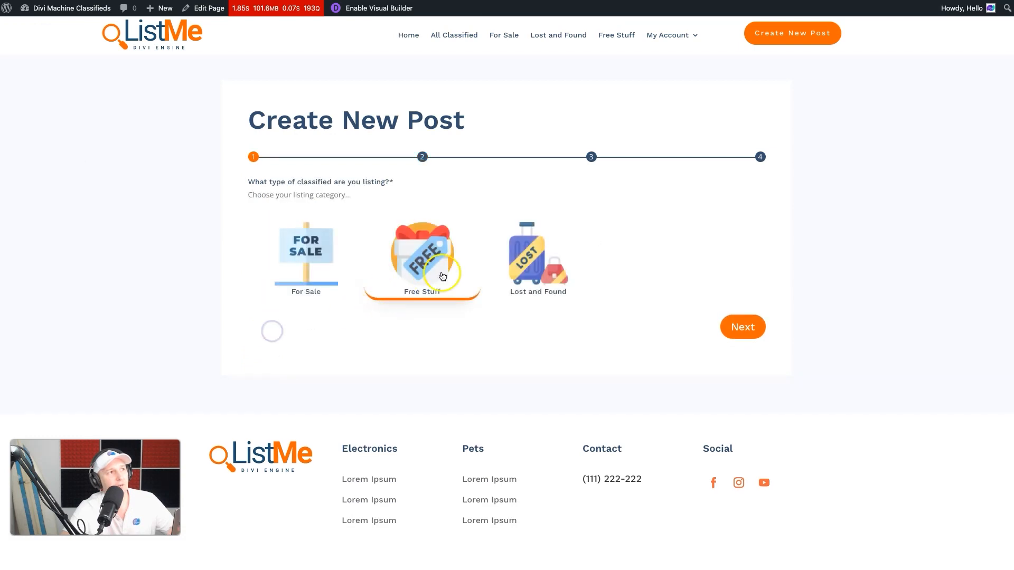
{"action": "left_click", "coordinate": [539, 264]}
{"action": "left_click", "coordinate": [742, 330]}
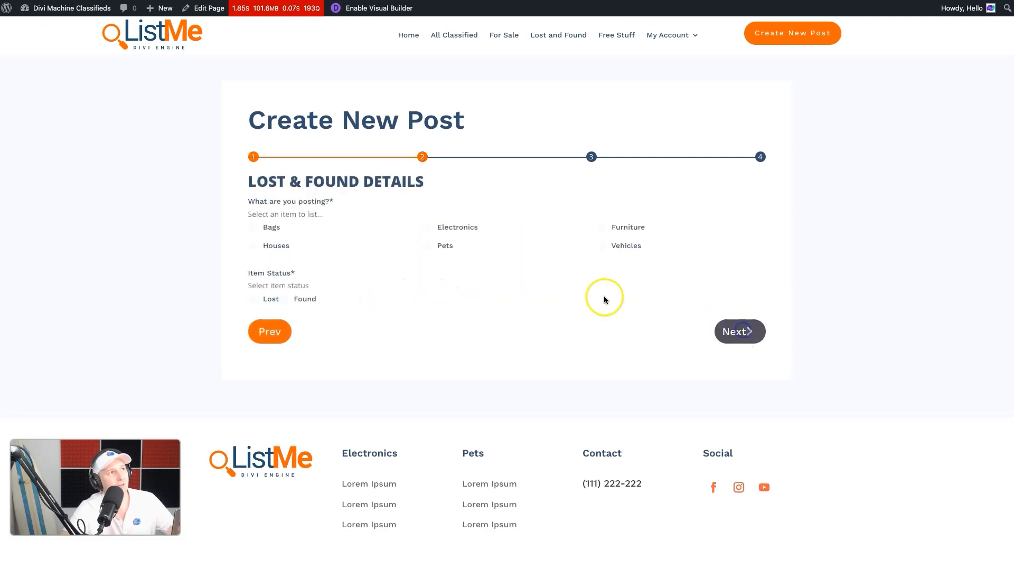
{"action": "left_click", "coordinate": [254, 329]}
{"action": "left_click", "coordinate": [319, 262]}
{"action": "left_click", "coordinate": [726, 329]}
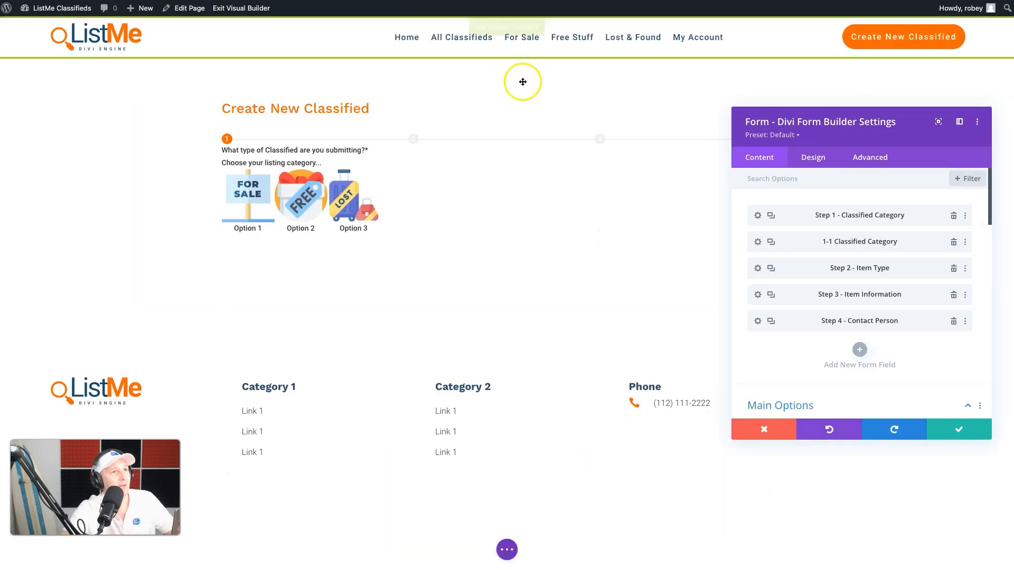
- Add a form field with title and admin title "2-1 Classified Label - For Sale" and field ID label_for_sale
{"action": "left_click", "coordinate": [859, 350]}
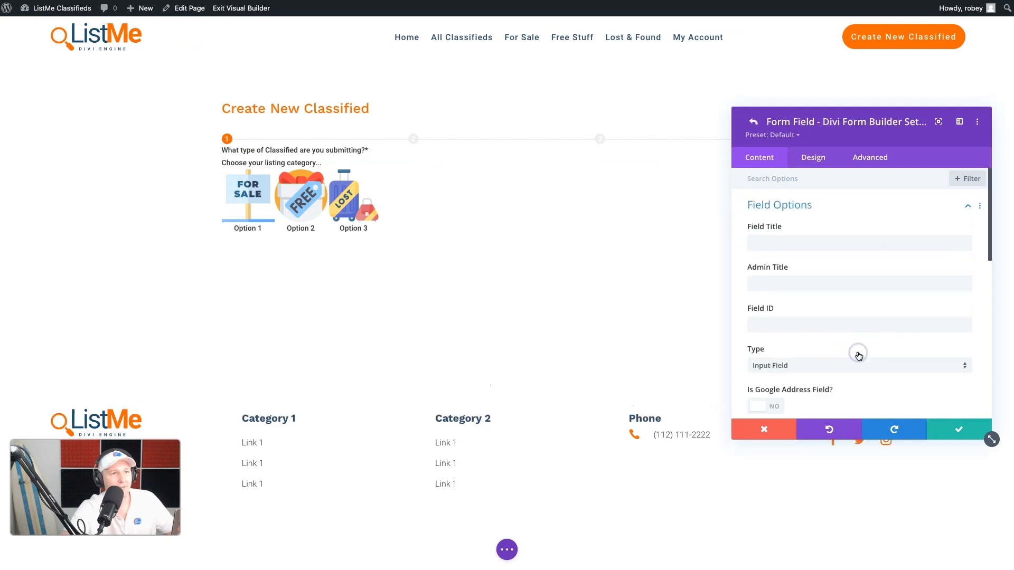
{"action": "left_click", "coordinate": [786, 245]}
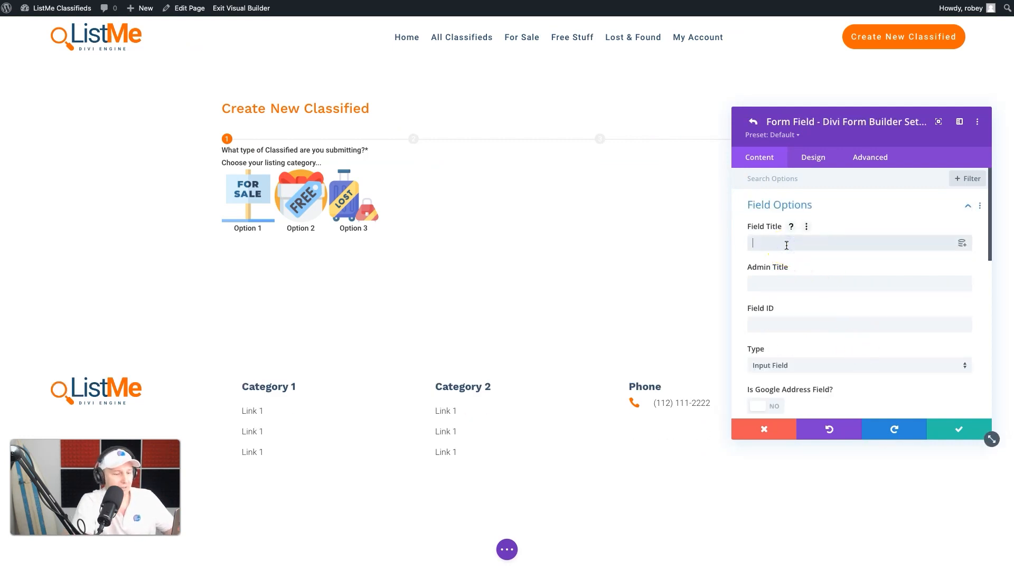
{"action": "type", "text": "2-1 Classified Label - For Sale"}
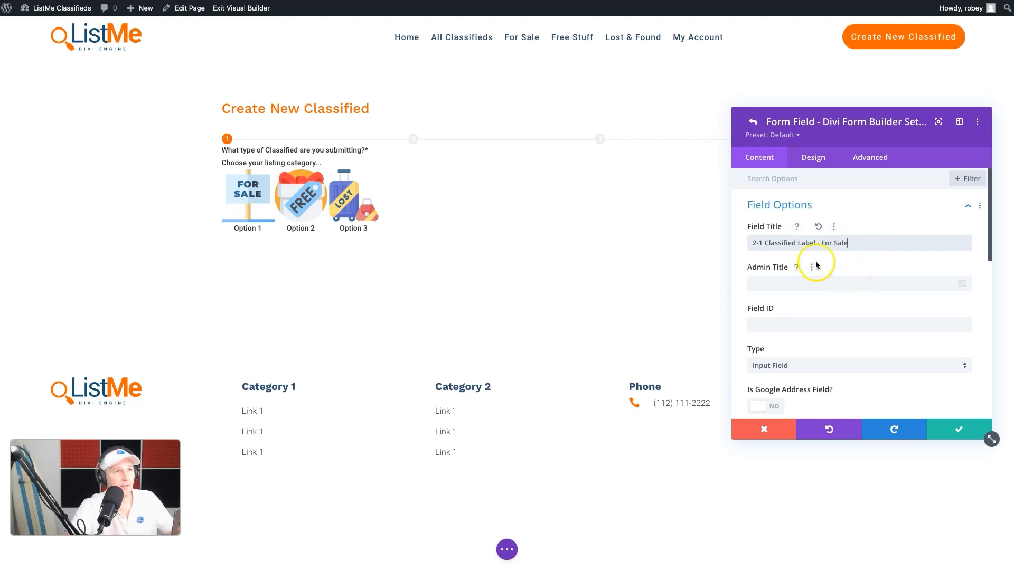
{"action": "triple_click", "coordinate": [804, 248]}
{"action": "key", "text": "ctrl+c"}
{"action": "left_click", "coordinate": [799, 280]}
{"action": "key", "text": "ctrl+v"}
{"action": "left_click", "coordinate": [780, 318]}
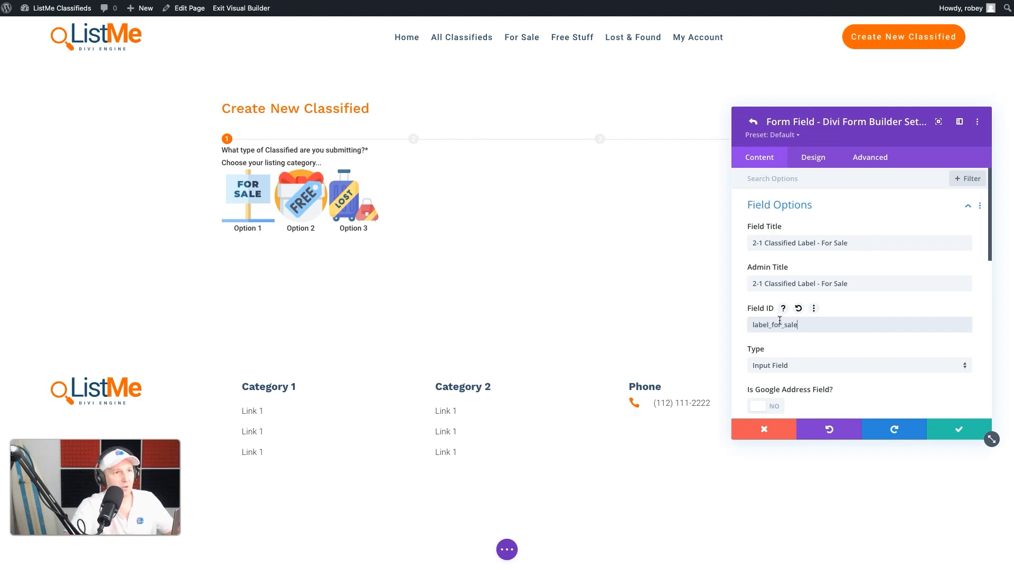
- Set the field's type to Content(Text, Code or Divi Library) with Text as its content type
{"action": "scroll", "coordinate": [840, 349], "scroll_direction": "down", "scroll_amount": 2}
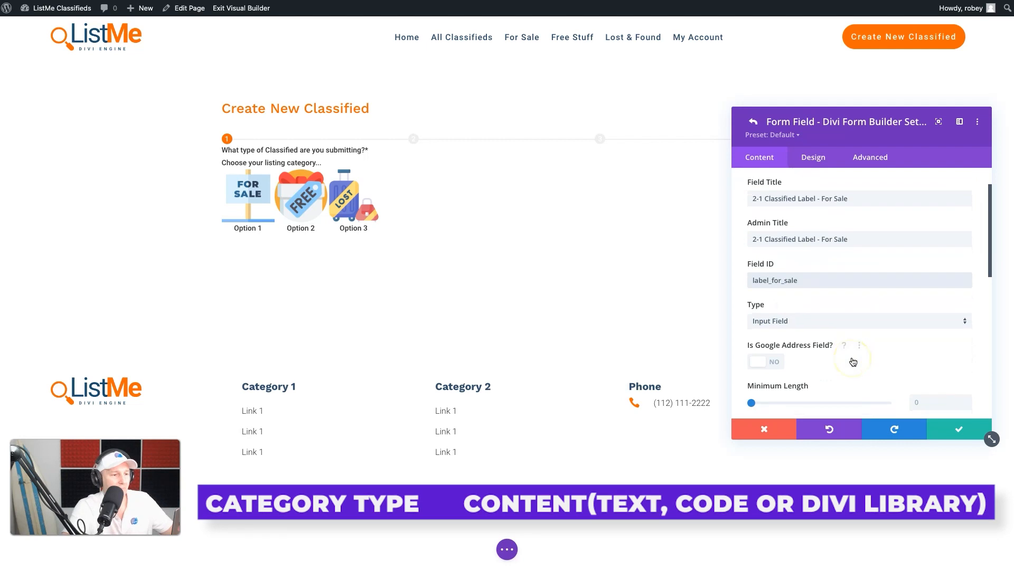
{"action": "left_click", "coordinate": [826, 322]}
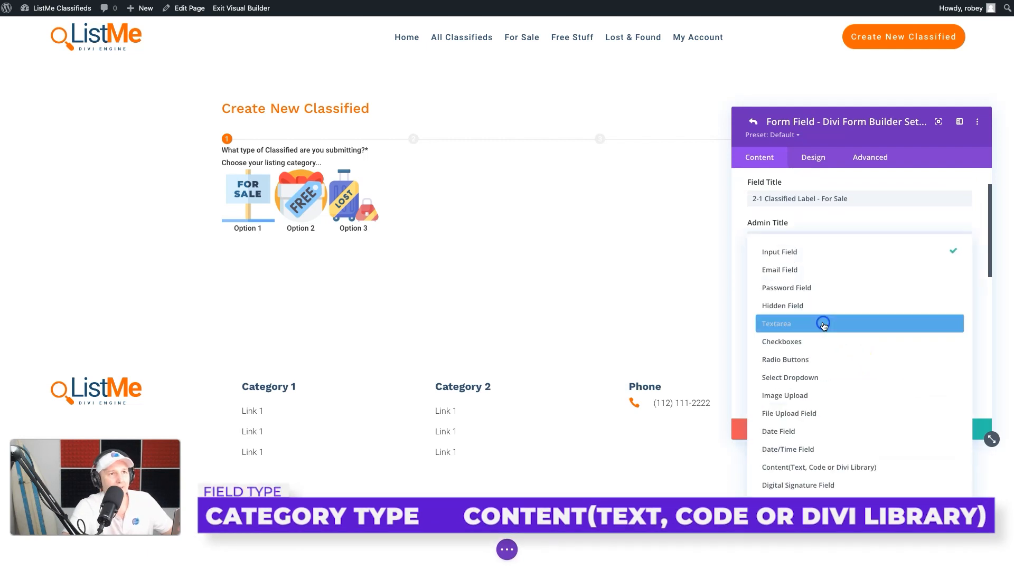
{"action": "left_click", "coordinate": [816, 467]}
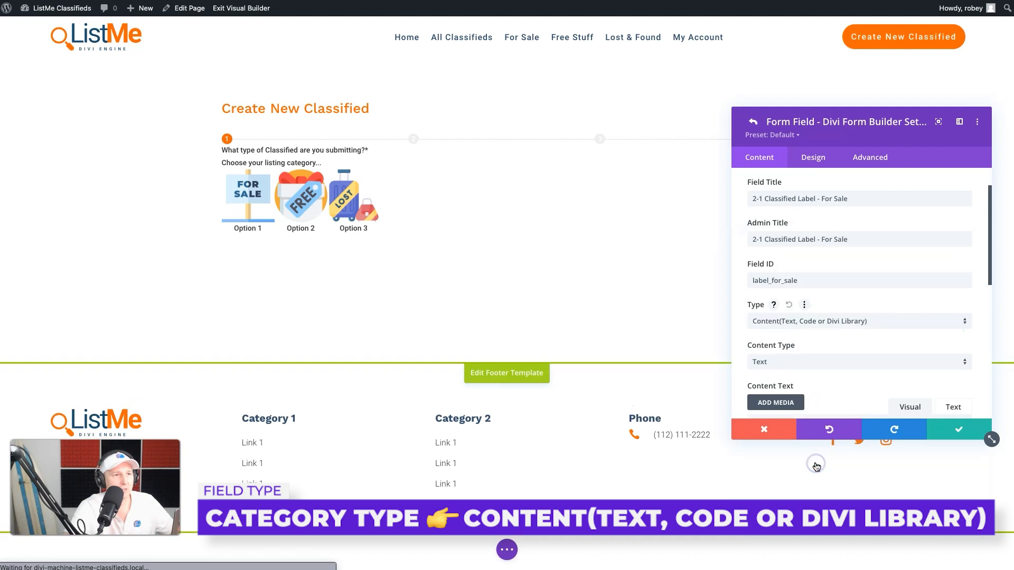
{"action": "scroll", "coordinate": [821, 319], "scroll_direction": "down", "scroll_amount": 1}
{"action": "left_click", "coordinate": [819, 310]}
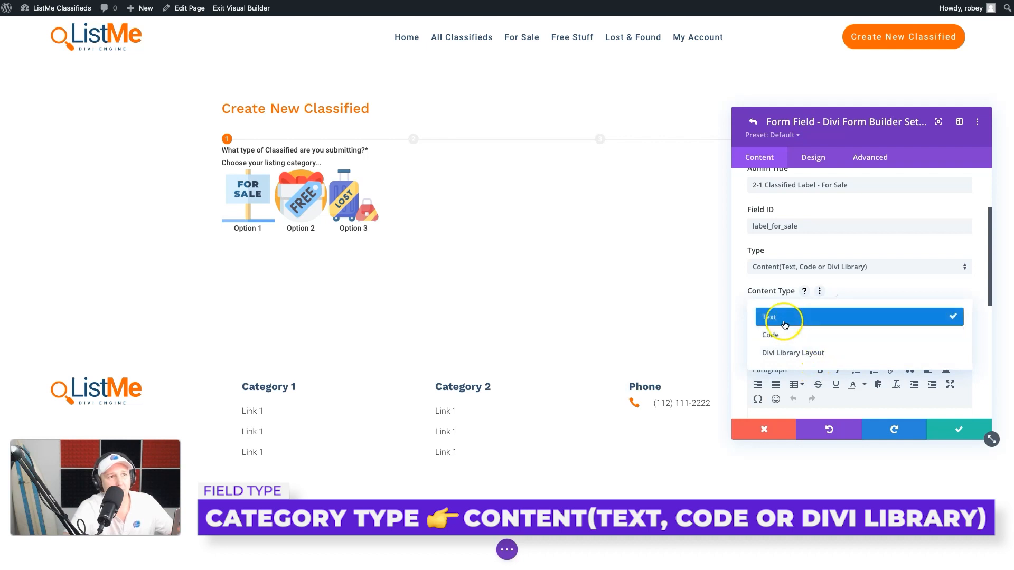
{"action": "left_click", "coordinate": [739, 318]}
- Enter "FOR SALE CLASSIFIED" as a Heading 2 in the field's content text
{"action": "scroll", "coordinate": [861, 342], "scroll_direction": "down", "scroll_amount": 1}
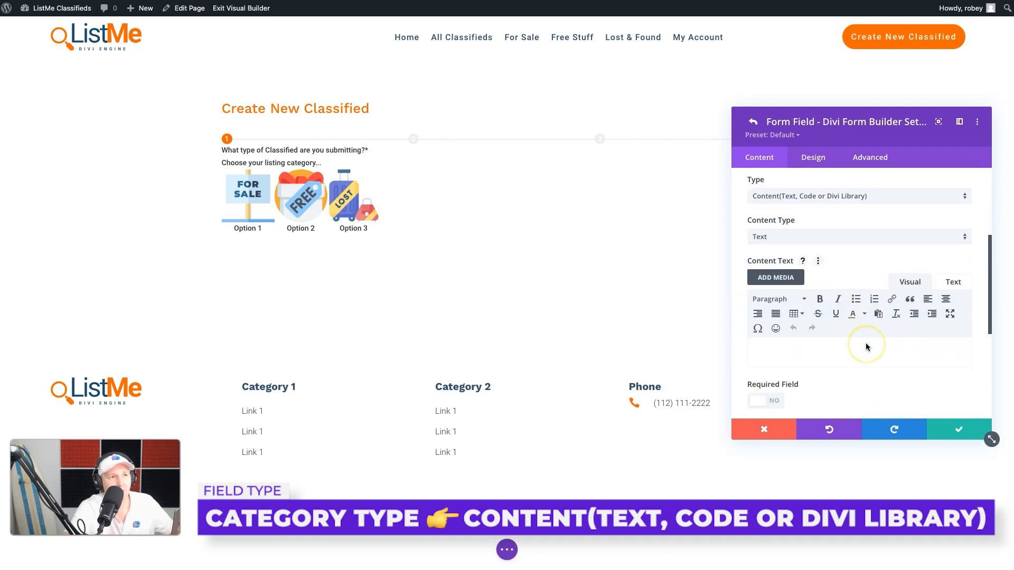
{"action": "left_click", "coordinate": [792, 299]}
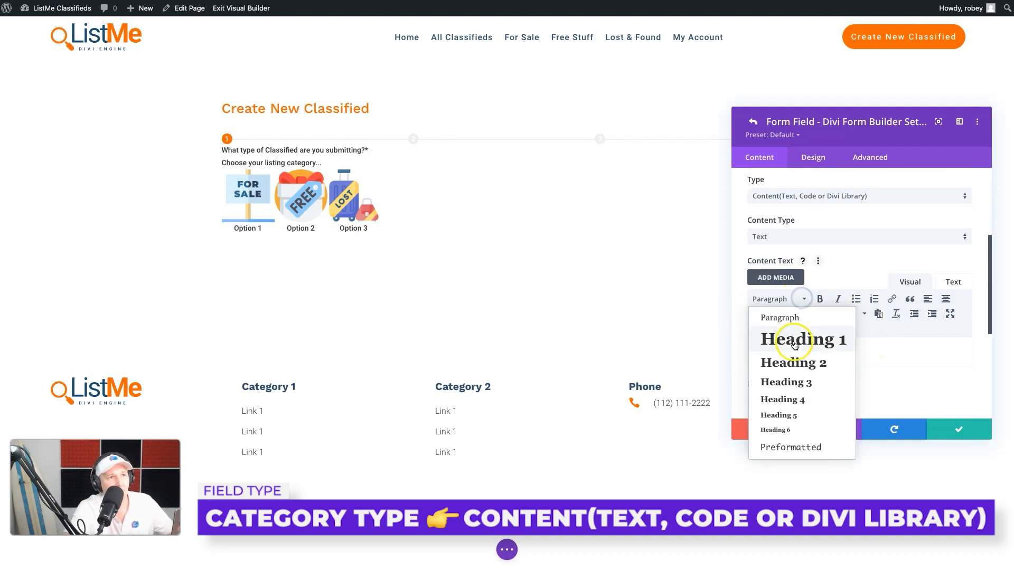
{"action": "left_click", "coordinate": [790, 363]}
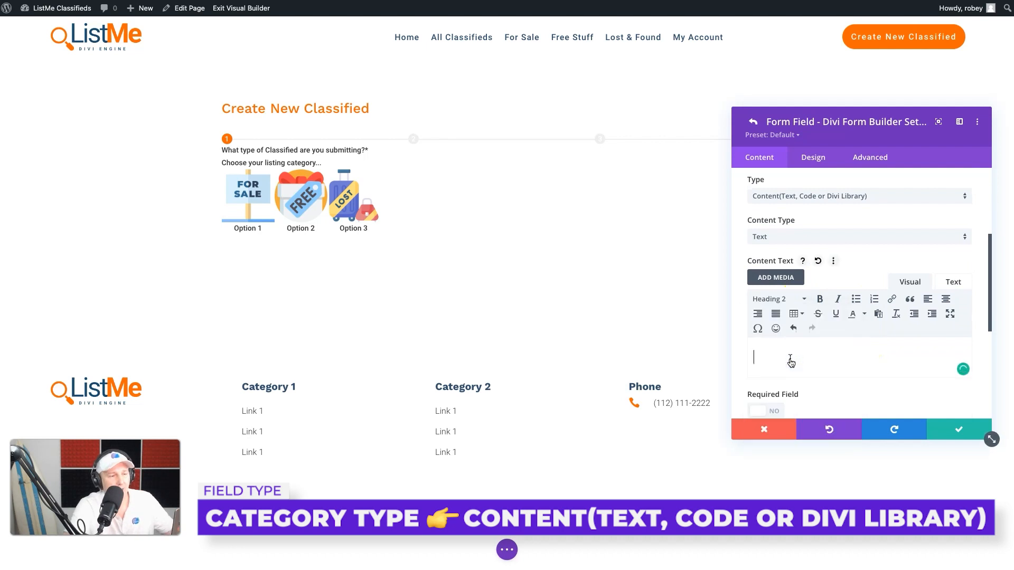
{"action": "type", "text": "FOR SALE POST"}
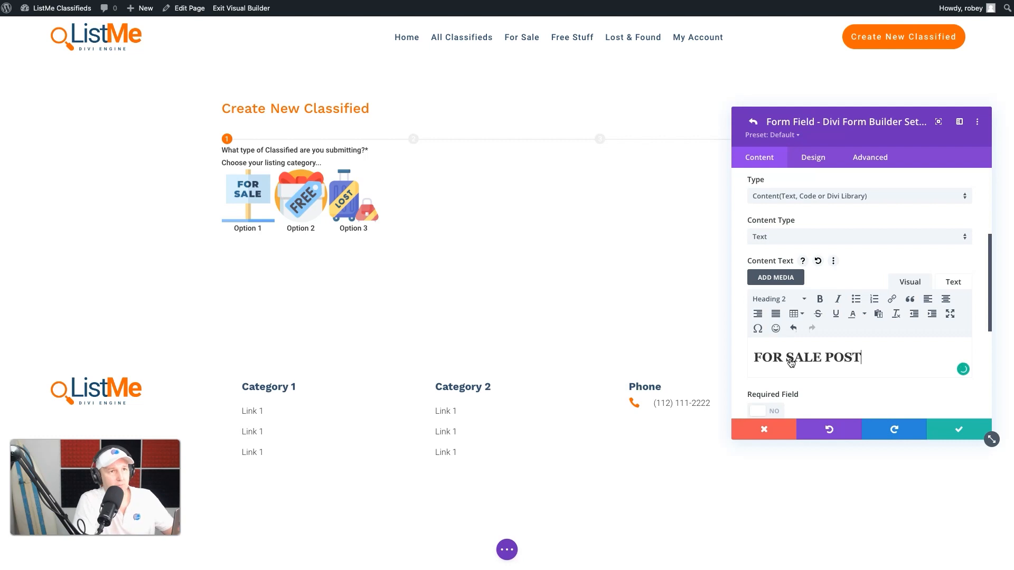
{"action": "double_click", "coordinate": [847, 356]}
{"action": "type", "text": "CLASSIFIED"}
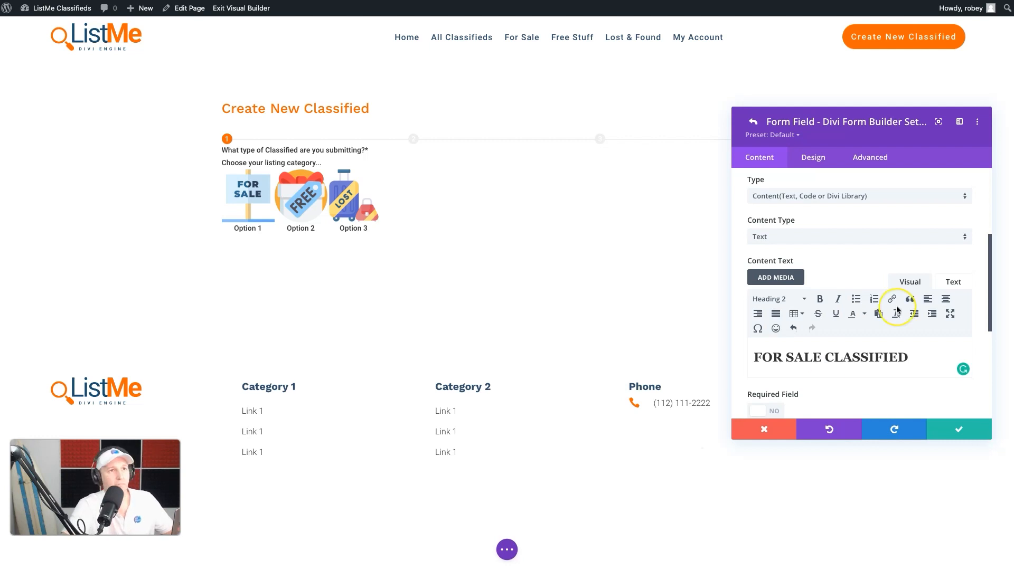
- Enable conditional logic for the field with a rule on "What type of Classified are you submitting?" using the equals operator
{"action": "scroll", "coordinate": [896, 310], "scroll_direction": "down", "scroll_amount": 5}
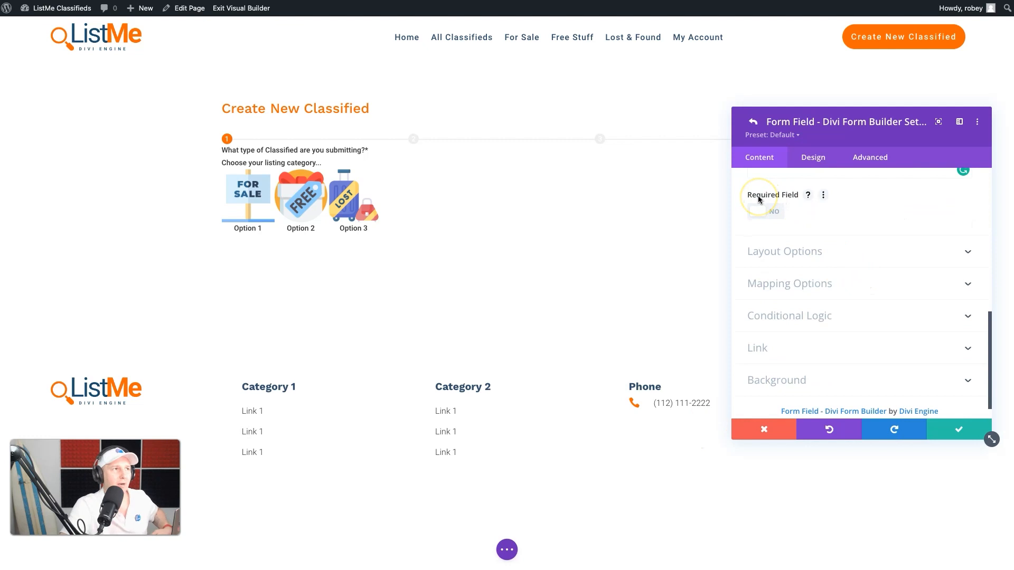
{"action": "left_click", "coordinate": [784, 310]}
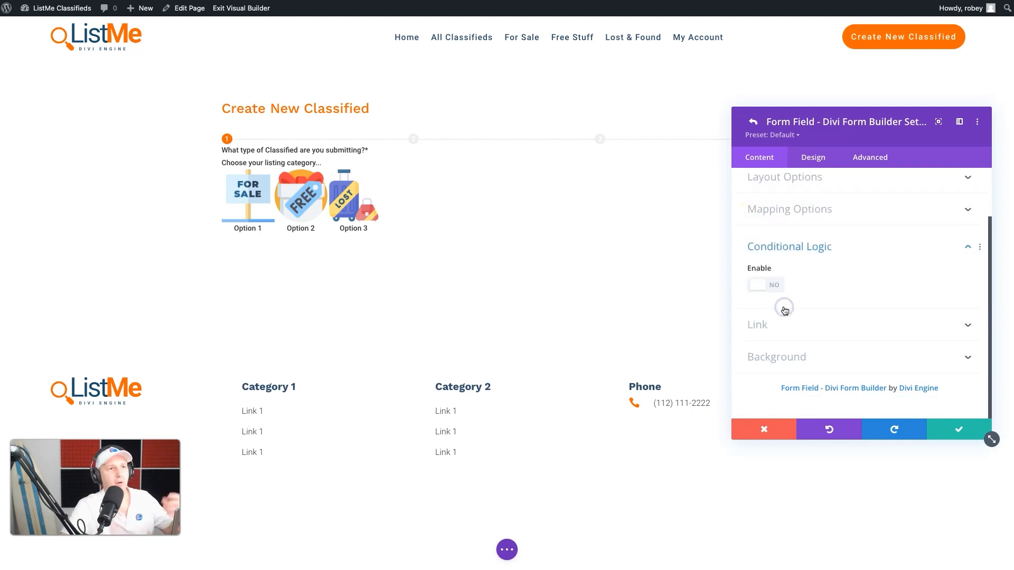
{"action": "left_click", "coordinate": [761, 286]}
{"action": "scroll", "coordinate": [813, 296], "scroll_direction": "down", "scroll_amount": 3}
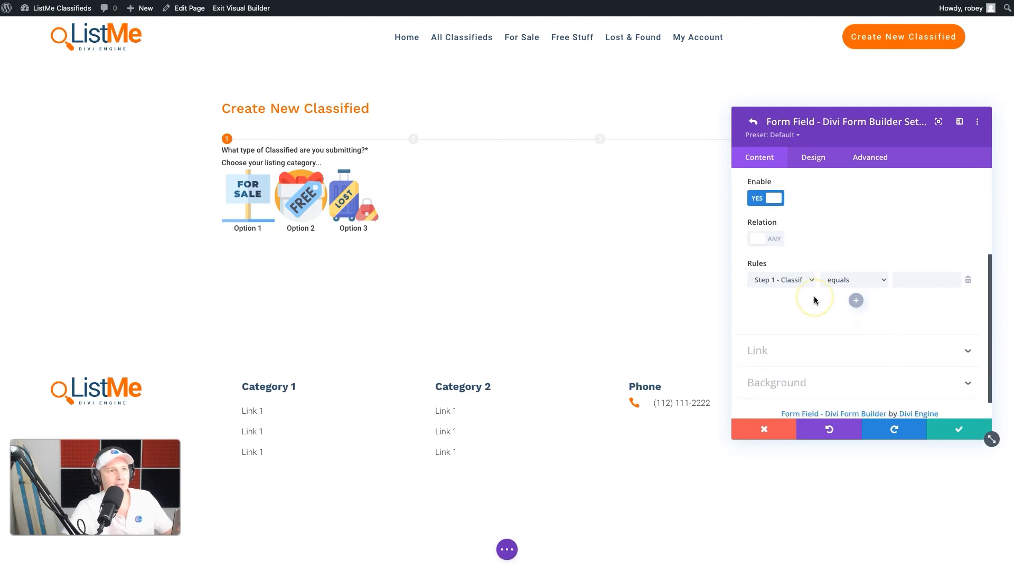
{"action": "left_click", "coordinate": [802, 278]}
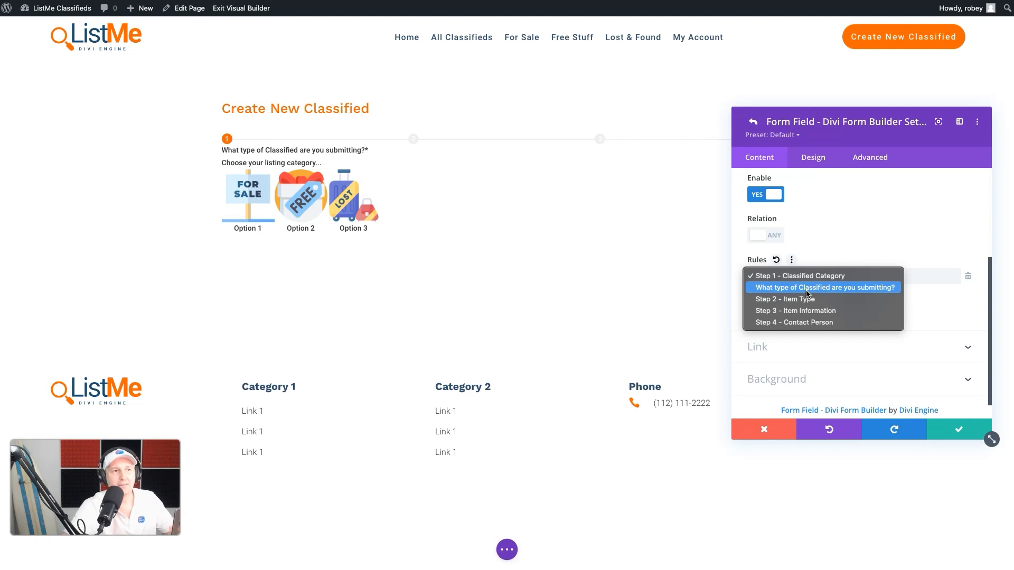
{"action": "left_click", "coordinate": [806, 290]}
{"action": "left_click", "coordinate": [839, 276]}
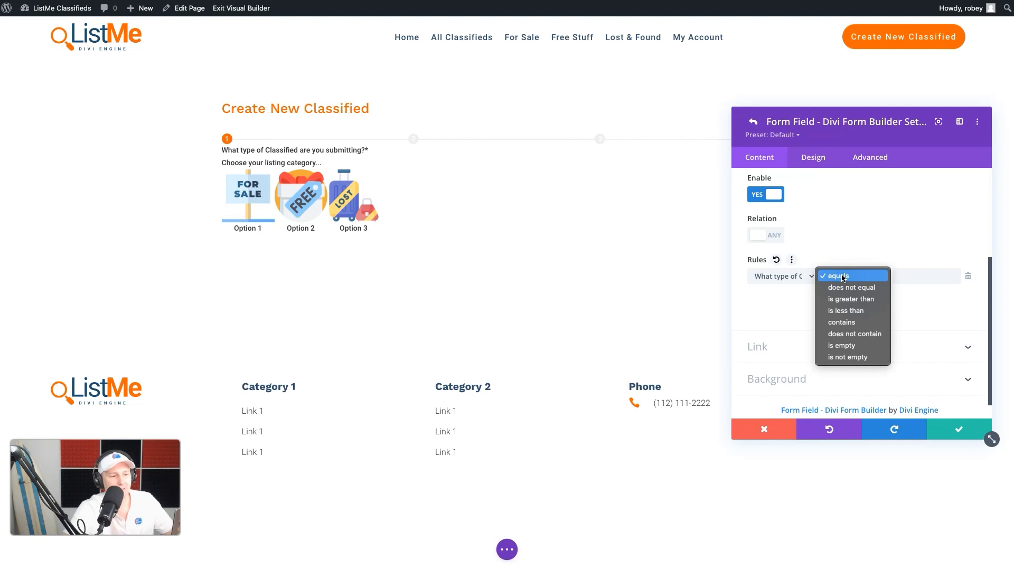
{"action": "left_click", "coordinate": [842, 276]}
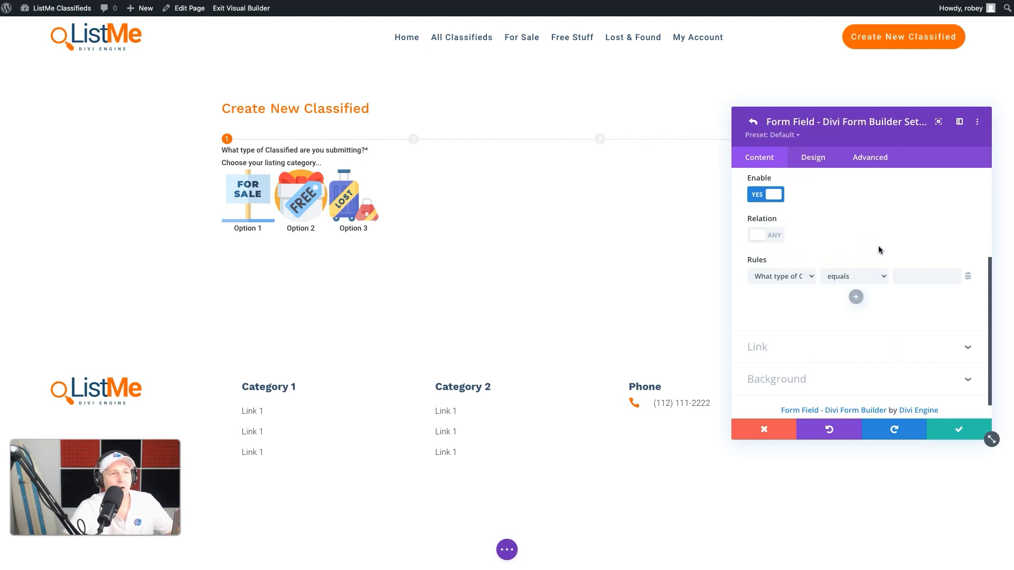
- Copy the slug of the For Sale category from the Classifieds categories in the WordPress dashboard
{"action": "left_click", "coordinate": [227, 9]}
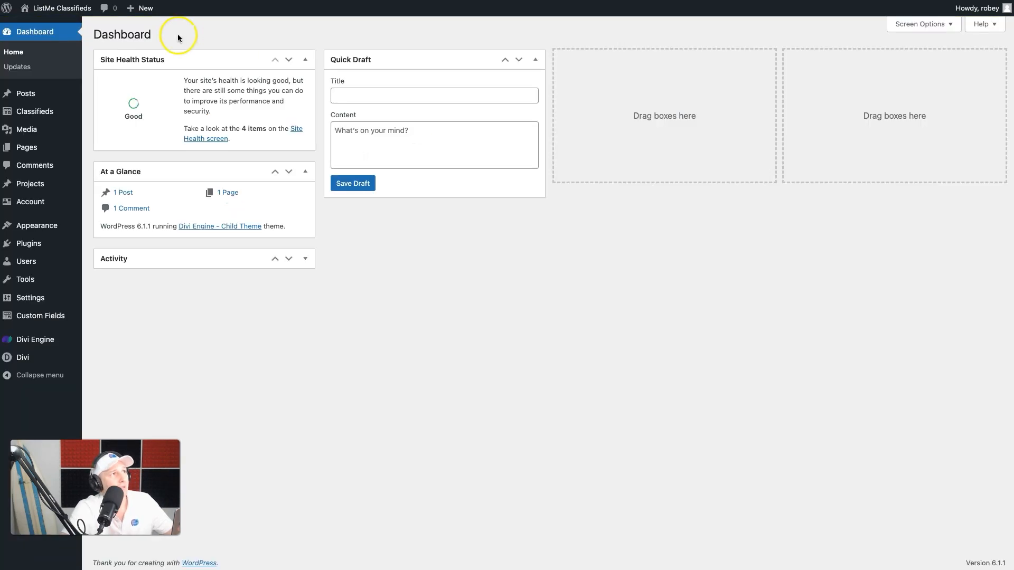
{"action": "mouse_move", "coordinate": [40, 114]}
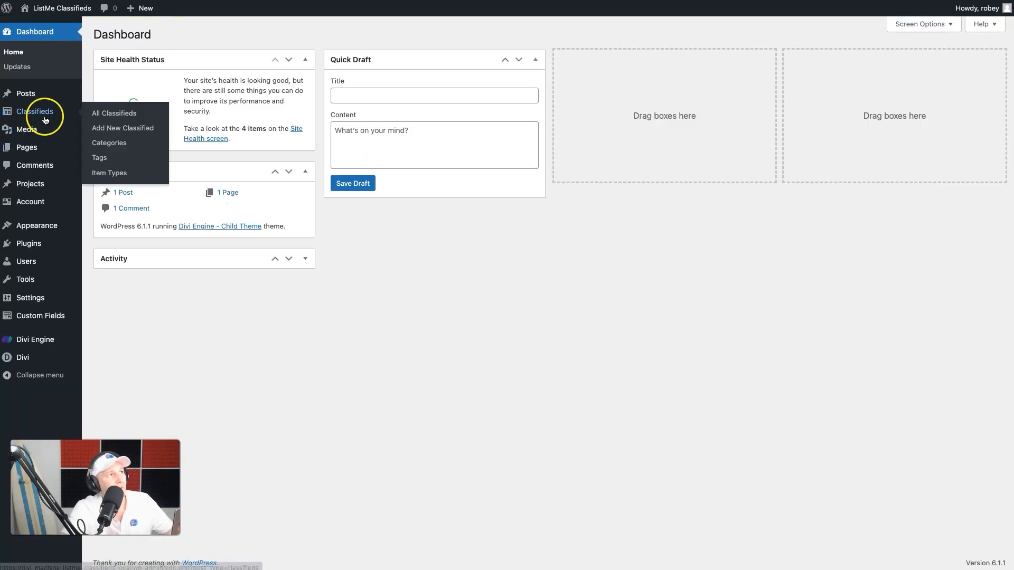
{"action": "left_click", "coordinate": [112, 143]}
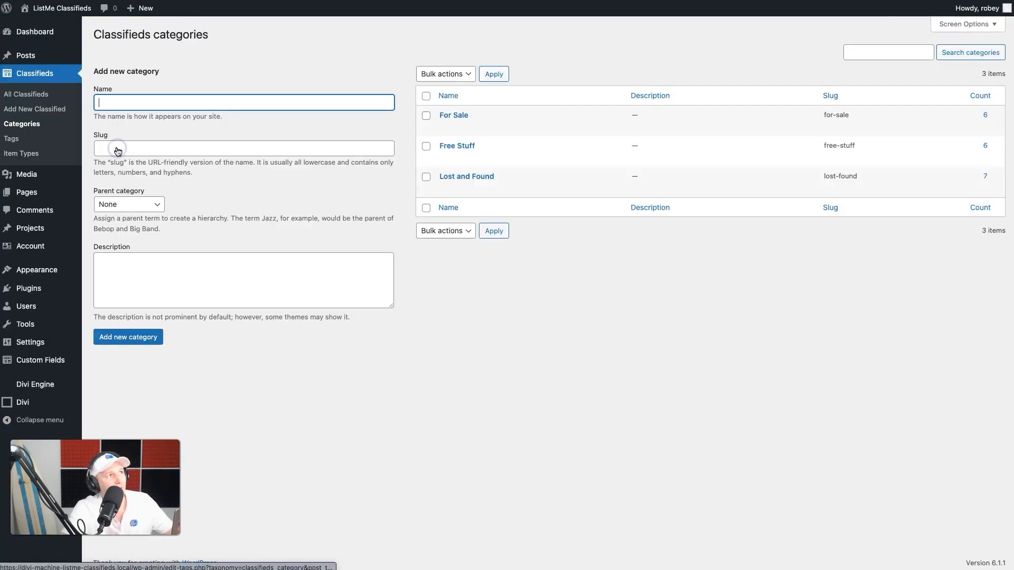
{"action": "triple_click", "coordinate": [837, 116]}
{"action": "key", "text": "ctrl+c"}
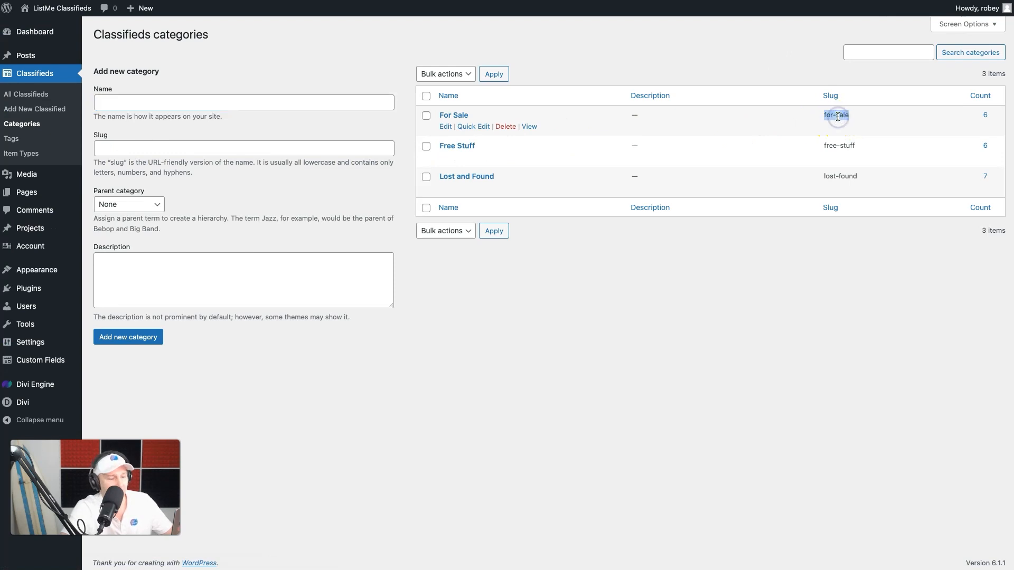
- Return to the form page in the Visual Builder and set the conditional rule's value to for-sale
{"action": "left_click", "coordinate": [482, 0]}
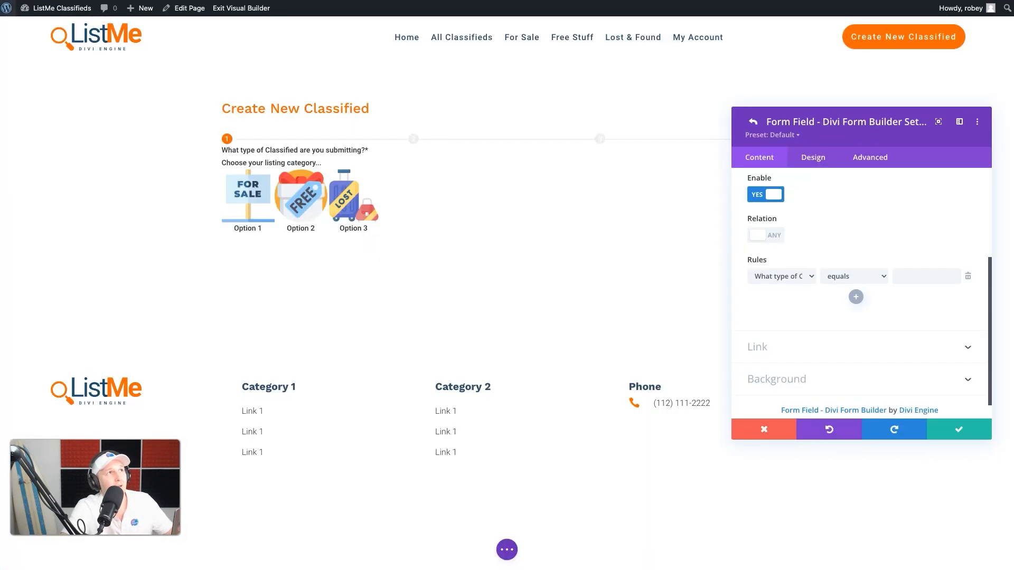
{"action": "left_click", "coordinate": [899, 276]}
{"action": "key", "text": "ctrl+v"}
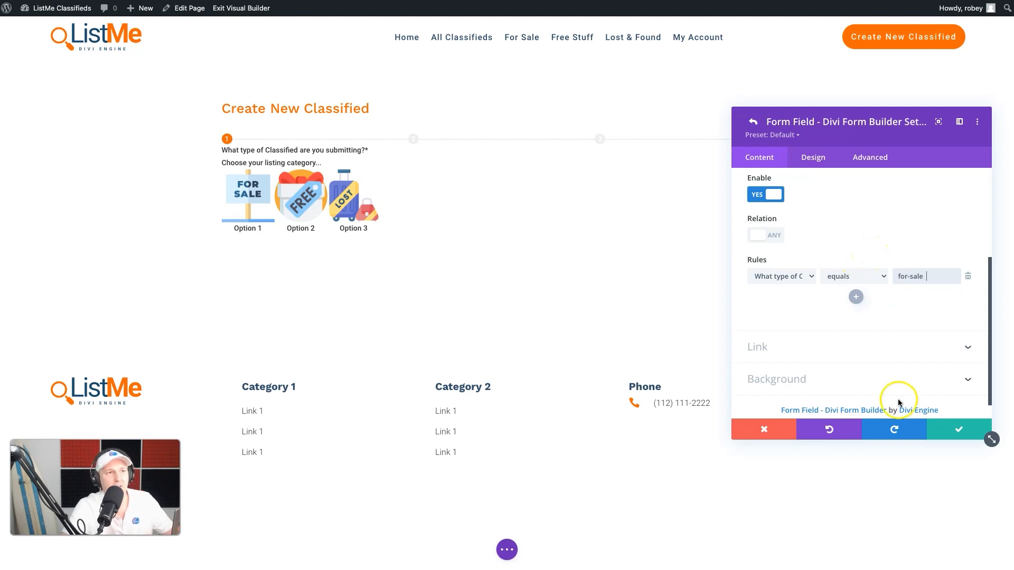
- Save the label field after reviewing its field options, and move it directly below Step 2 - Item Type
{"action": "scroll", "coordinate": [883, 346], "scroll_direction": "up", "scroll_amount": 3}
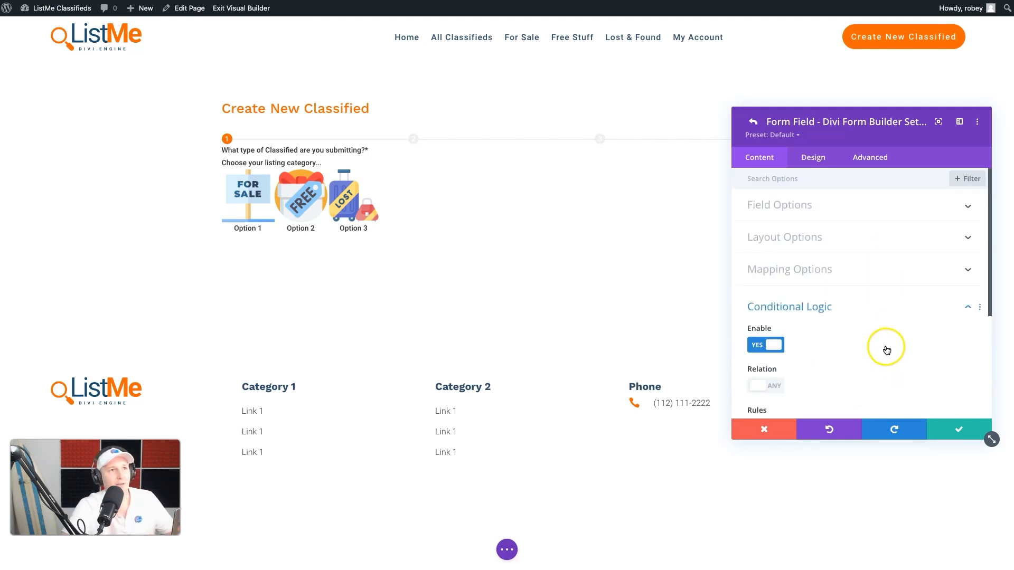
{"action": "left_click", "coordinate": [817, 211]}
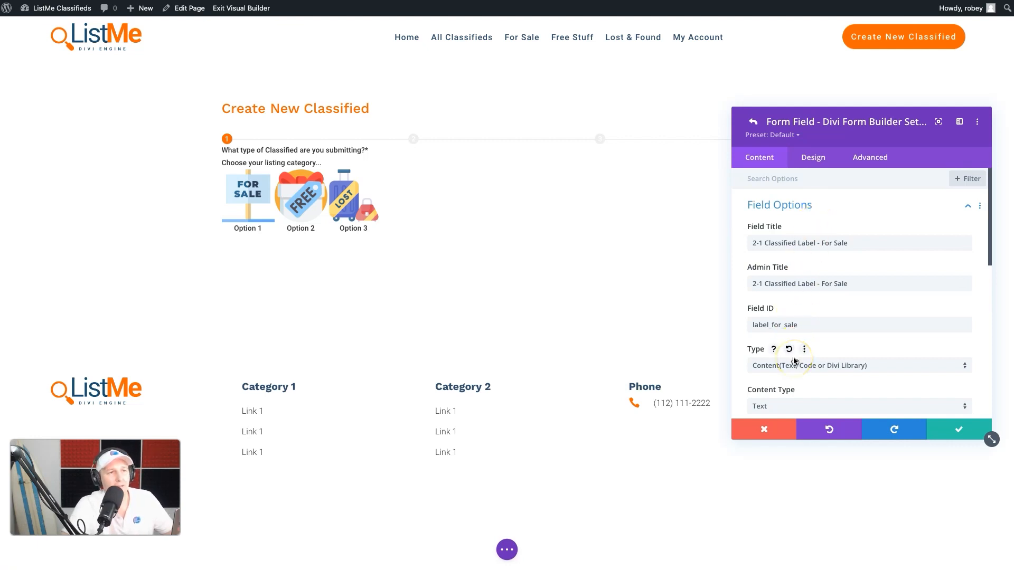
{"action": "left_click", "coordinate": [946, 431]}
{"action": "left_click_drag", "start_coordinate": [757, 347], "coordinate": [758, 294]}
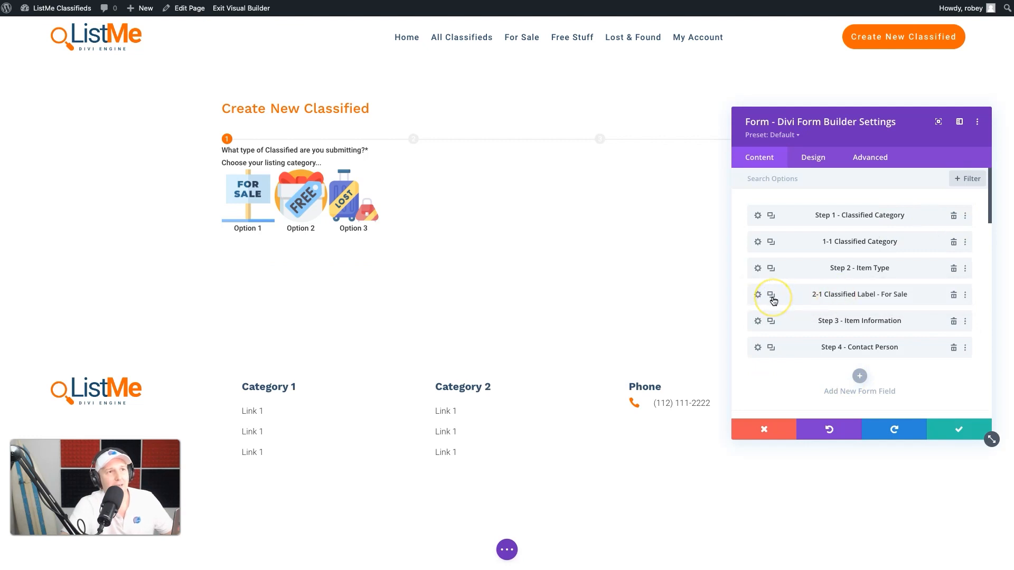
- Duplicate the For Sale label field and set the copy's field title to "2-2 Classified Label - Free Stuff" and admin title to "2-1 Classified Label - Free Stuff"
{"action": "left_click", "coordinate": [772, 295]}
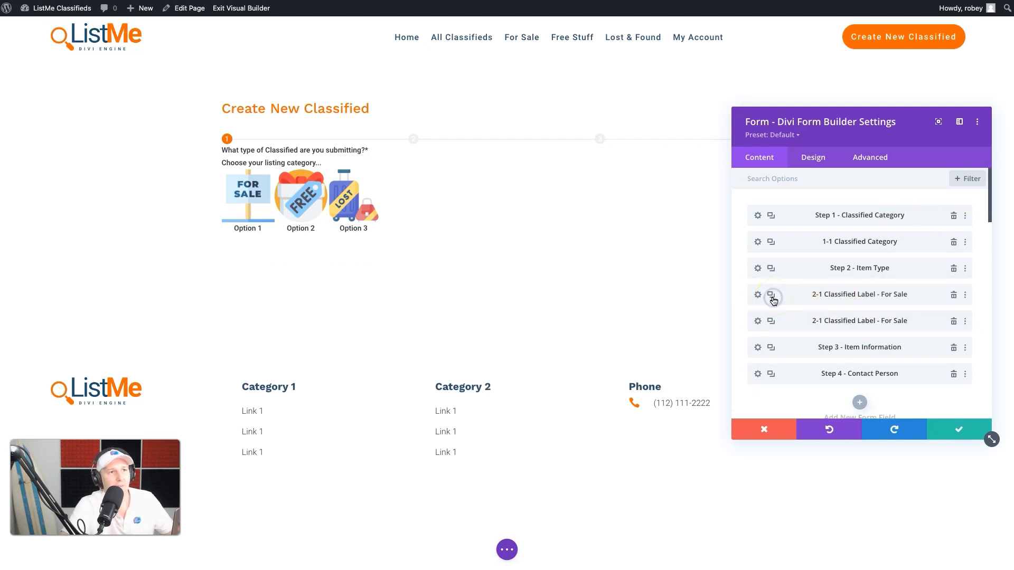
{"action": "left_click", "coordinate": [756, 321]}
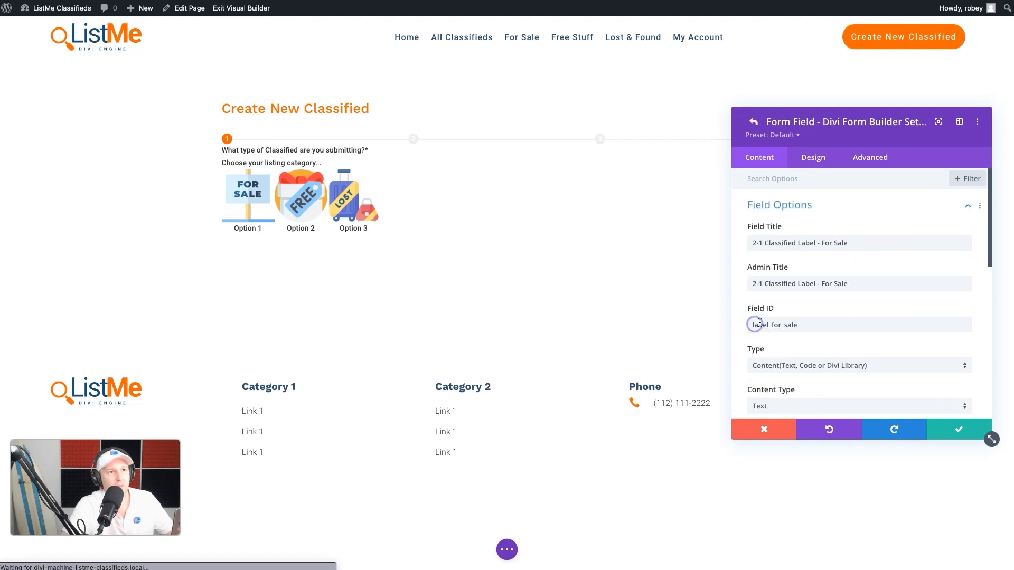
{"action": "left_click", "coordinate": [762, 242]}
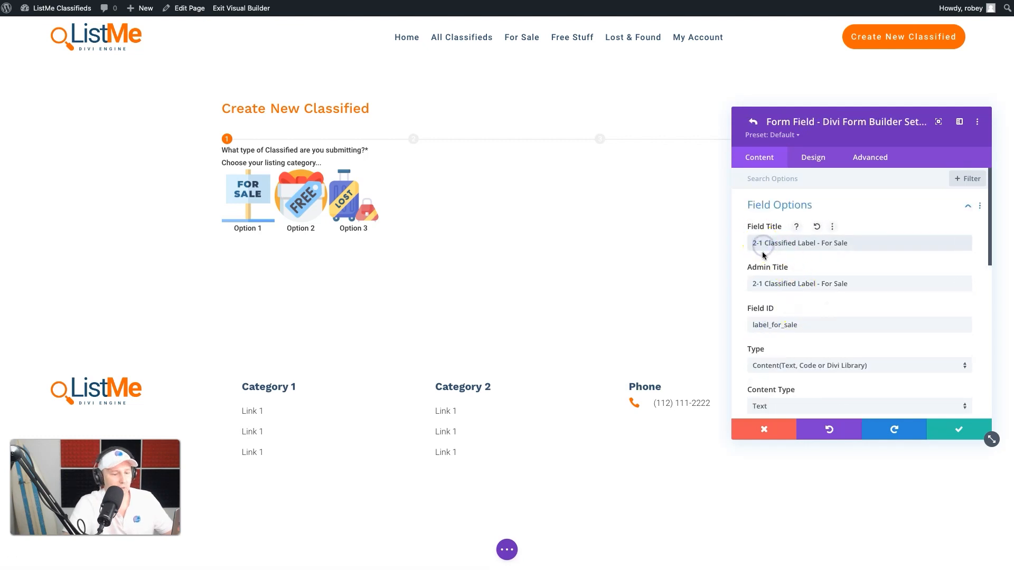
{"action": "type", "text": "2"}
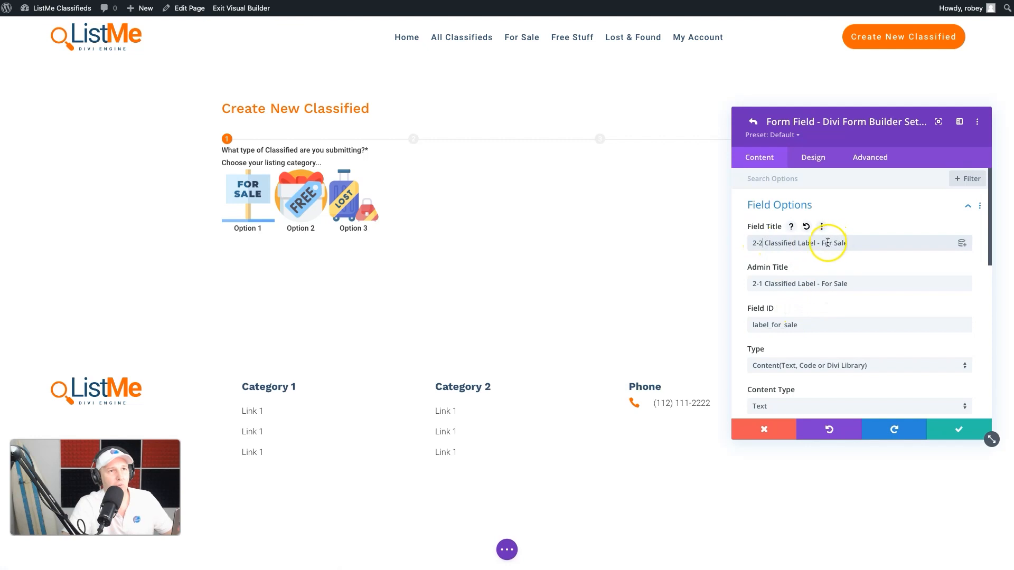
{"action": "left_click_drag", "start_coordinate": [822, 243], "coordinate": [873, 243]}
{"action": "type", "text": "Free Stuff"}
{"action": "left_click_drag", "start_coordinate": [821, 284], "coordinate": [862, 286]}
{"action": "type", "text": "Free"}
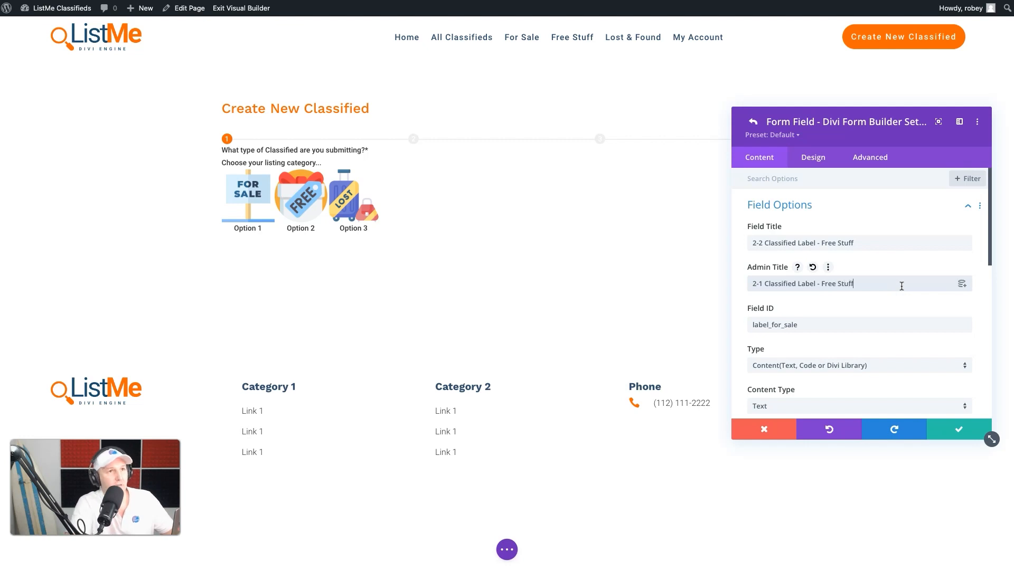
- Set the copied field's ID to label_free and replace FOR SALE with FREE STUFF in its content heading
{"action": "double_click", "coordinate": [795, 324]}
{"action": "left_click", "coordinate": [794, 325]}
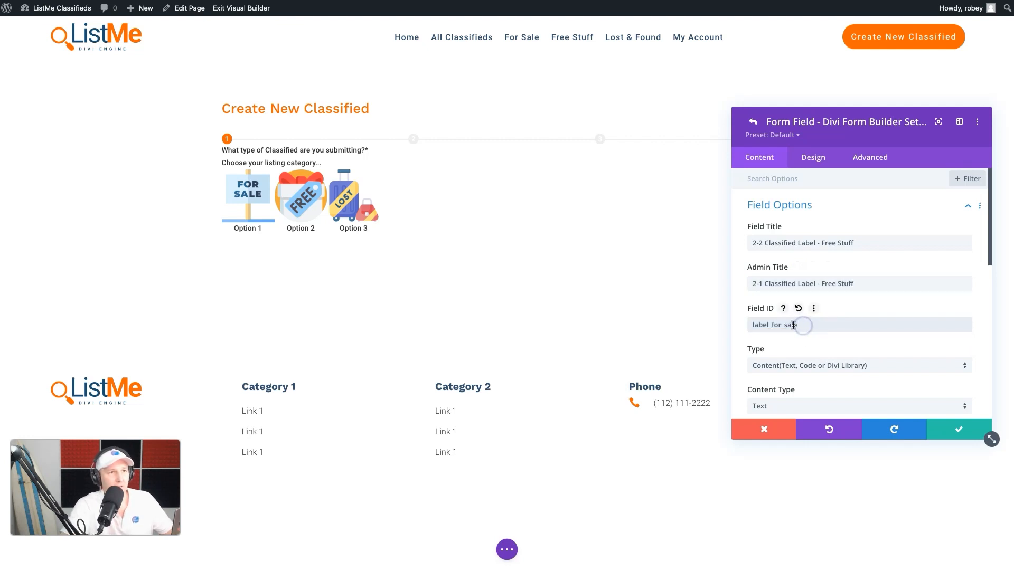
{"action": "left_click", "coordinate": [776, 326]}
{"action": "left_click_drag", "start_coordinate": [776, 325], "coordinate": [819, 325]}
{"action": "type", "text": "free"}
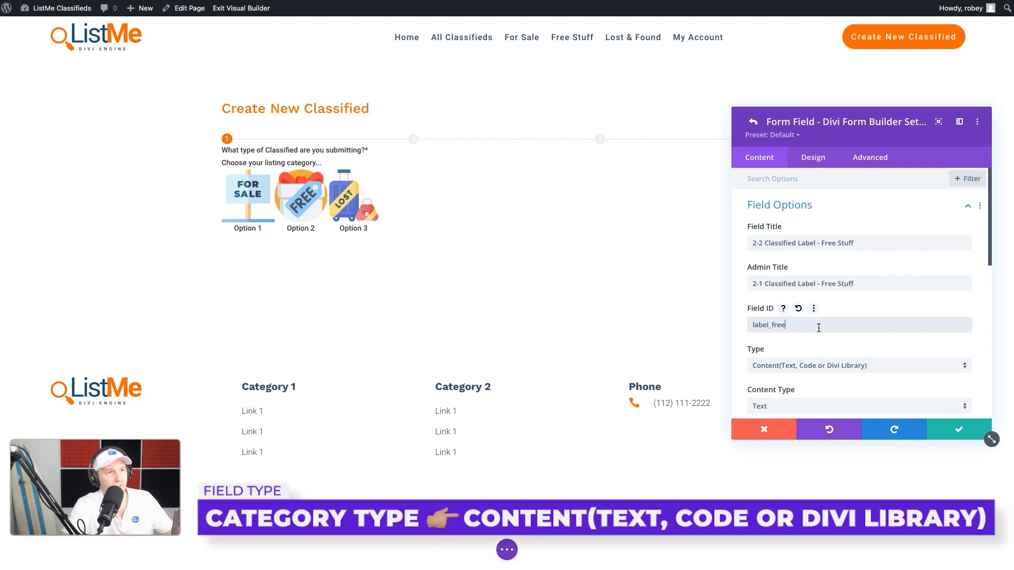
{"action": "scroll", "coordinate": [843, 341], "scroll_direction": "down", "scroll_amount": 4}
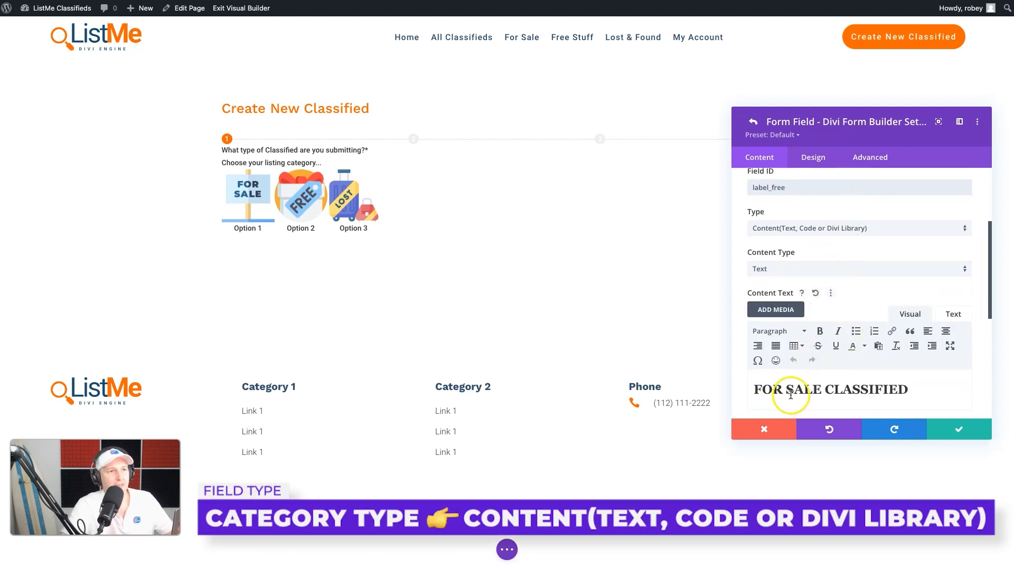
{"action": "left_click_drag", "start_coordinate": [822, 390], "coordinate": [739, 389]}
{"action": "type", "text": "FREE STUFF"}
- Open the field's conditional logic settings, and copy the Free Stuff category's slug from the Classifieds categories in the WordPress dashboard
{"action": "scroll", "coordinate": [906, 311], "scroll_direction": "down", "scroll_amount": 2}
{"action": "scroll", "coordinate": [906, 312], "scroll_direction": "down", "scroll_amount": 4}
{"action": "left_click", "coordinate": [865, 292]}
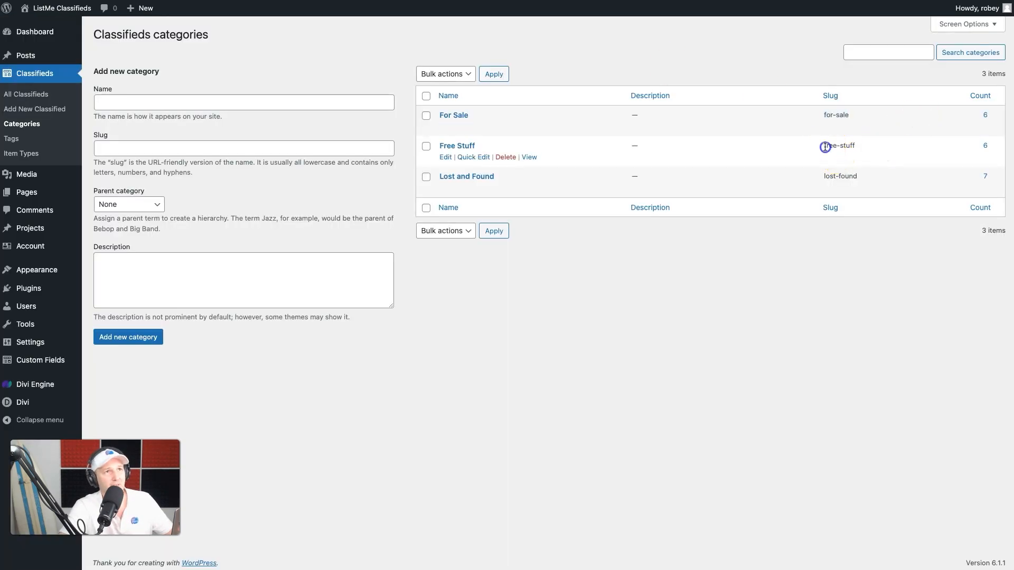
{"action": "double_click", "coordinate": [825, 147]}
{"action": "key", "text": "ctrl+c"}
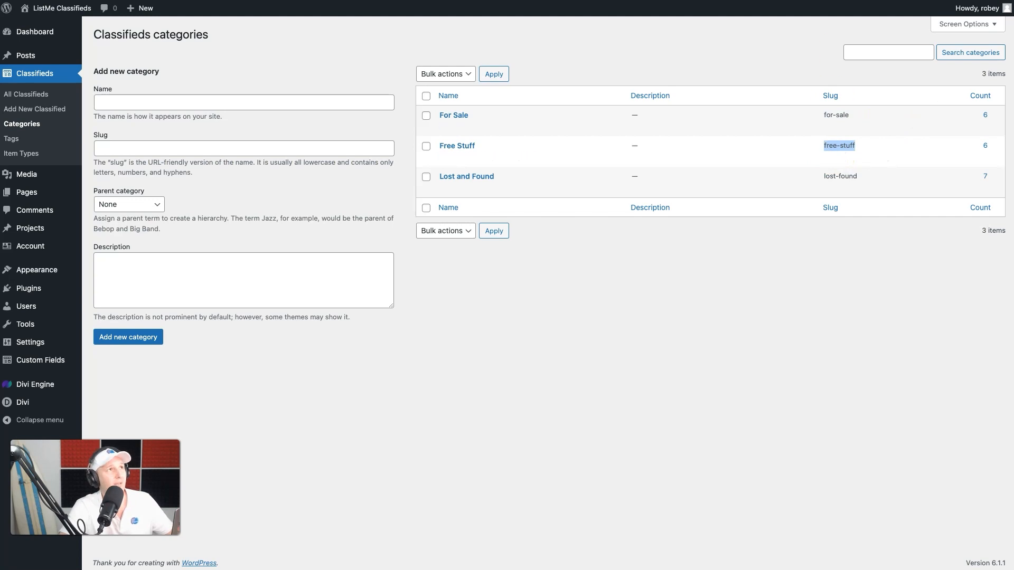
- Return to the form page, set the conditional rule's value to free-stuff, and save the label field
{"action": "key", "text": "ctrl+Tab"}
{"action": "triple_click", "coordinate": [933, 302]}
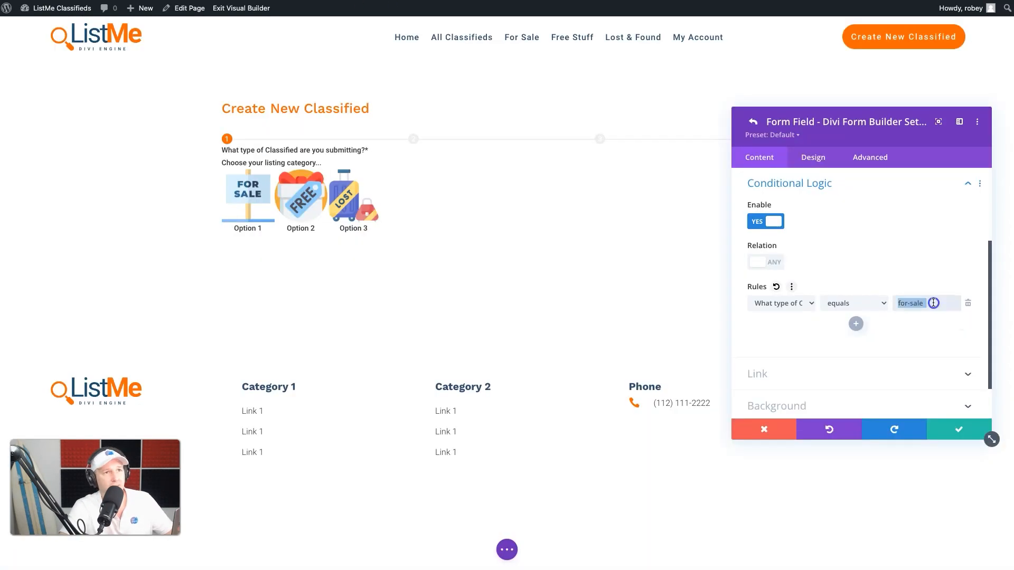
{"action": "key", "text": "ctrl+v"}
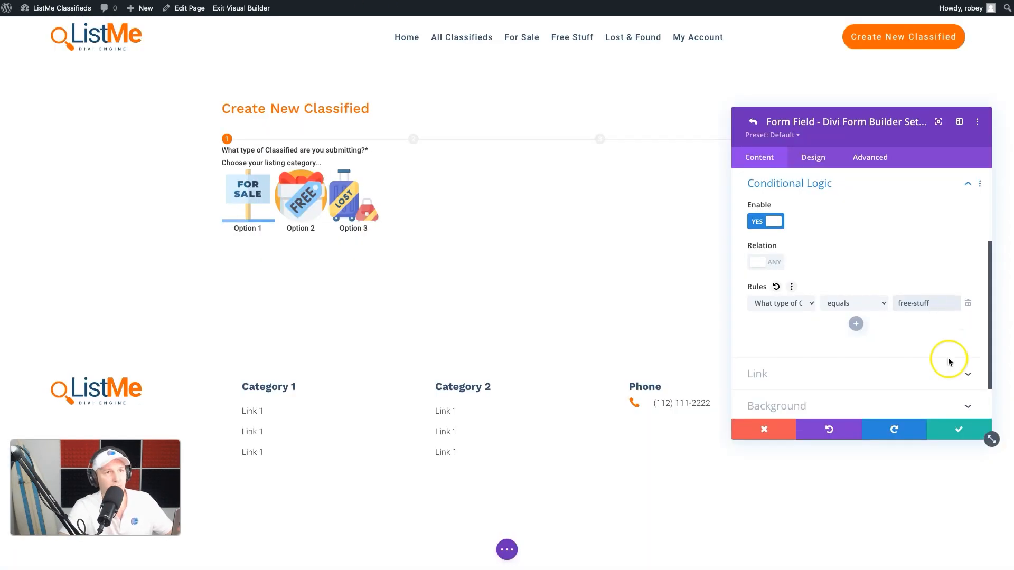
{"action": "left_click", "coordinate": [958, 429]}
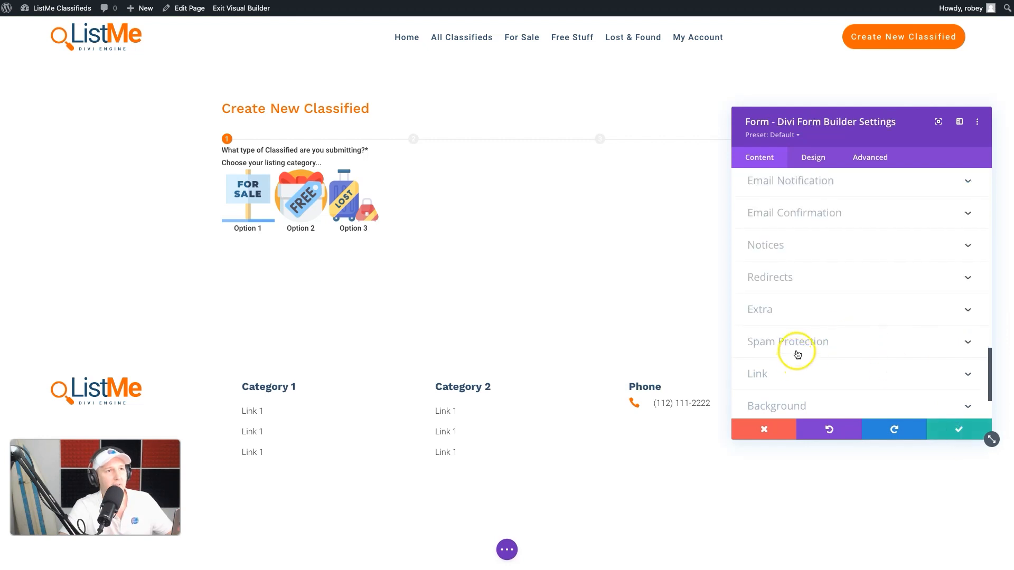
- Duplicate the For Sale label field again and set the copy's field and admin titles to "2-1 Classified Label - Lost & Found"
{"action": "scroll", "coordinate": [771, 211], "scroll_direction": "up", "scroll_amount": 15}
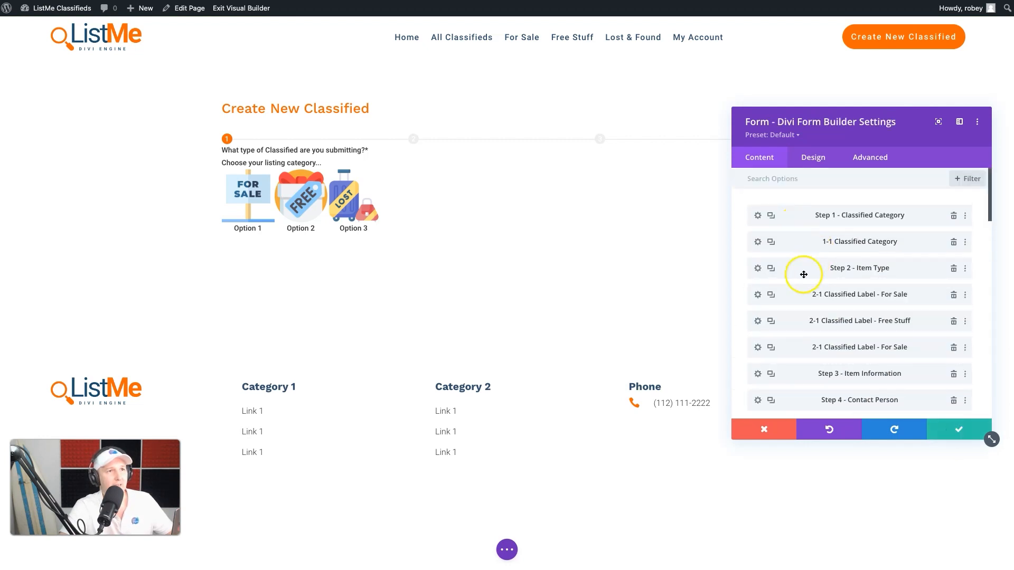
{"action": "left_click", "coordinate": [757, 347]}
{"action": "left_click_drag", "start_coordinate": [821, 231], "coordinate": [866, 229]}
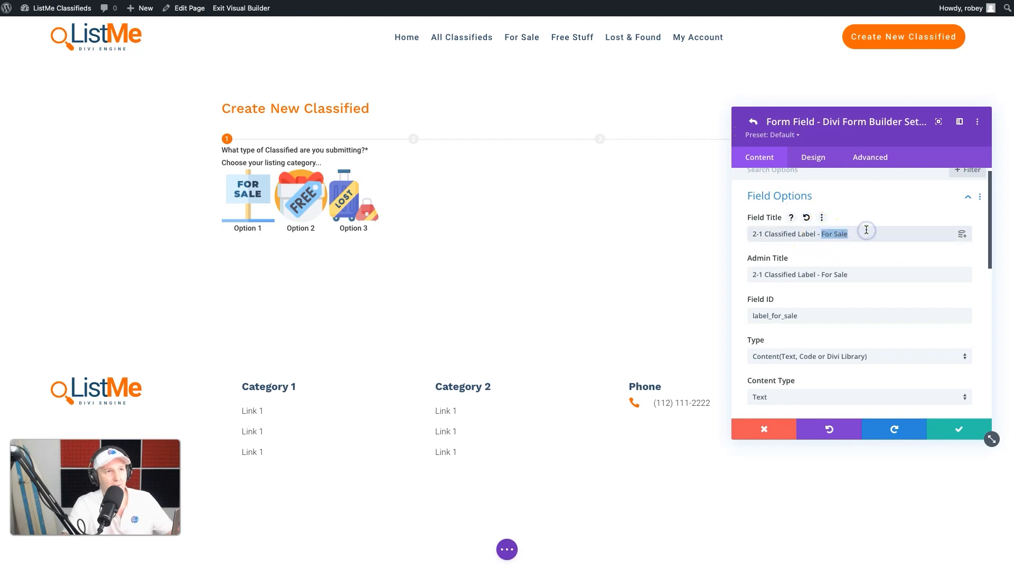
{"action": "type", "text": "Los"}
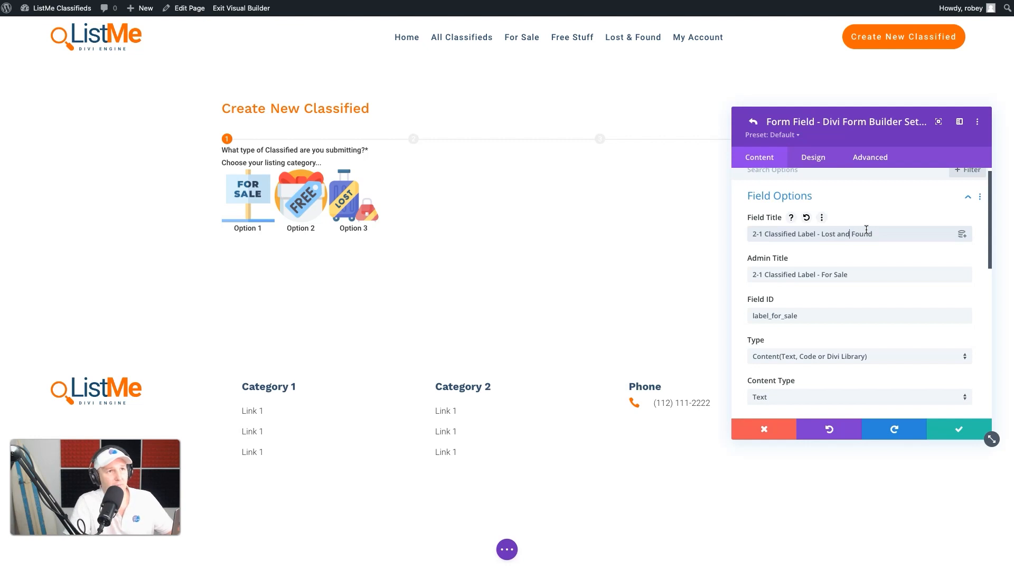
{"action": "type", "text": "t & Found"}
{"action": "left_click_drag", "start_coordinate": [822, 233], "coordinate": [874, 233]}
{"action": "key", "text": "ctrl+c"}
{"action": "left_click_drag", "start_coordinate": [821, 275], "coordinate": [882, 276]}
{"action": "key", "text": "ctrl+v"}
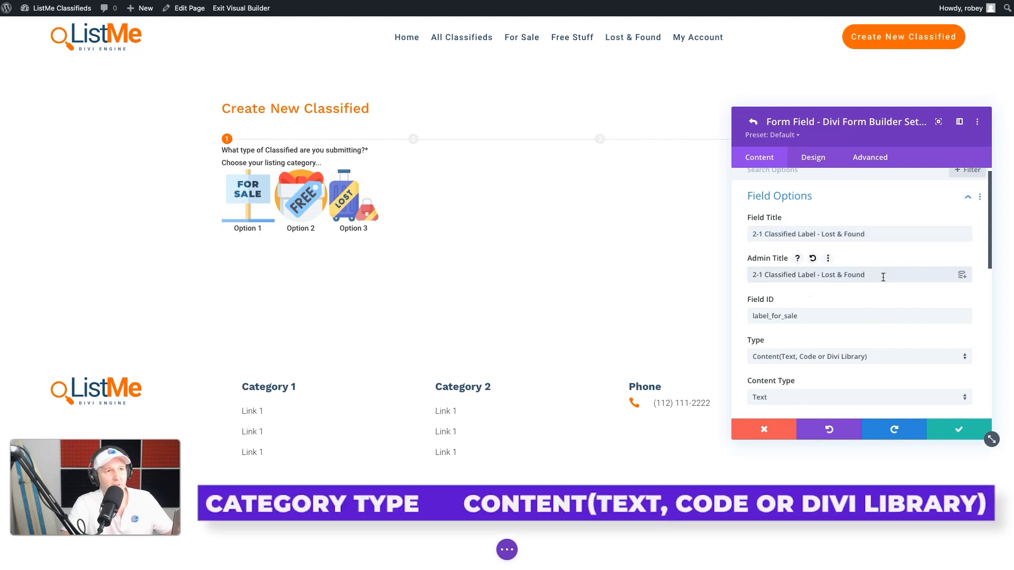
- Change the Lost & Found label's field ID to label_lost_found
{"action": "left_click", "coordinate": [803, 315]}
{"action": "key", "text": "BackSpace"}
{"action": "key", "text": "BackSpace"}
{"action": "key", "text": "BackSpace"}
{"action": "key", "text": "BackSpace"}
{"action": "key", "text": "BackSpace"}
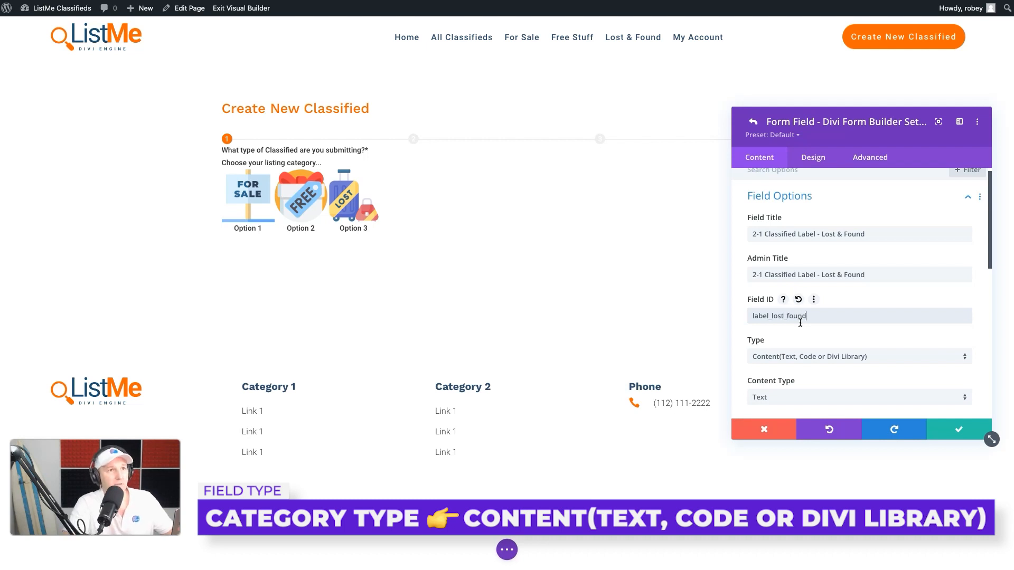
- Replace FOR SALE with LOST & FOUND in the field's content heading
{"action": "scroll", "coordinate": [800, 323], "scroll_direction": "down", "scroll_amount": 5}
{"action": "left_click", "coordinate": [813, 267]}
{"action": "left_click_drag", "start_coordinate": [822, 267], "coordinate": [711, 268]}
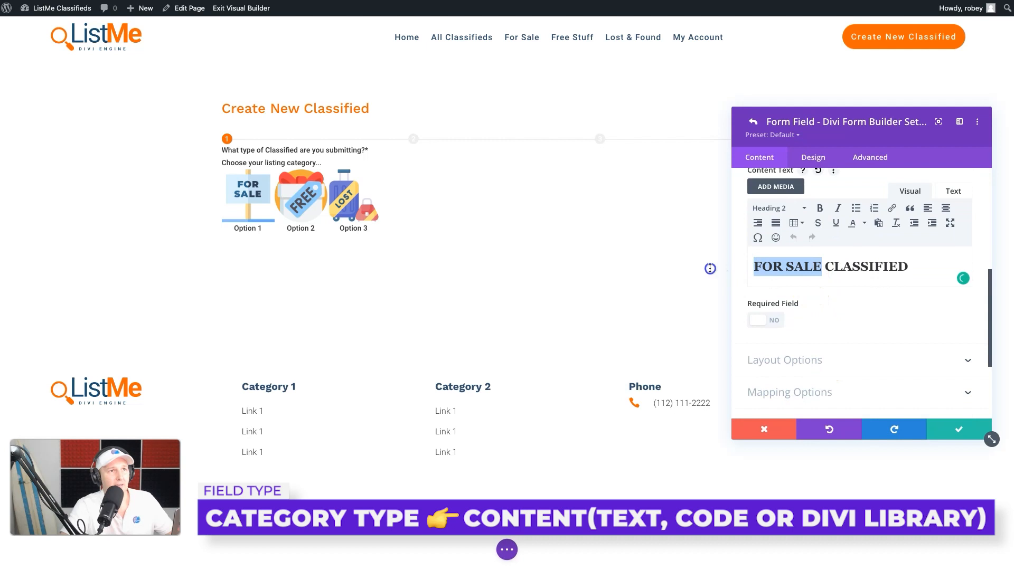
{"action": "type", "text": "LOST & FOUND"}
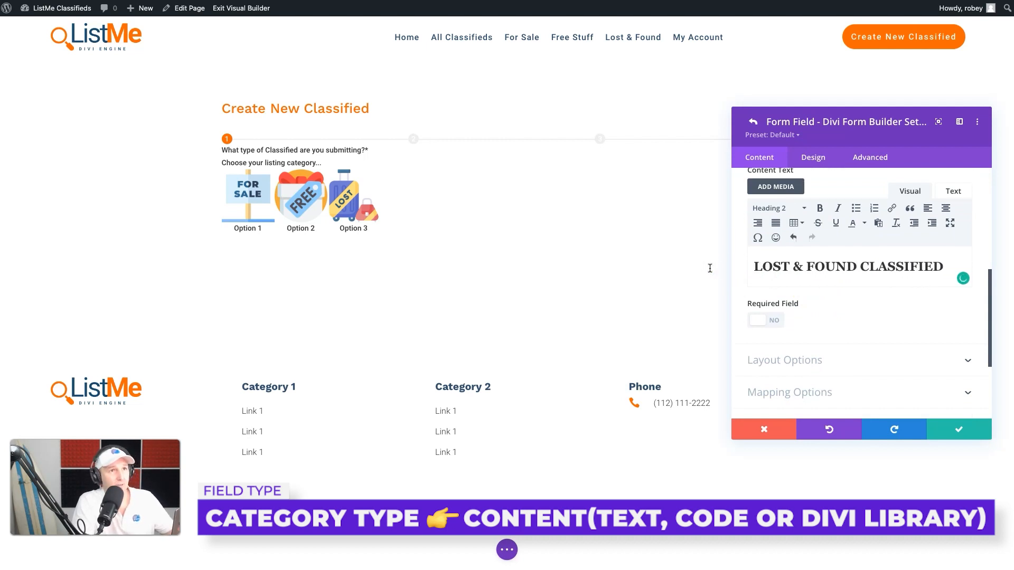
- Set the conditional rule's value to lost-found for the Lost & Found label and save the field
{"action": "scroll", "coordinate": [829, 320], "scroll_direction": "down", "scroll_amount": 3}
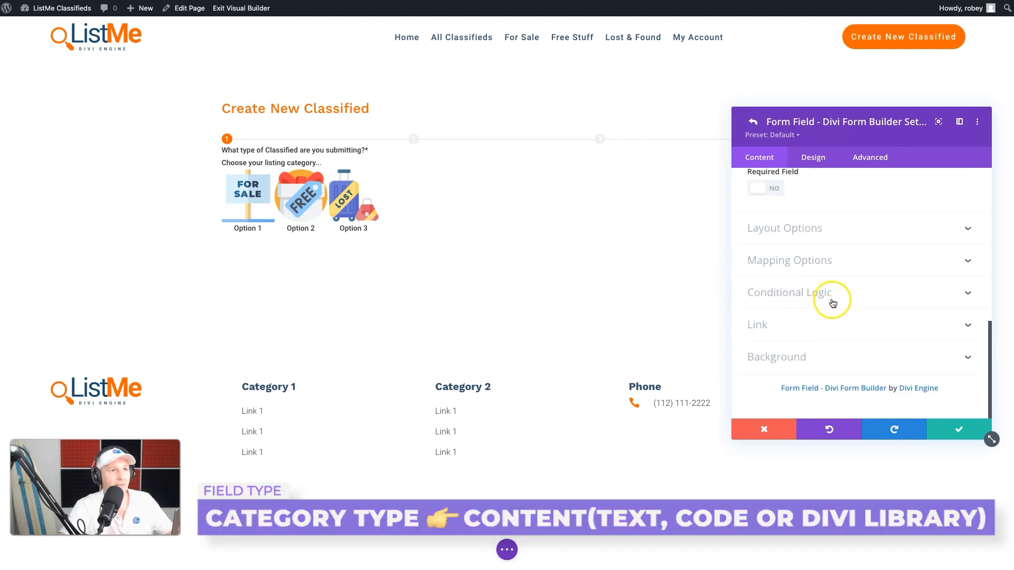
{"action": "left_click", "coordinate": [833, 303]}
{"action": "left_click", "coordinate": [920, 306]}
{"action": "triple_click", "coordinate": [920, 307]}
{"action": "type", "text": "lost-found"}
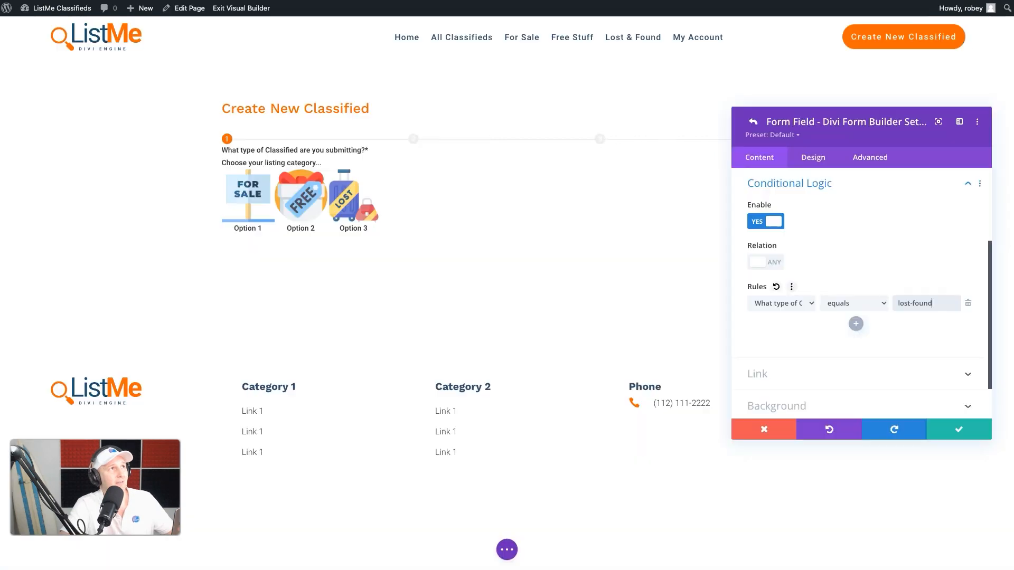
{"action": "left_click", "coordinate": [949, 432]}
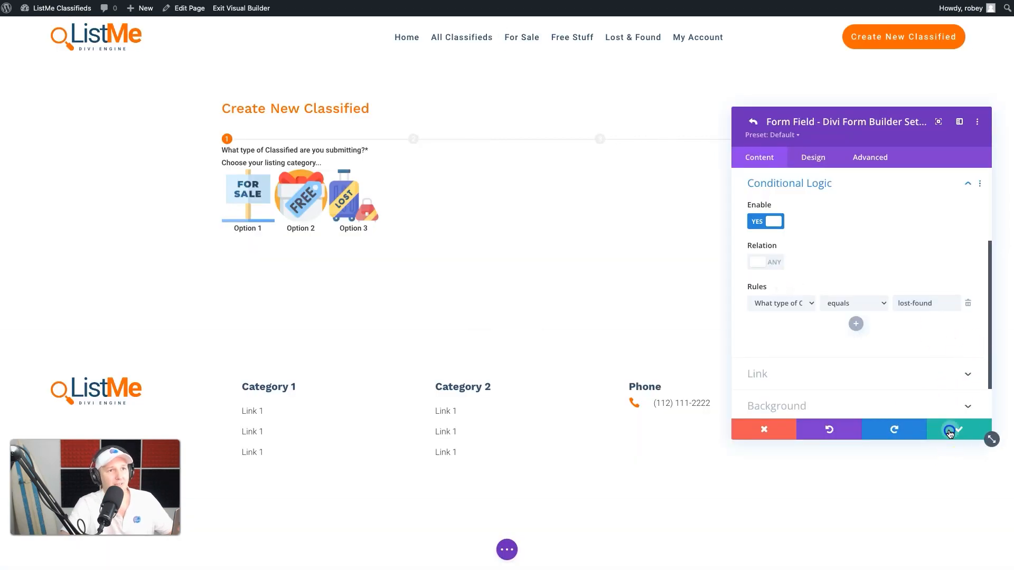
- Save the form module and the page, and exit the Visual Builder to view the live form
{"action": "left_click", "coordinate": [949, 431]}
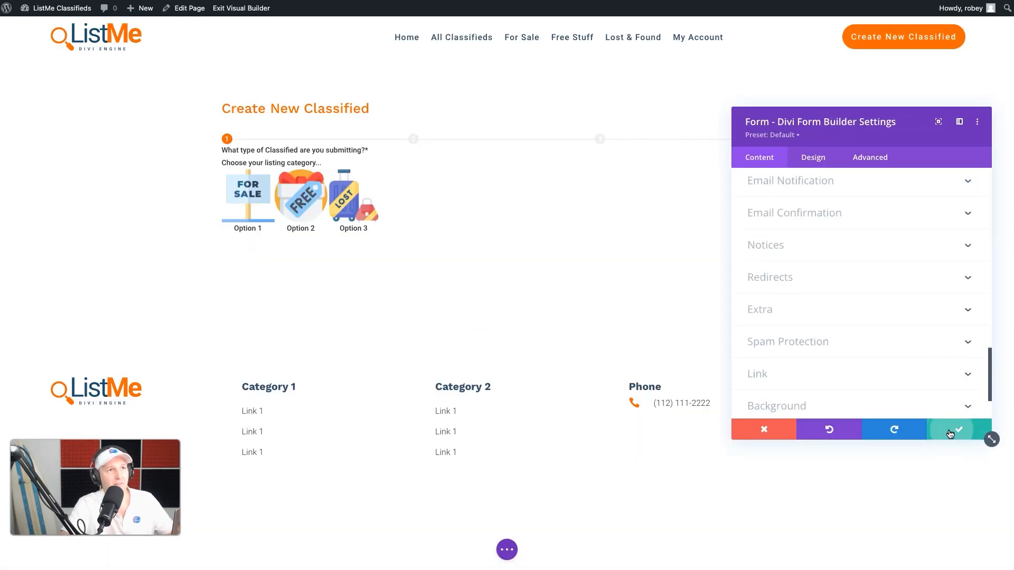
{"action": "left_click", "coordinate": [507, 549]}
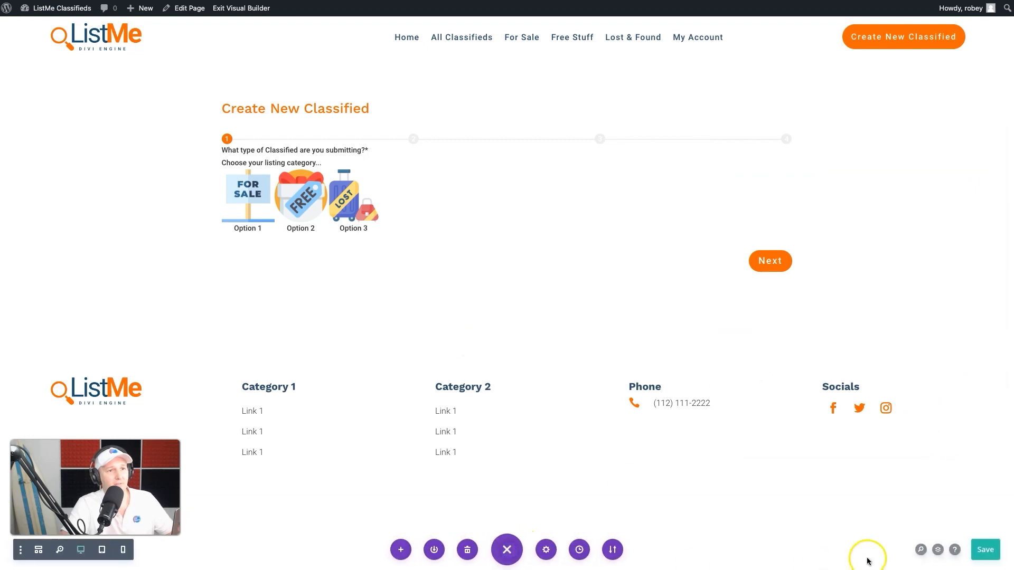
{"action": "left_click", "coordinate": [983, 549]}
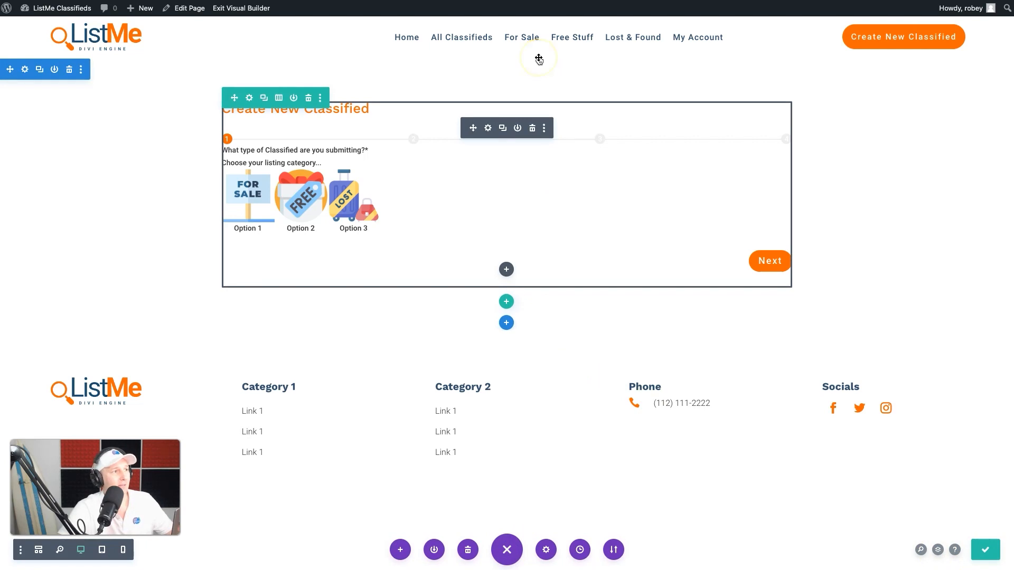
{"action": "left_click", "coordinate": [242, 8]}
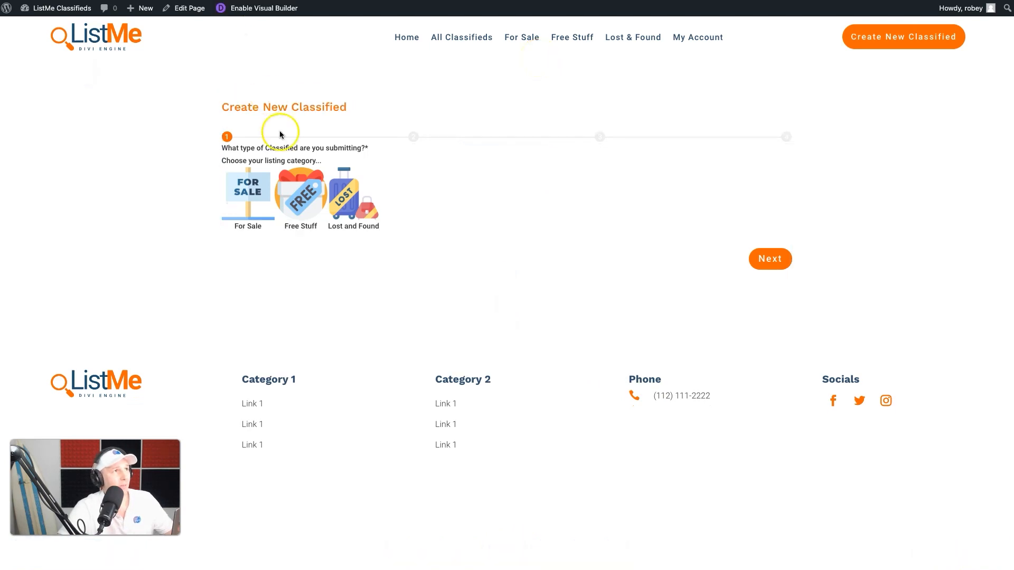
- Try out the For Sale, Free Stuff, and Lost and Found category images in step 1 of the live form
{"action": "left_click", "coordinate": [246, 202]}
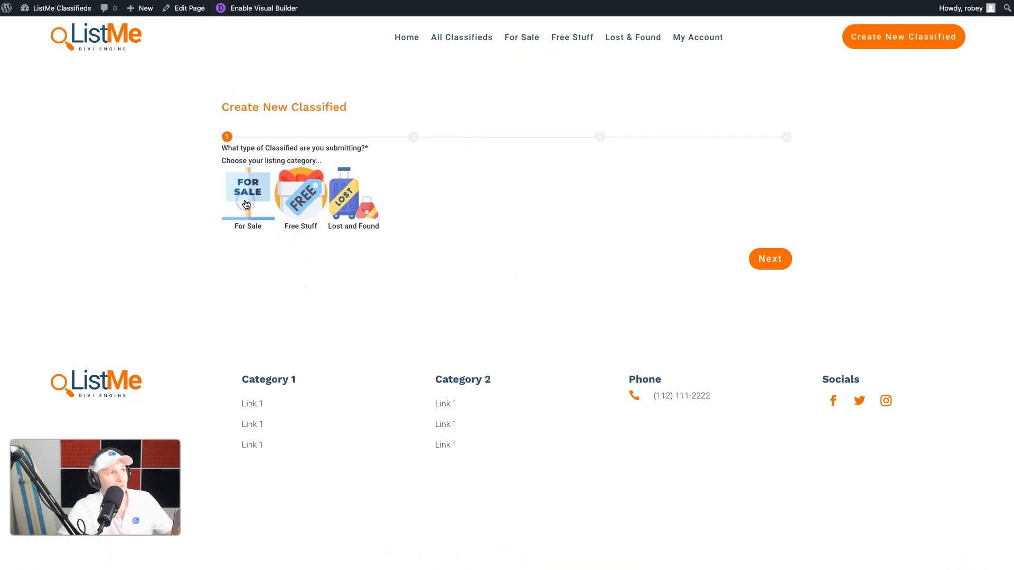
{"action": "left_click", "coordinate": [372, 202]}
{"action": "left_click", "coordinate": [309, 205]}
{"action": "left_click", "coordinate": [216, 204]}
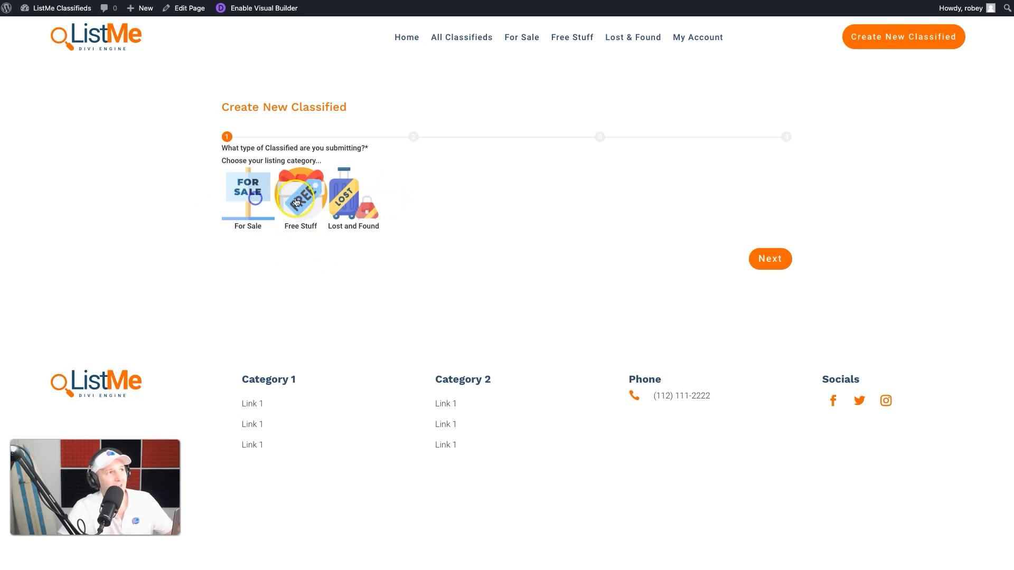
{"action": "left_click", "coordinate": [248, 201]}
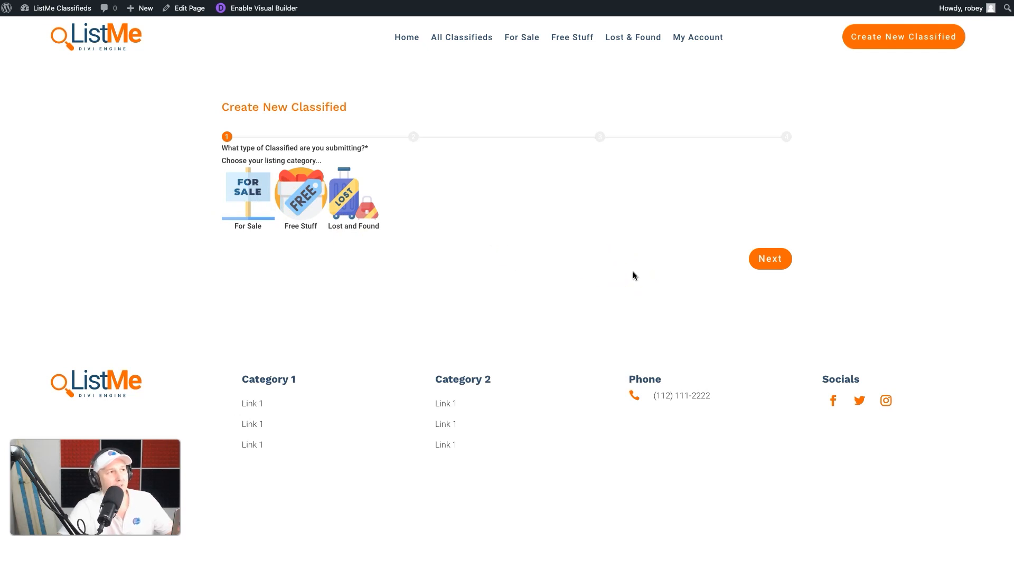
{"action": "left_click", "coordinate": [279, 191]}
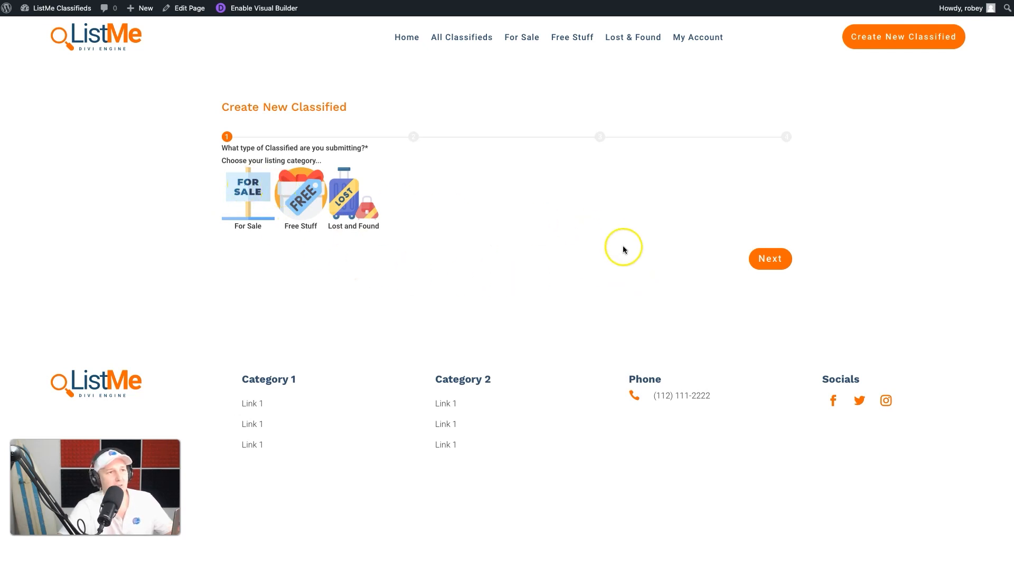
- Choose different categories and advance the live form to step 2 to check which conditional label appears, returning to step 1 after the check
{"action": "left_click", "coordinate": [773, 259]}
{"action": "left_click", "coordinate": [242, 188]}
{"action": "left_click", "coordinate": [310, 195]}
{"action": "left_click", "coordinate": [769, 258]}
{"action": "left_click", "coordinate": [243, 184]}
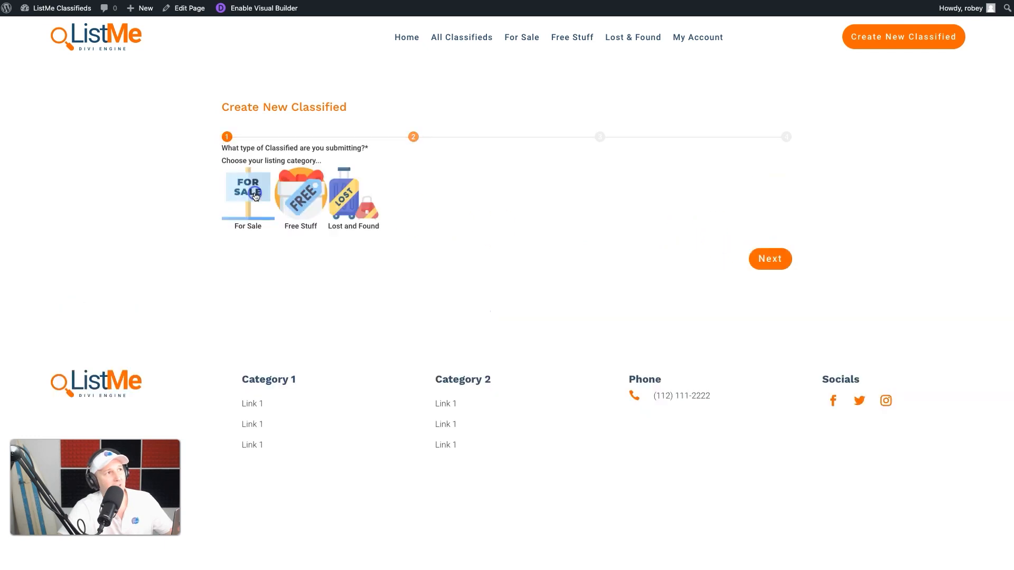
{"action": "left_click", "coordinate": [759, 261]}
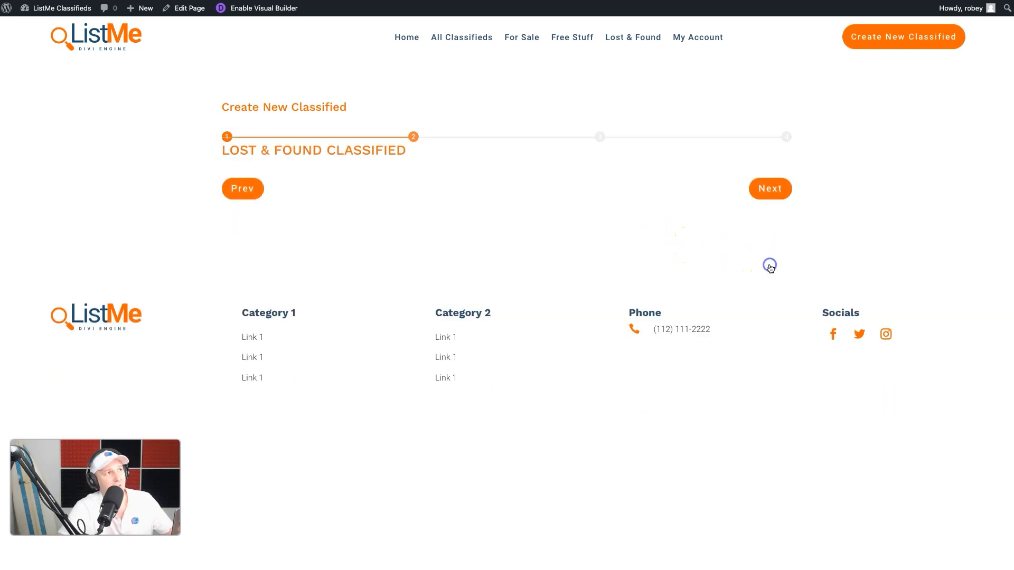
{"action": "left_click", "coordinate": [259, 196]}
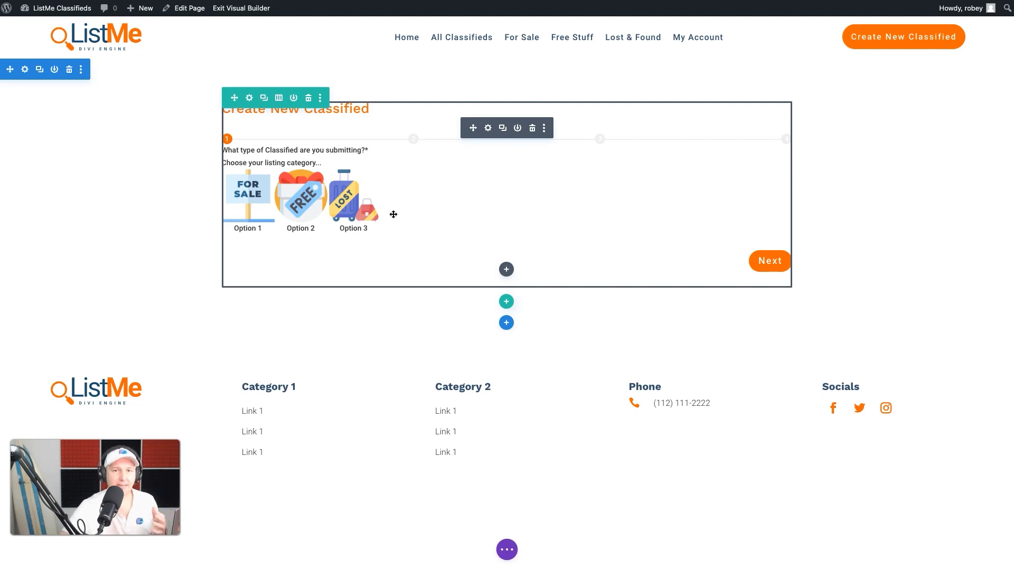
- Add a new form field at the end of the form's field list and title it "2-2 What are you posting?"
{"action": "left_click", "coordinate": [488, 127]}
{"action": "scroll", "coordinate": [773, 322], "scroll_direction": "down", "scroll_amount": 2}
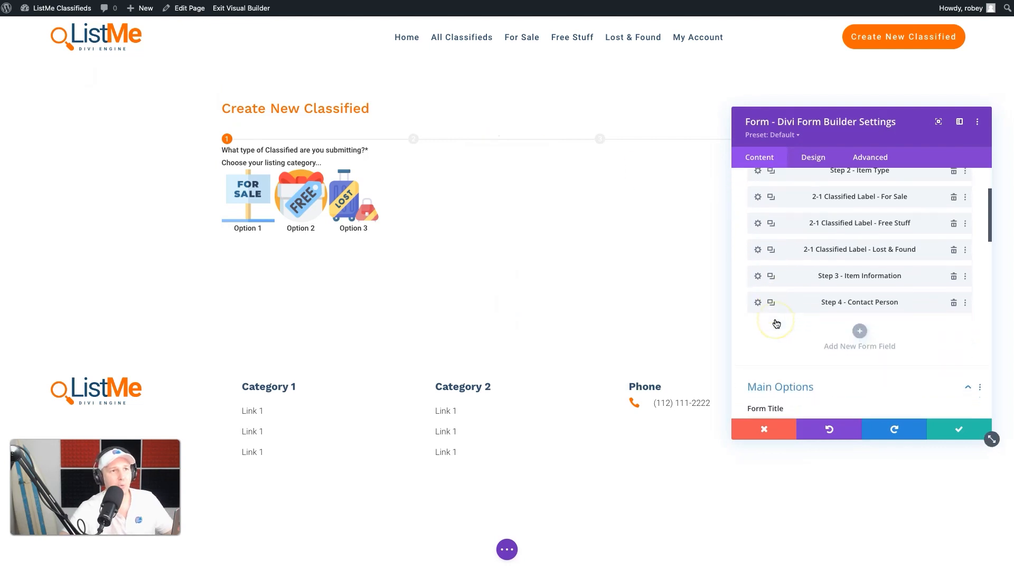
{"action": "scroll", "coordinate": [775, 324], "scroll_direction": "down", "scroll_amount": 2}
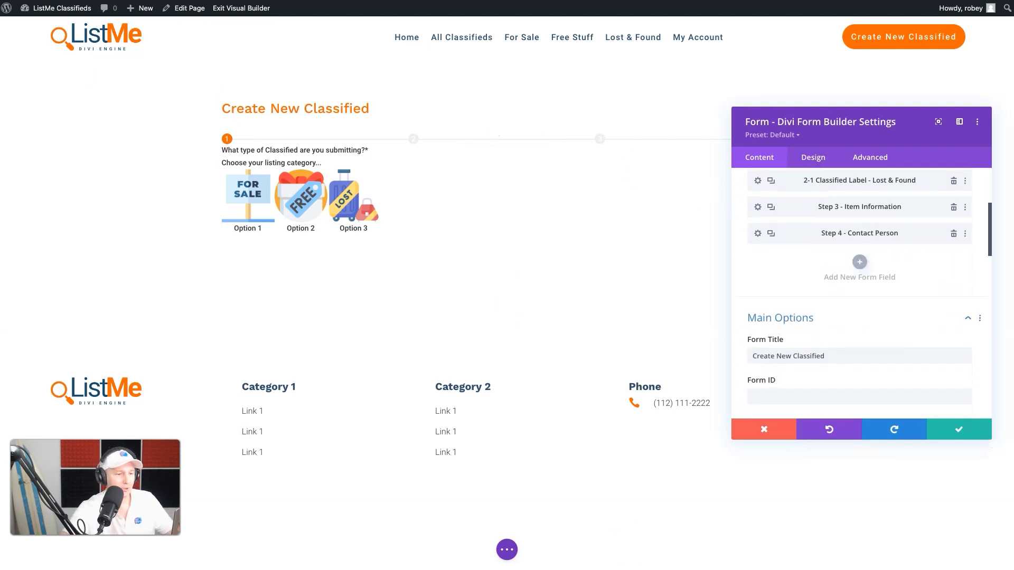
{"action": "left_click", "coordinate": [861, 261]}
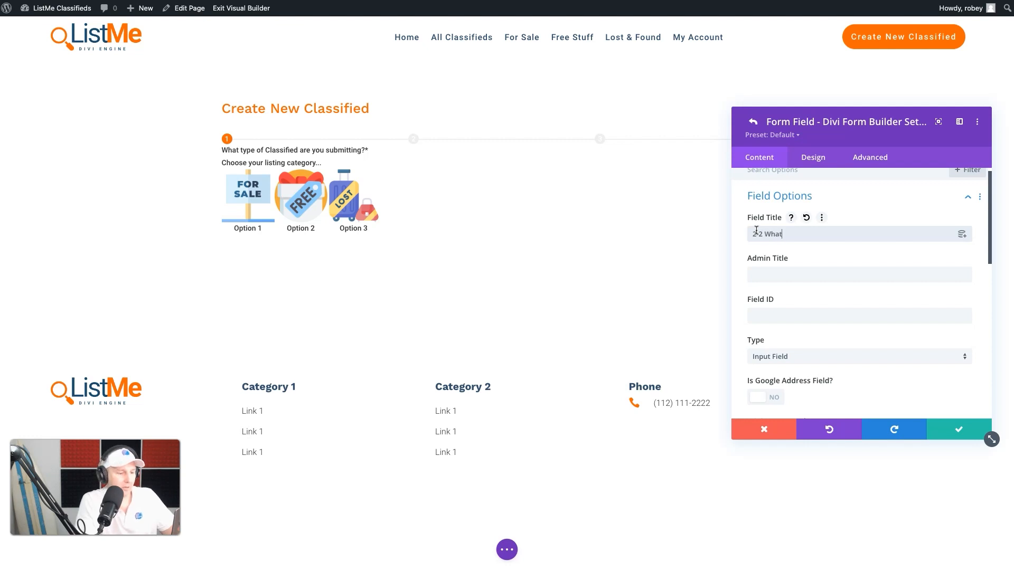
{"action": "type", "text": "ing?"}
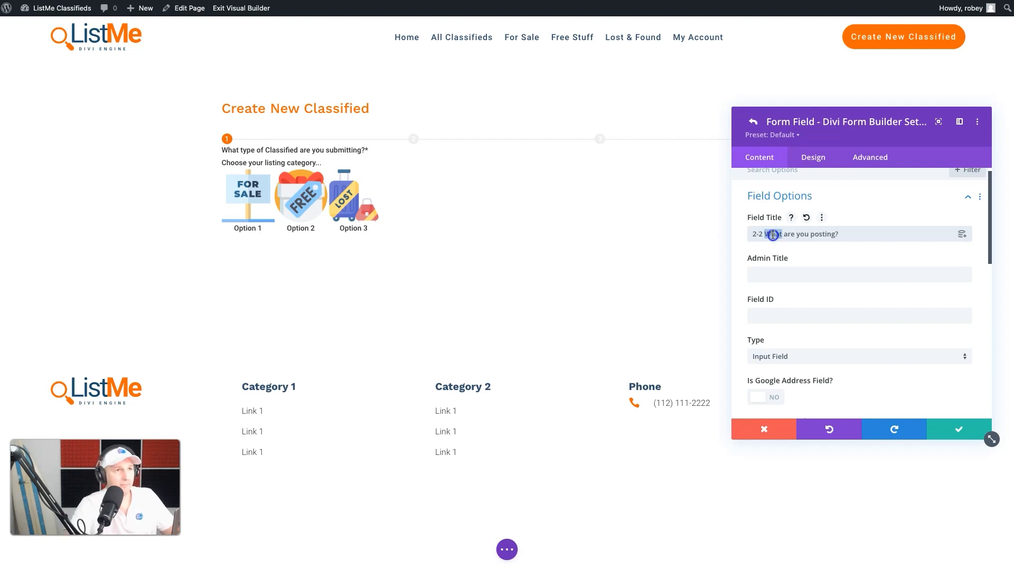
- Copy the field title "2-2 What are you posting?" into the admin title and set the field ID to post_item_type
{"action": "triple_click", "coordinate": [772, 233]}
{"action": "key", "text": "ctrl+c"}
{"action": "left_click", "coordinate": [766, 277]}
{"action": "key", "text": "ctrl+v"}
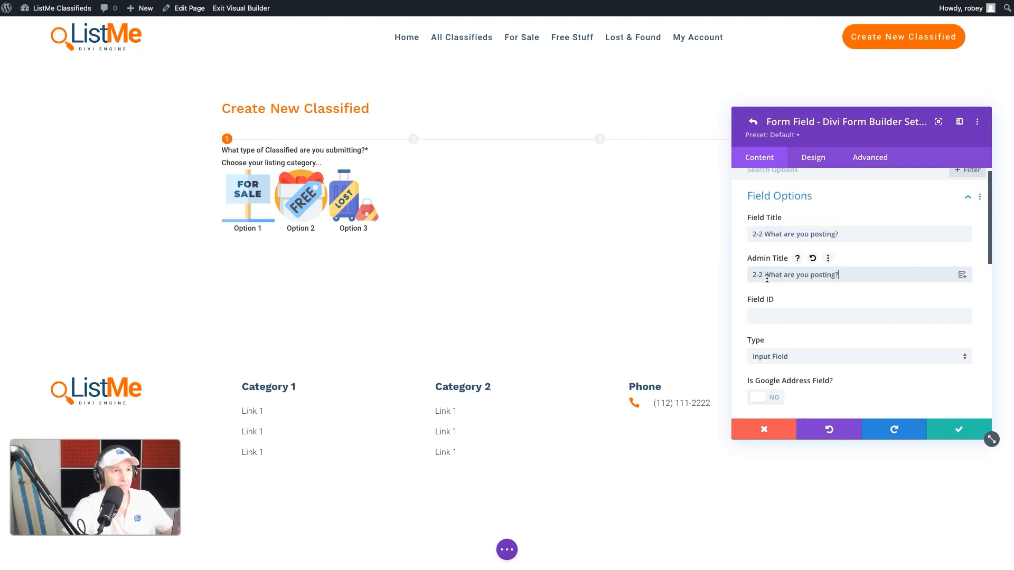
{"action": "left_click", "coordinate": [779, 314]}
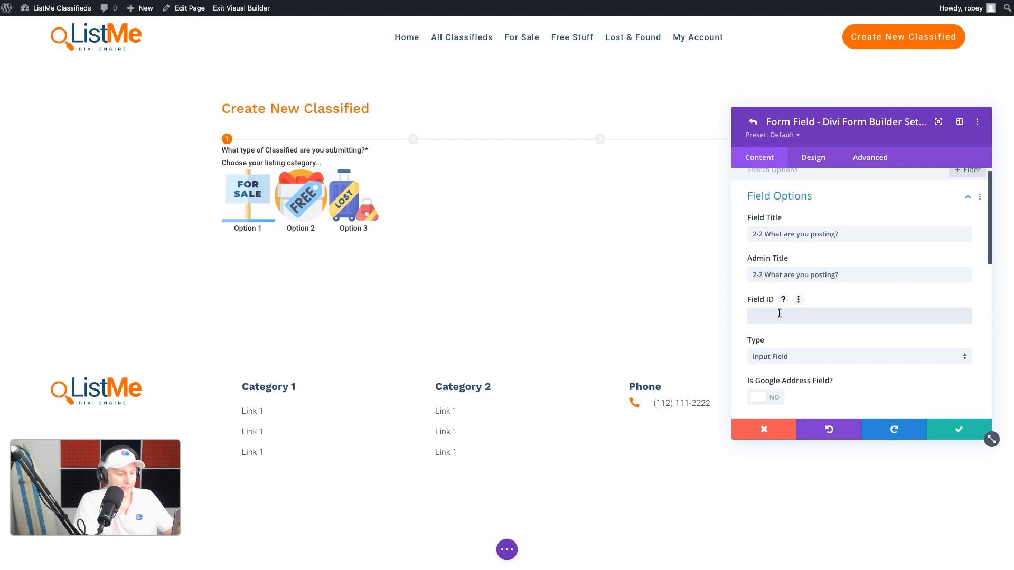
{"action": "type", "text": "post_item_typ"}
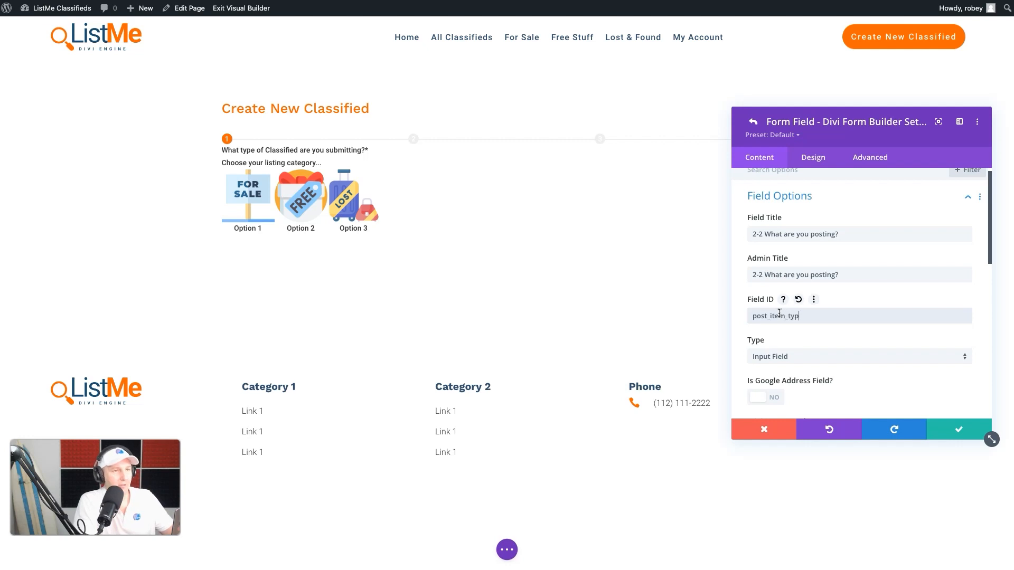
- Set the field type to Radio Buttons and enable auto-detecting the options from the mapped field
{"action": "scroll", "coordinate": [775, 346], "scroll_direction": "down", "scroll_amount": 3}
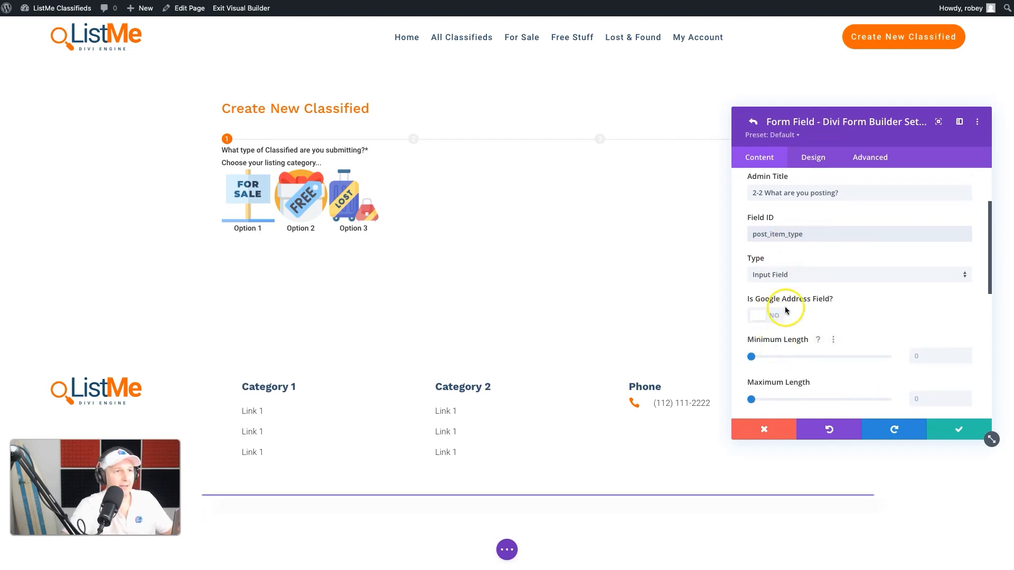
{"action": "left_click", "coordinate": [801, 274]}
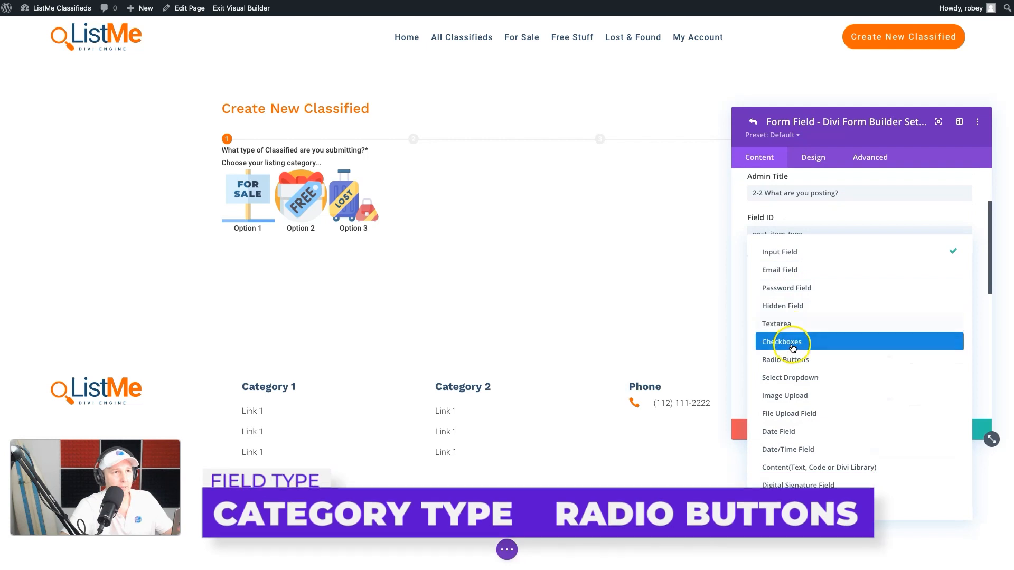
{"action": "left_click", "coordinate": [790, 359]}
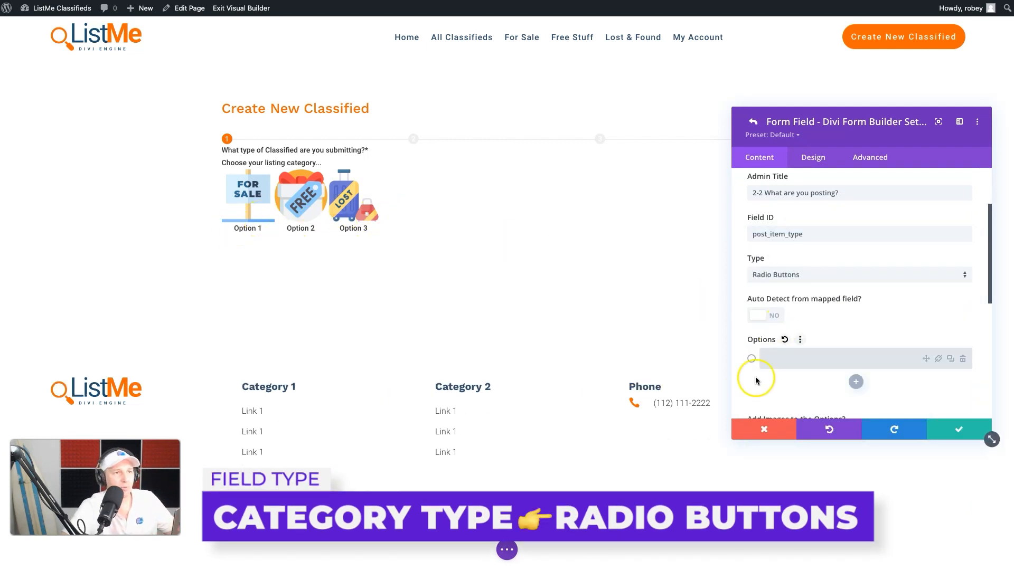
{"action": "left_click", "coordinate": [760, 317]}
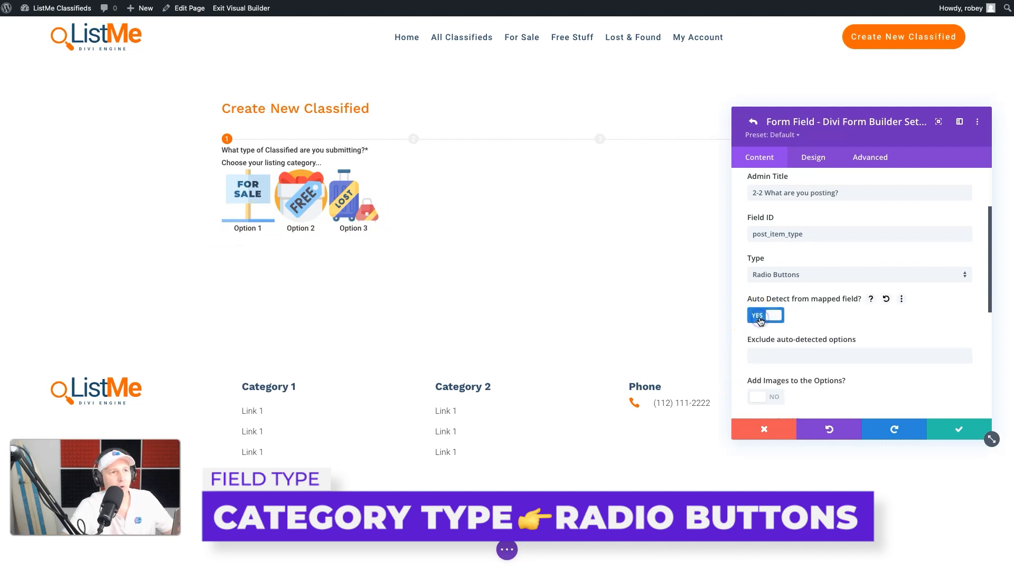
- Make the "What are you posting?" radio field required
{"action": "scroll", "coordinate": [890, 340], "scroll_direction": "down", "scroll_amount": 3}
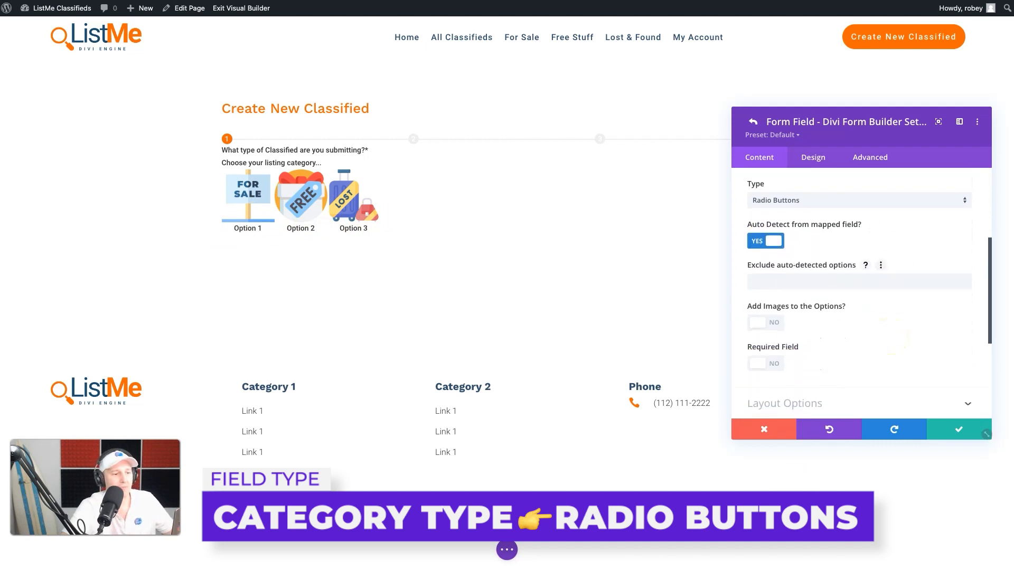
{"action": "left_click", "coordinate": [774, 365]}
{"action": "scroll", "coordinate": [802, 360], "scroll_direction": "down", "scroll_amount": 3}
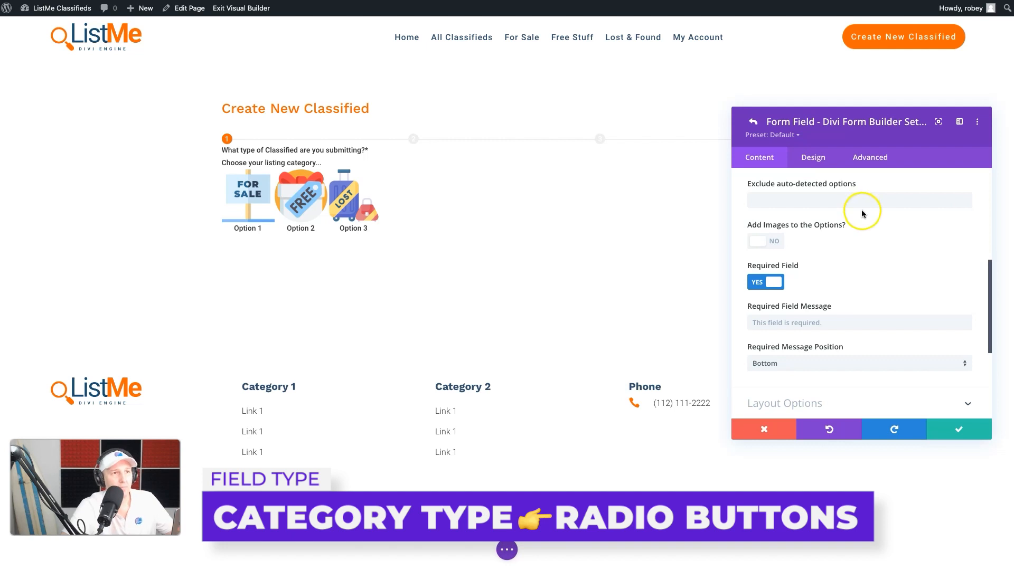
- Set the radio field's label position to Top in its layout options
{"action": "scroll", "coordinate": [859, 215], "scroll_direction": "down", "scroll_amount": 5}
{"action": "left_click", "coordinate": [839, 227]}
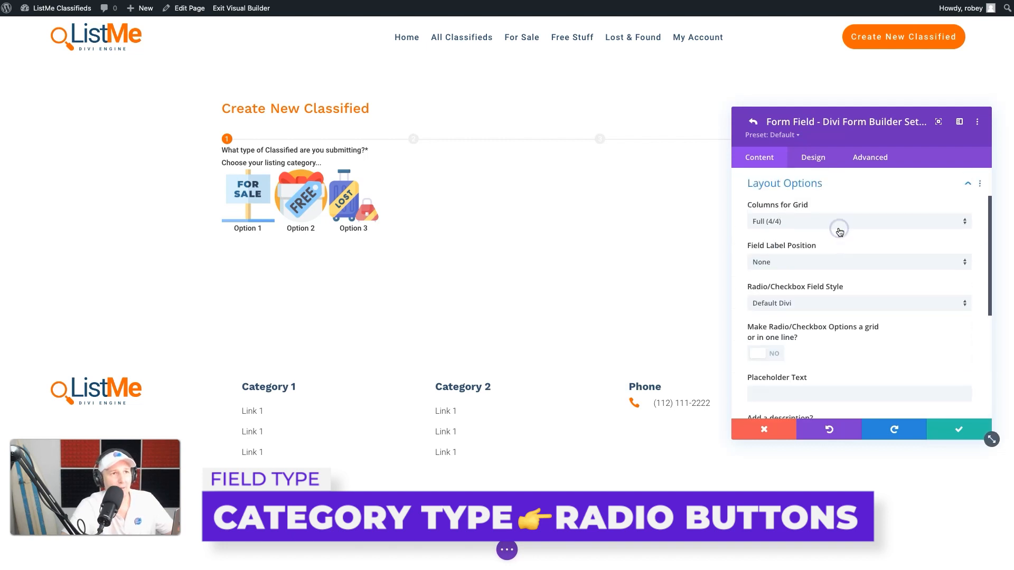
{"action": "left_click", "coordinate": [864, 262]}
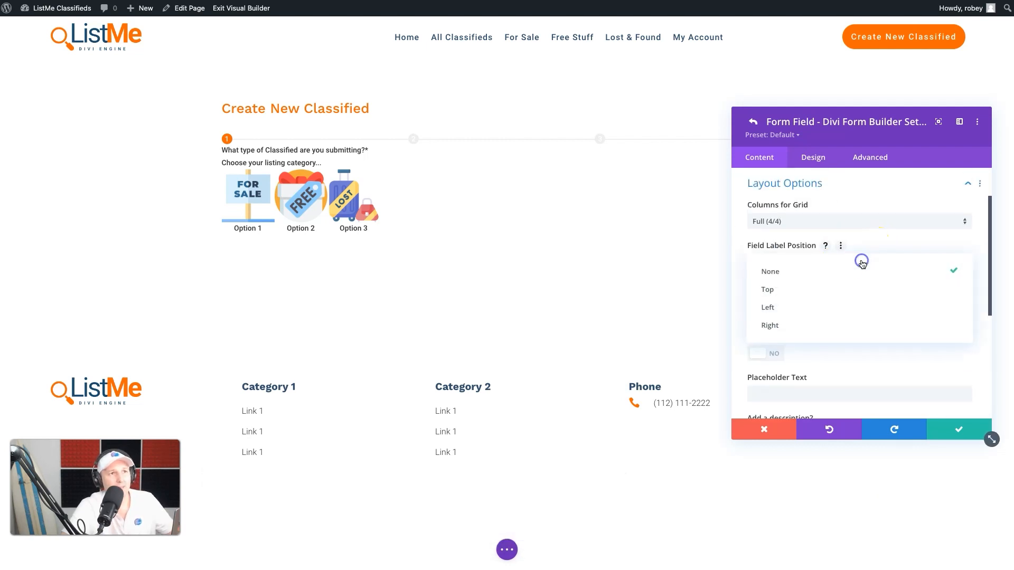
{"action": "left_click", "coordinate": [831, 292]}
- Arrange the radio options as a grid with 3 columns
{"action": "scroll", "coordinate": [845, 369], "scroll_direction": "down", "scroll_amount": 2}
{"action": "scroll", "coordinate": [846, 373], "scroll_direction": "down", "scroll_amount": 1}
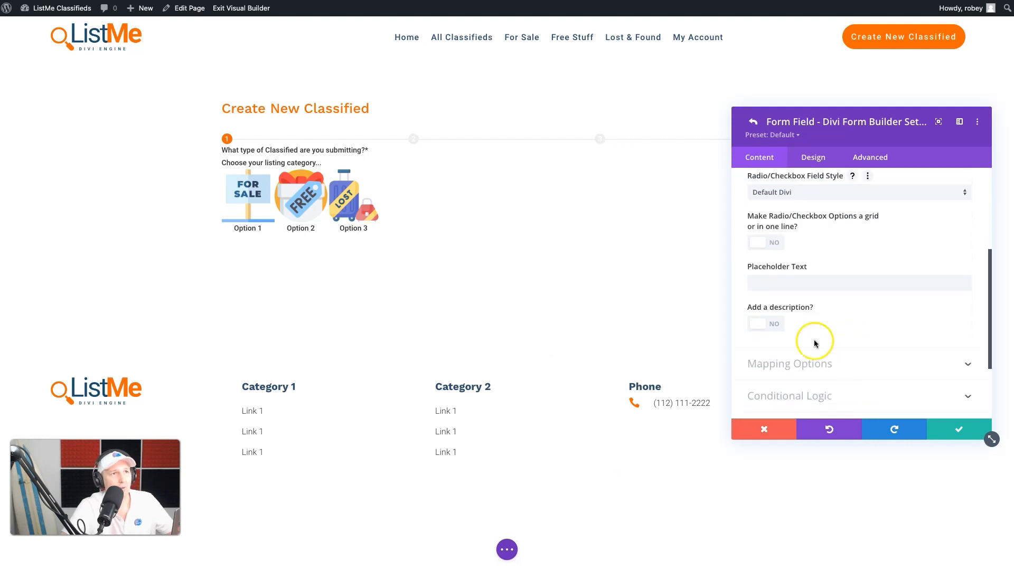
{"action": "left_click", "coordinate": [772, 247]}
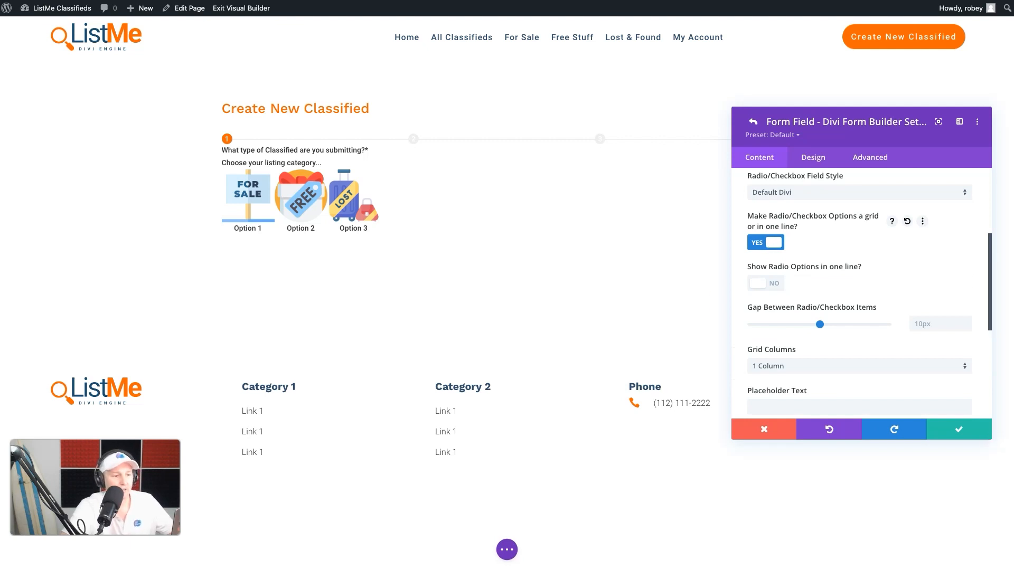
{"action": "scroll", "coordinate": [859, 327], "scroll_direction": "down", "scroll_amount": 3}
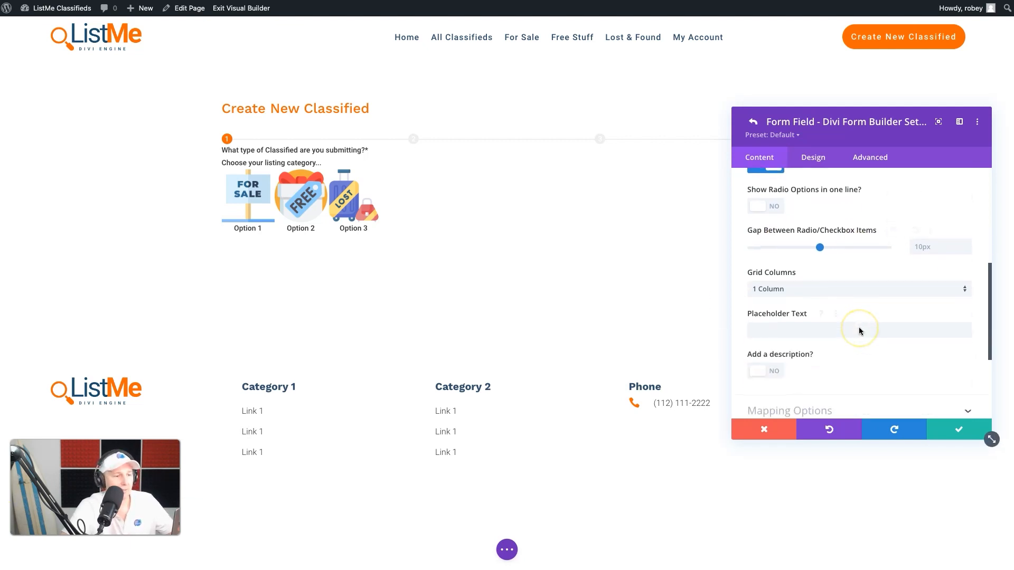
{"action": "left_click", "coordinate": [834, 293]}
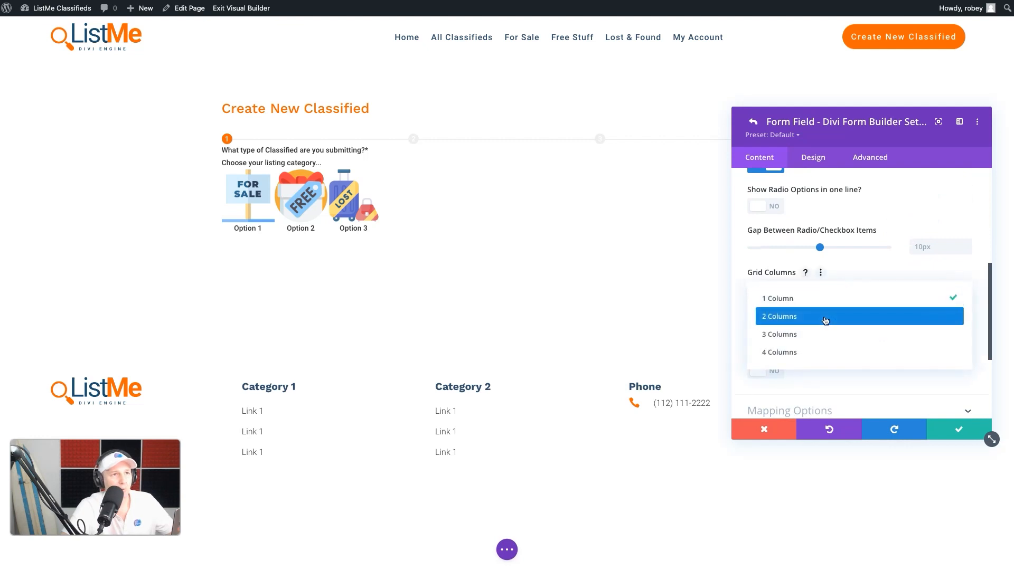
{"action": "left_click", "coordinate": [820, 333]}
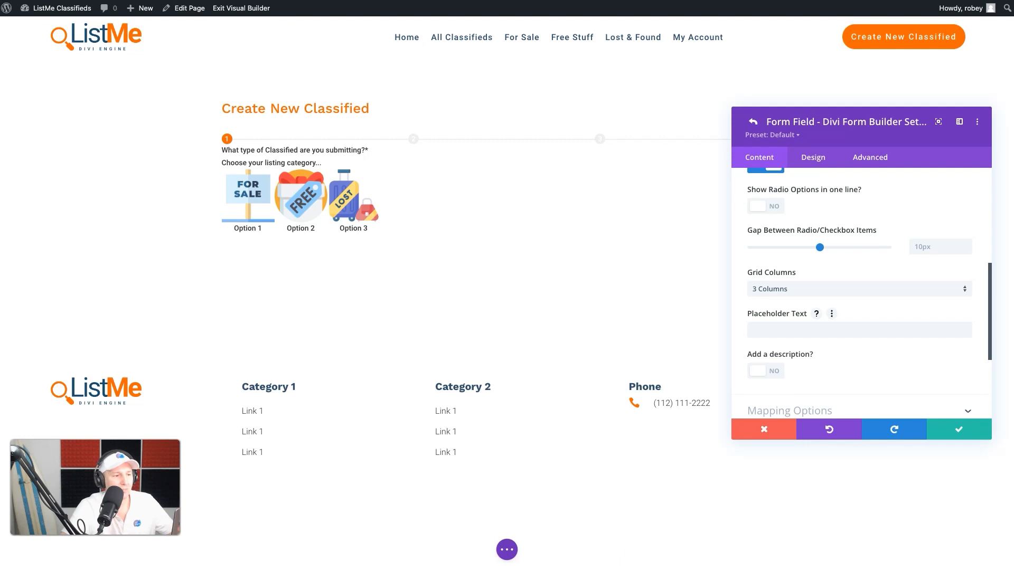
- Add the description "Tell us what you are listing..." to the field and open its mapping options
{"action": "left_click", "coordinate": [829, 330]}
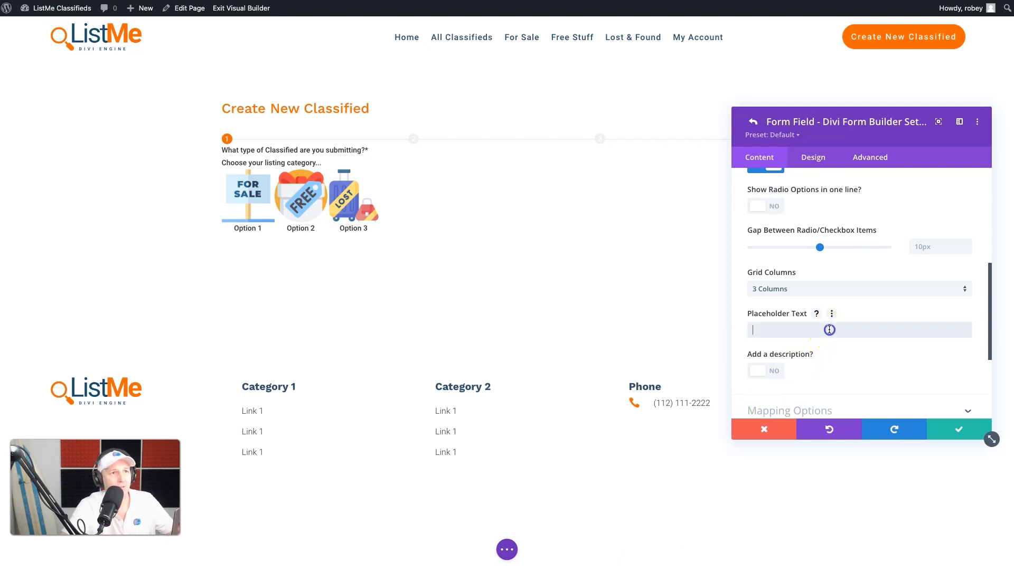
{"action": "left_click", "coordinate": [772, 376]}
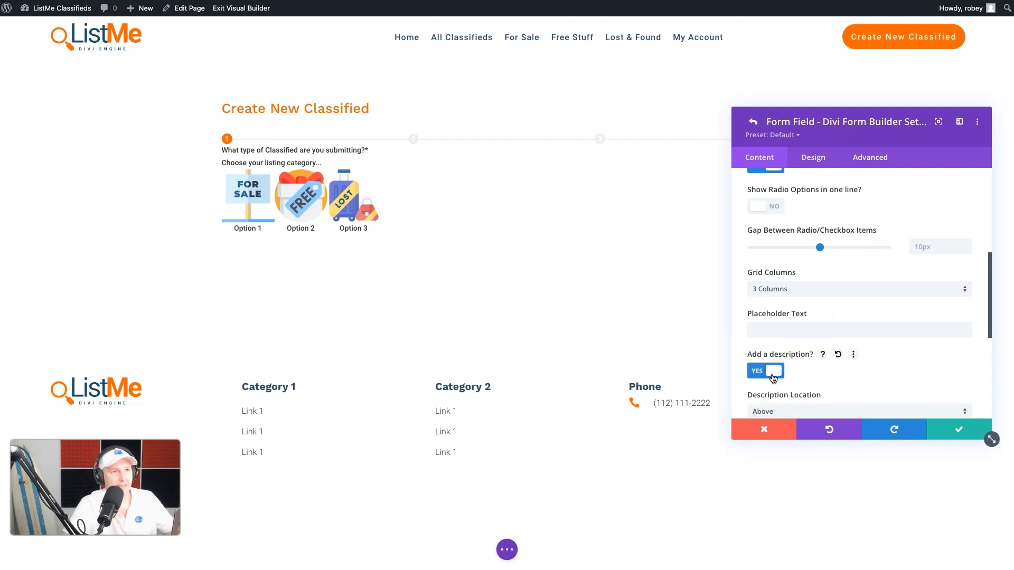
{"action": "scroll", "coordinate": [794, 373], "scroll_direction": "down", "scroll_amount": 1}
{"action": "scroll", "coordinate": [795, 376], "scroll_direction": "down", "scroll_amount": 2}
{"action": "left_click", "coordinate": [798, 344]}
{"action": "type", "text": "Tell us what you are listing..."}
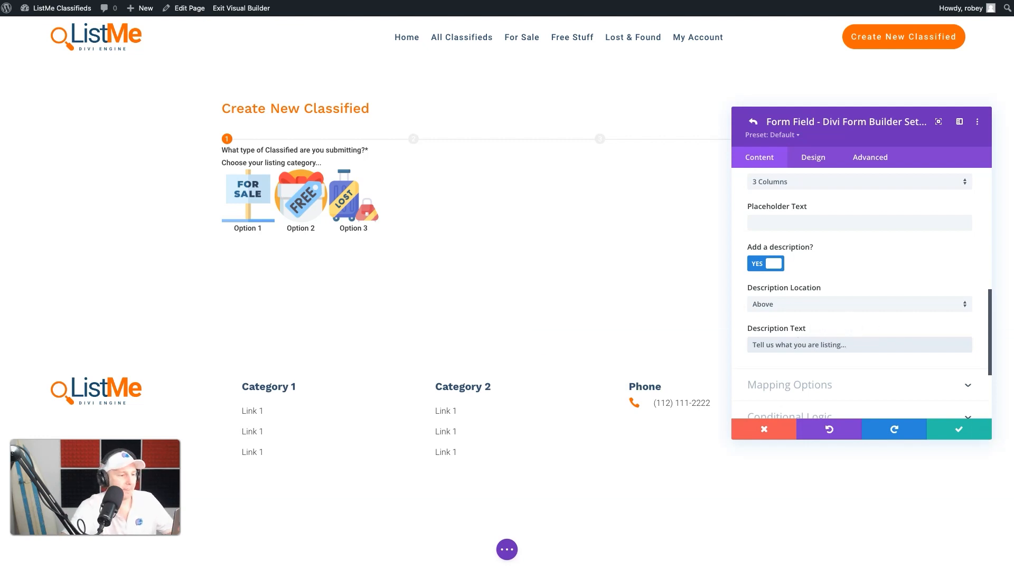
{"action": "scroll", "coordinate": [826, 362], "scroll_direction": "down", "scroll_amount": 3}
{"action": "left_click", "coordinate": [842, 264]}
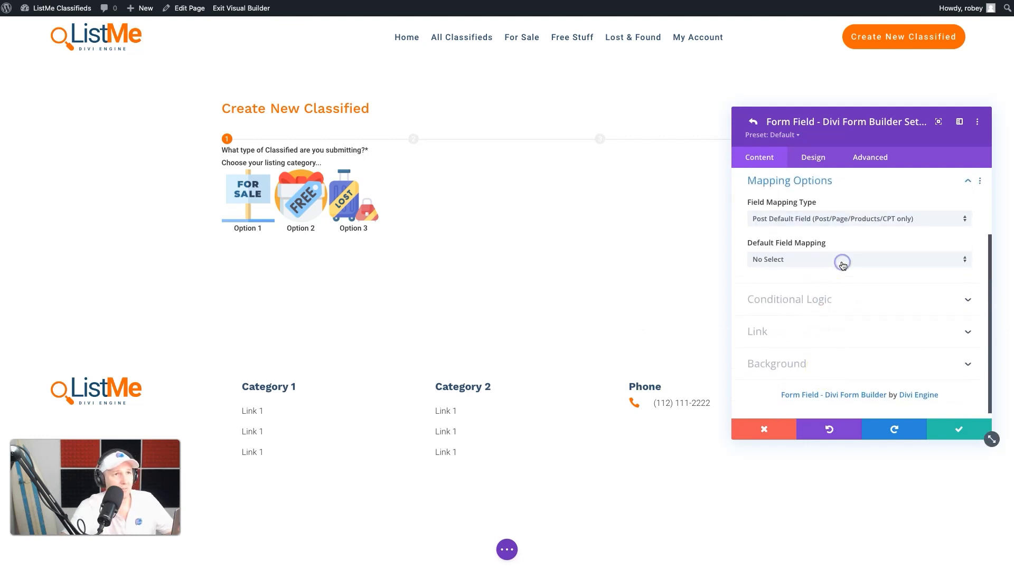
{"action": "left_click", "coordinate": [847, 221]}
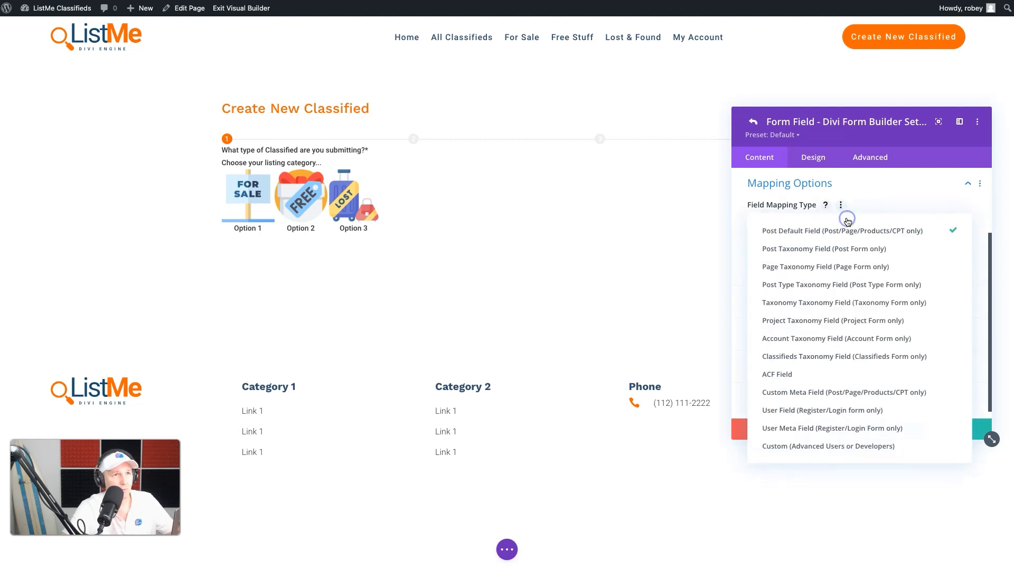
{"action": "left_click", "coordinate": [834, 380]}
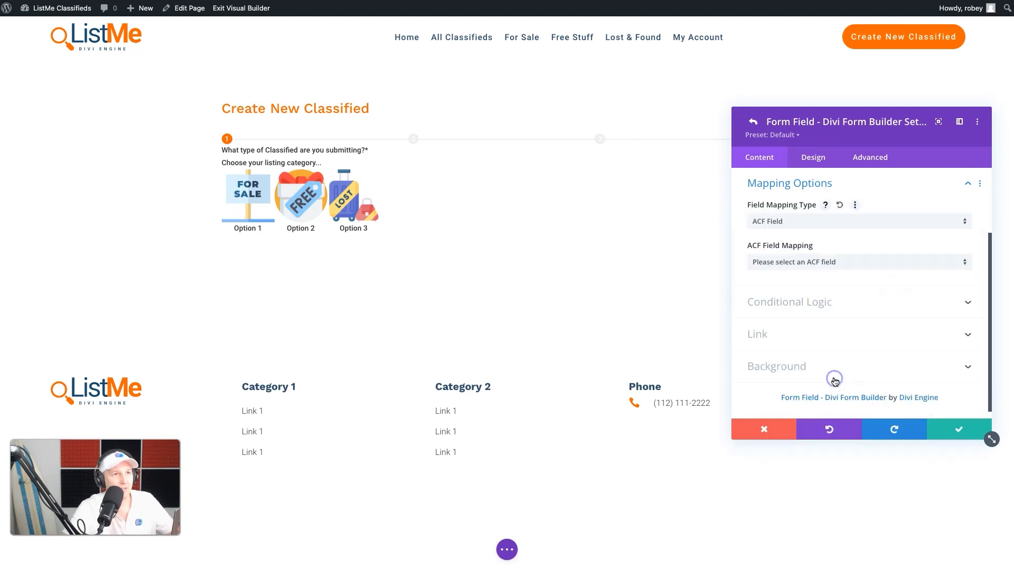
{"action": "left_click", "coordinate": [867, 261]}
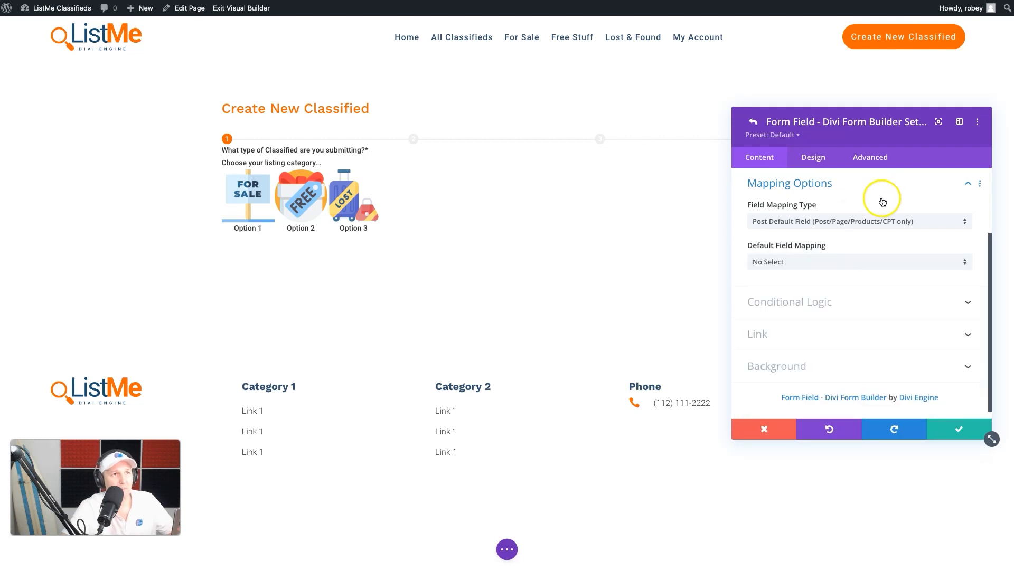
- Map the field to the Item Type taxonomy using the Classifieds Taxonomy Field mapping type, and save the field
{"action": "left_click", "coordinate": [862, 223]}
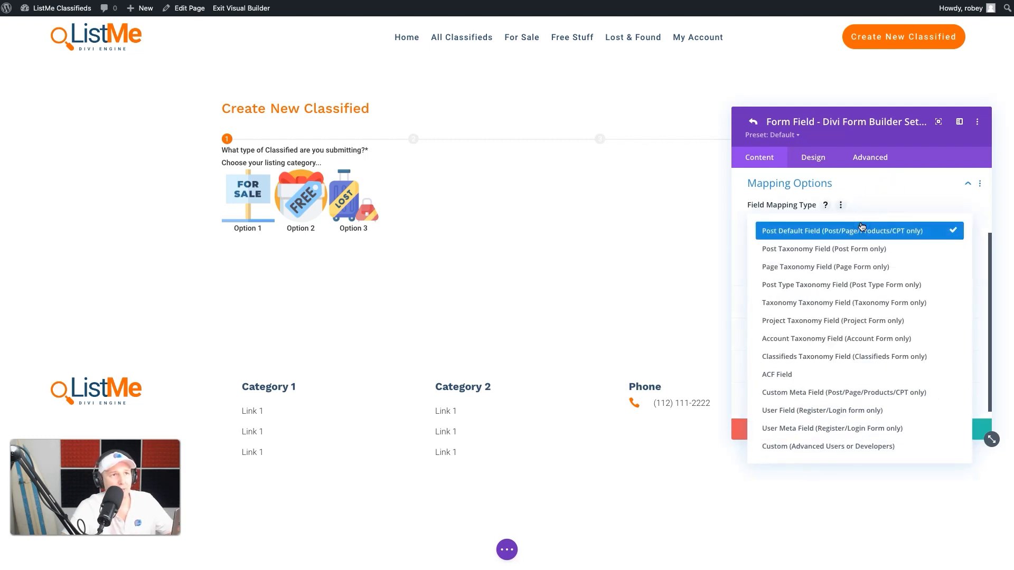
{"action": "left_click", "coordinate": [859, 357]}
{"action": "left_click", "coordinate": [859, 264]}
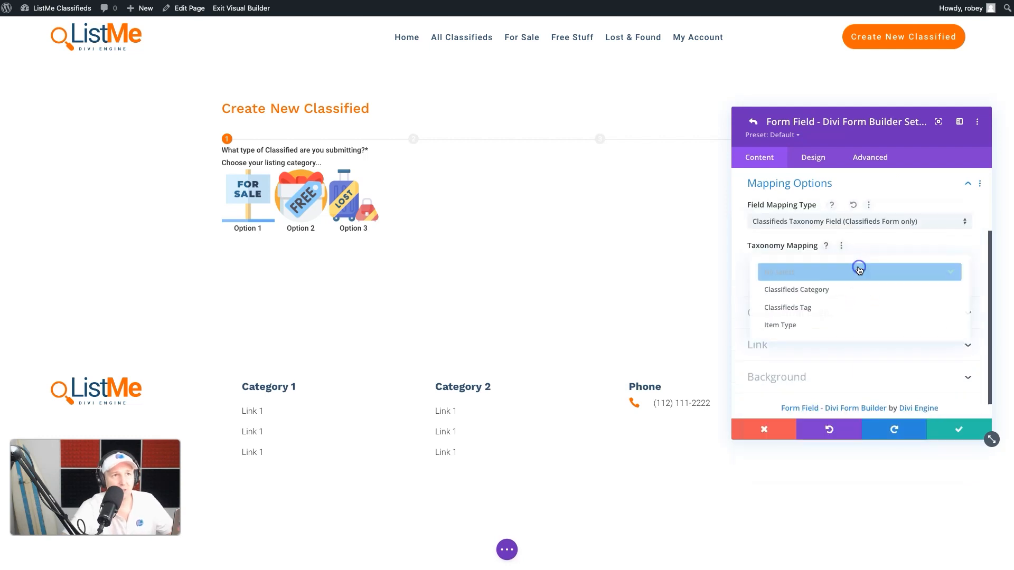
{"action": "left_click", "coordinate": [841, 325]}
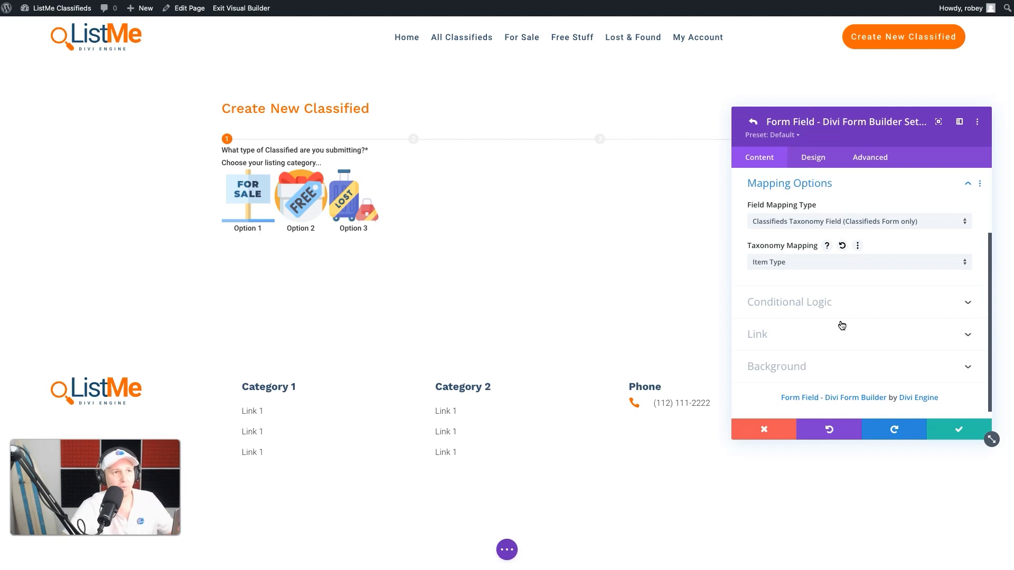
{"action": "left_click", "coordinate": [941, 427]}
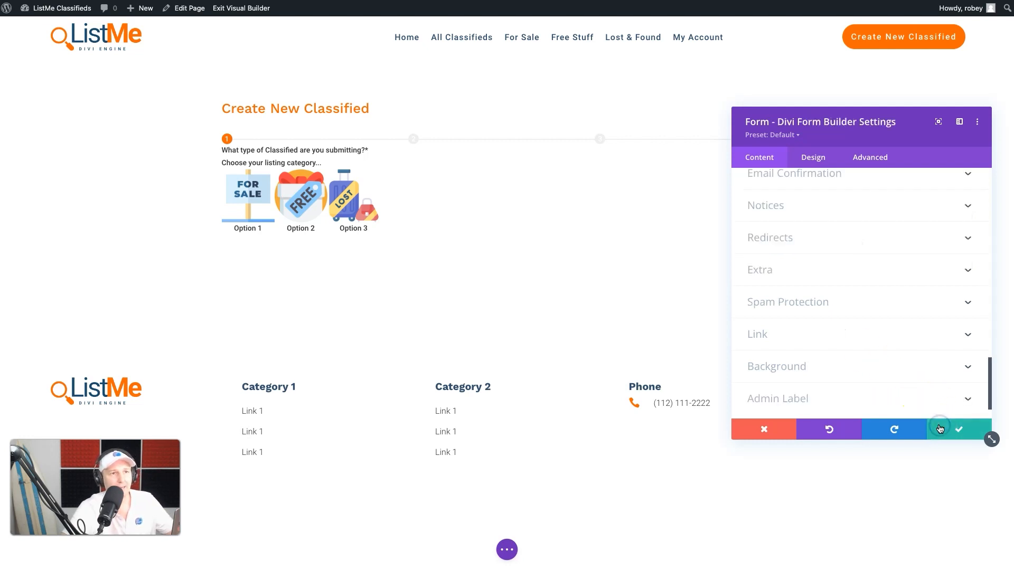
- Save the form module and the page with the new field, then exit the Visual Builder to the live form
{"action": "left_click", "coordinate": [939, 428]}
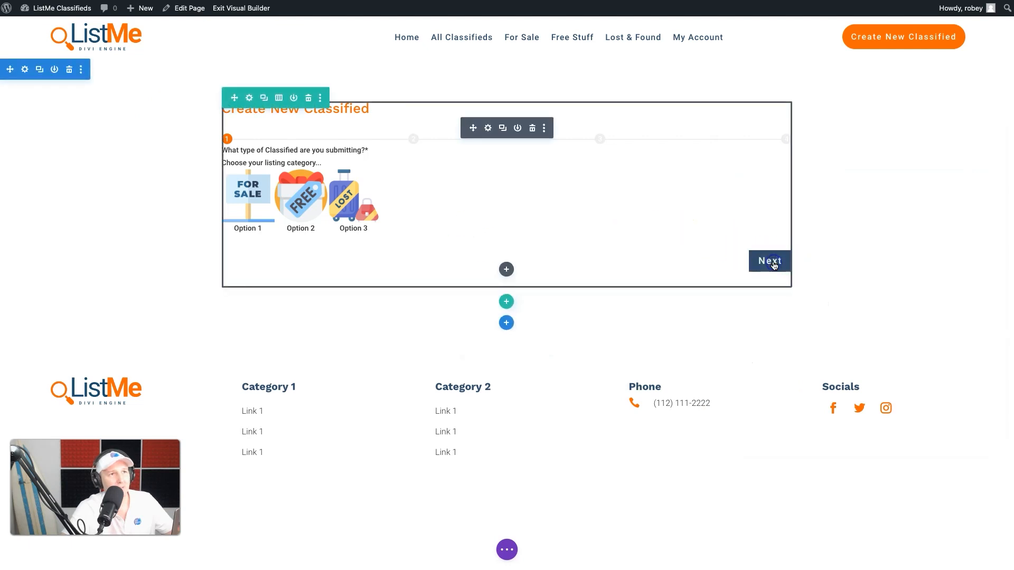
{"action": "left_click", "coordinate": [507, 549]}
{"action": "left_click", "coordinate": [985, 549]}
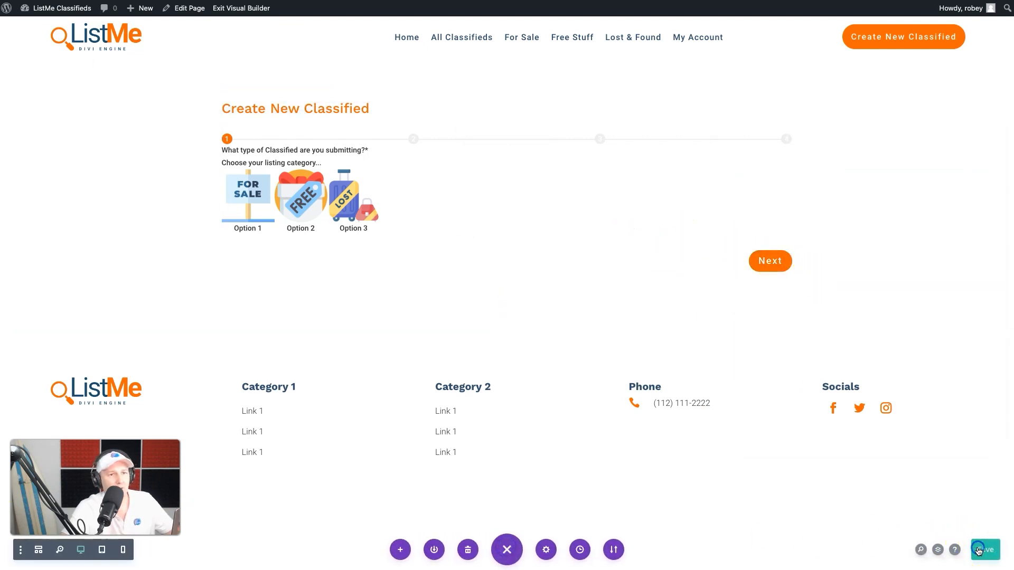
{"action": "left_click", "coordinate": [225, 9]}
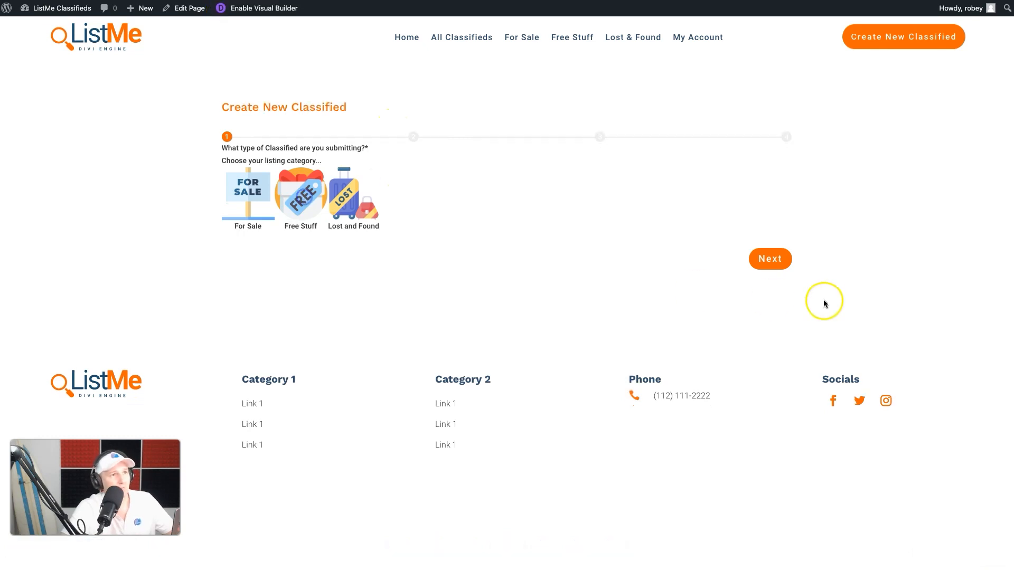
- Check step 2 of the live form, return to step 1, and reopen the page in the Visual Builder
{"action": "left_click", "coordinate": [770, 258]}
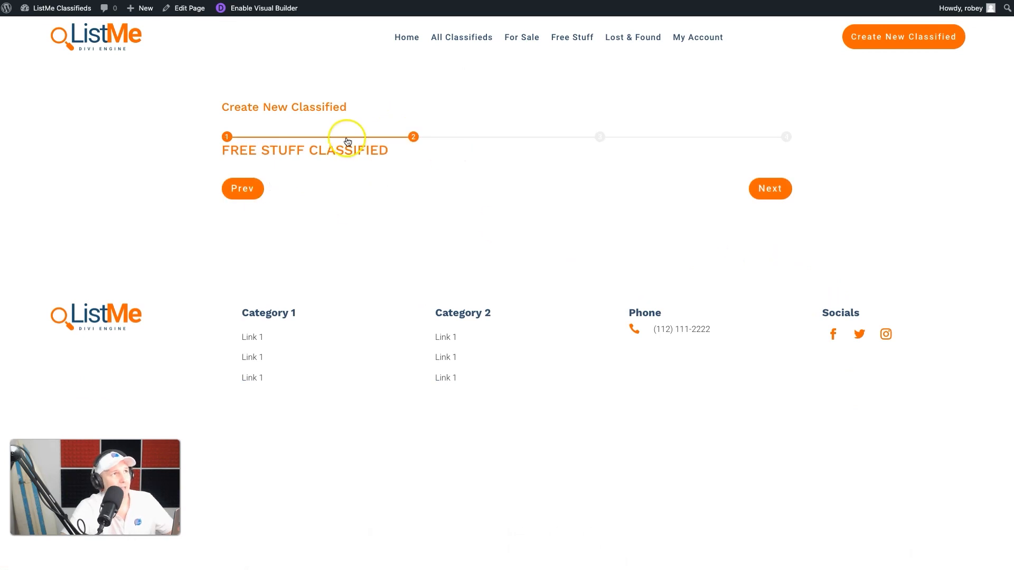
{"action": "left_click", "coordinate": [251, 194]}
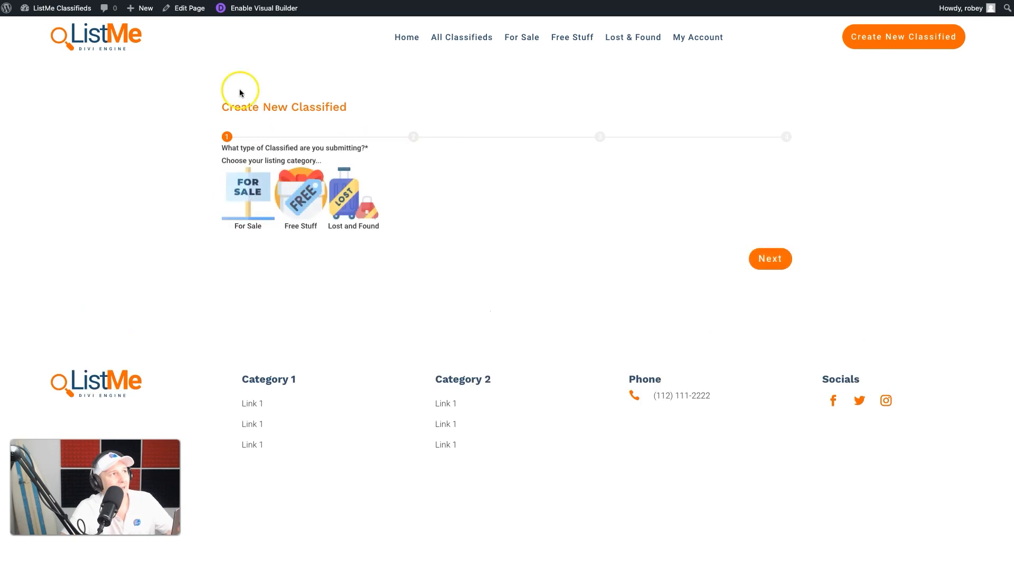
{"action": "left_click", "coordinate": [271, 14]}
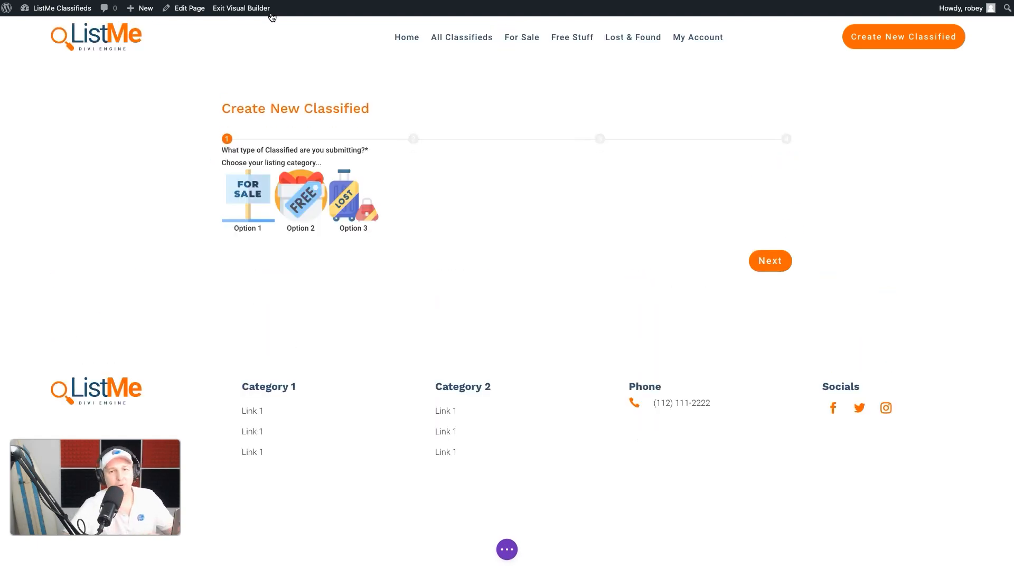
- Move the "2-2 What are you posting?" field above "Step 3 - Item Information" in the form module and save the module
{"action": "mouse_move", "coordinate": [296, 193]}
{"action": "left_click", "coordinate": [490, 128]}
{"action": "scroll", "coordinate": [766, 288], "scroll_direction": "down", "scroll_amount": 5}
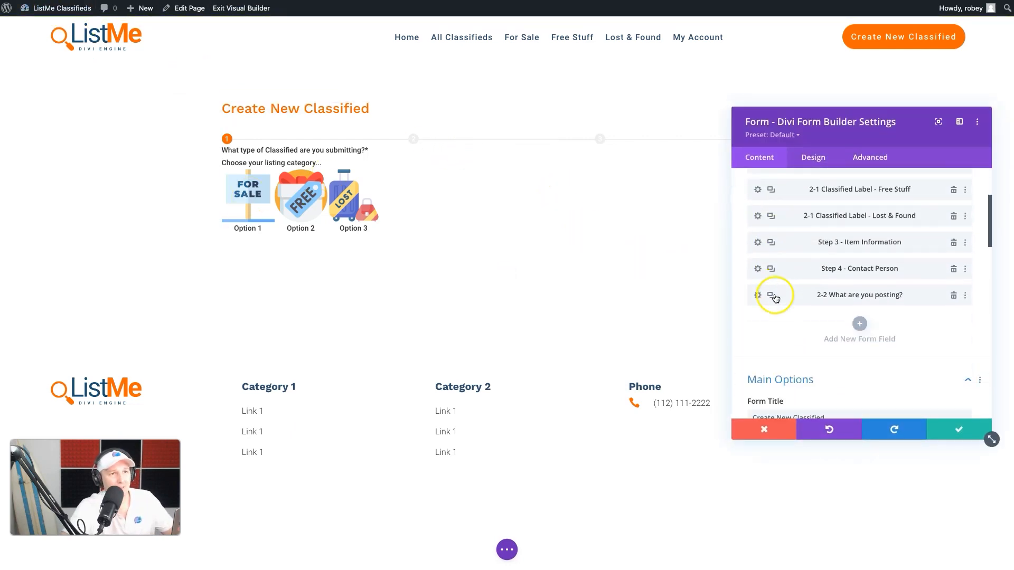
{"action": "left_click_drag", "start_coordinate": [792, 294], "coordinate": [798, 339]}
{"action": "left_click", "coordinate": [959, 429]}
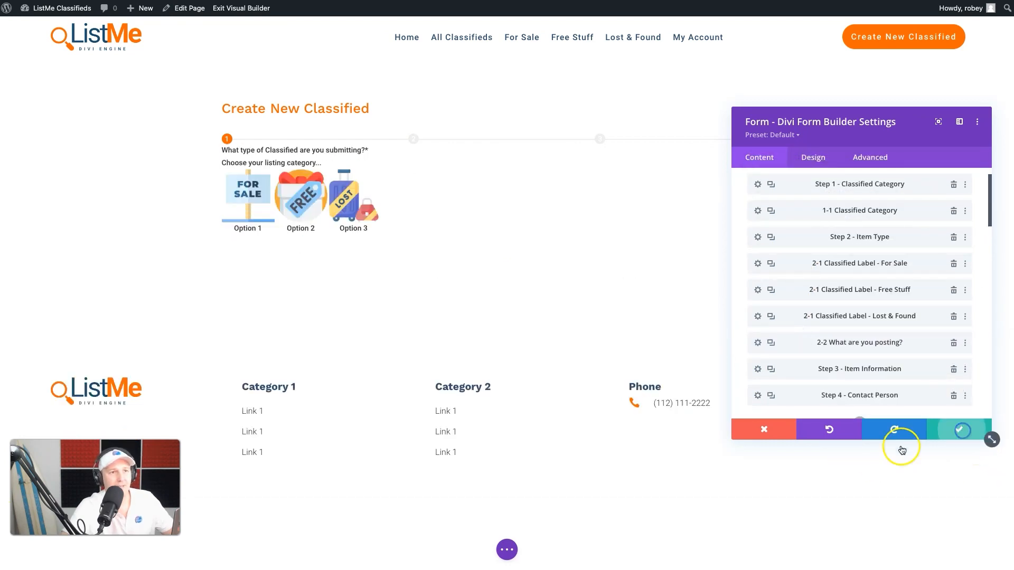
- Save the page and exit the Visual Builder to the live form
{"action": "left_click", "coordinate": [504, 557]}
{"action": "left_click", "coordinate": [982, 547]}
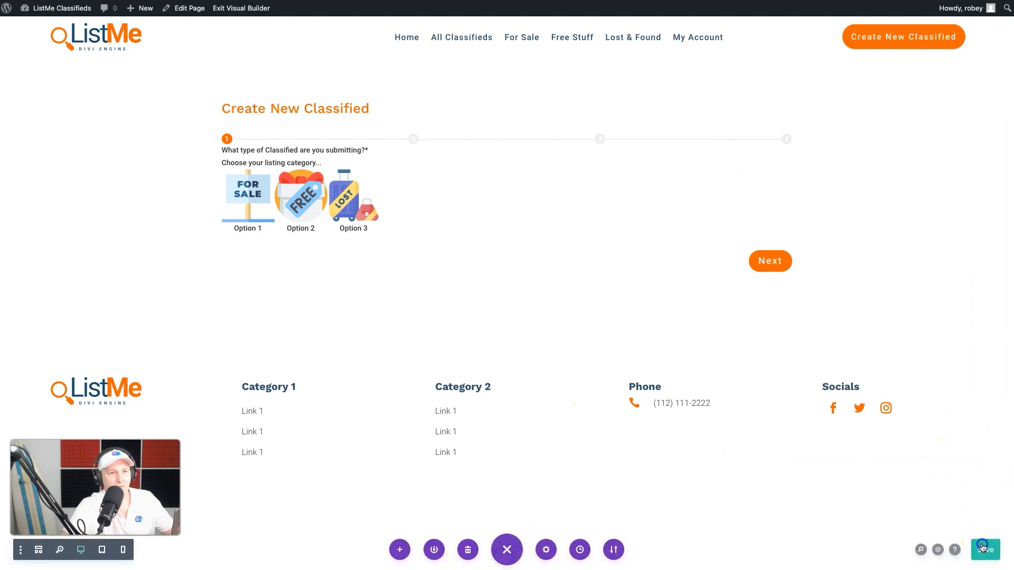
{"action": "left_click", "coordinate": [245, 9]}
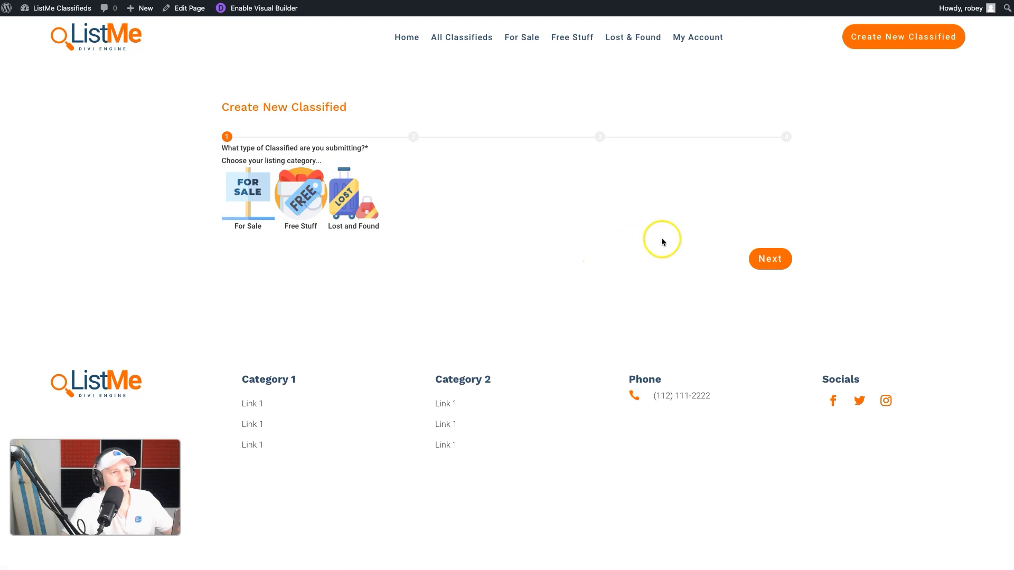
- Test step 2 of the live form by trying several item types, choosing Electronics, and checking the step navigation
{"action": "left_click", "coordinate": [772, 262]}
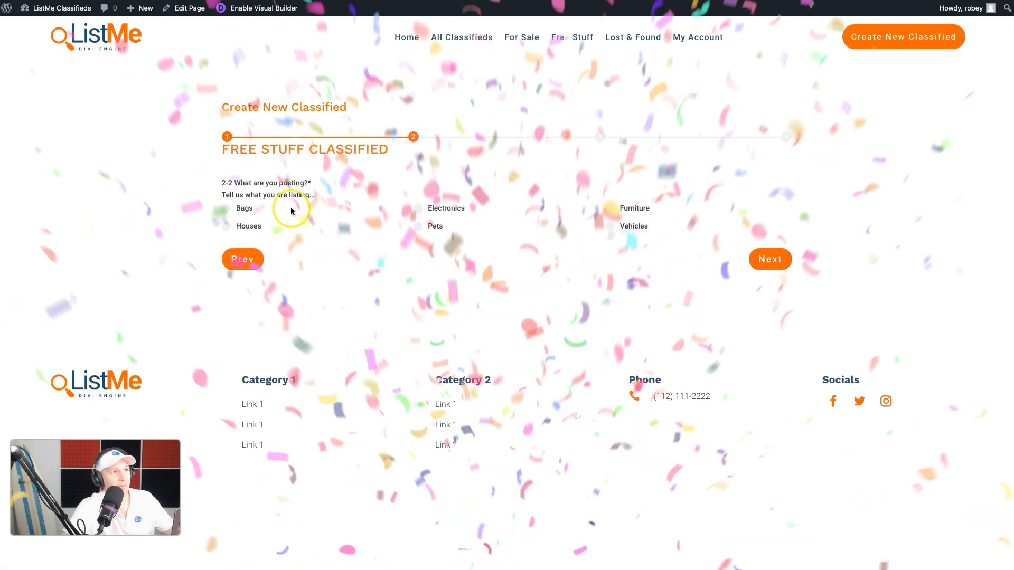
{"action": "left_click", "coordinate": [630, 227]}
{"action": "left_click", "coordinate": [433, 227]}
{"action": "left_click", "coordinate": [255, 226]}
{"action": "left_click", "coordinate": [245, 208]}
{"action": "left_click", "coordinate": [417, 211]}
{"action": "left_click", "coordinate": [765, 259]}
{"action": "left_click", "coordinate": [239, 157]}
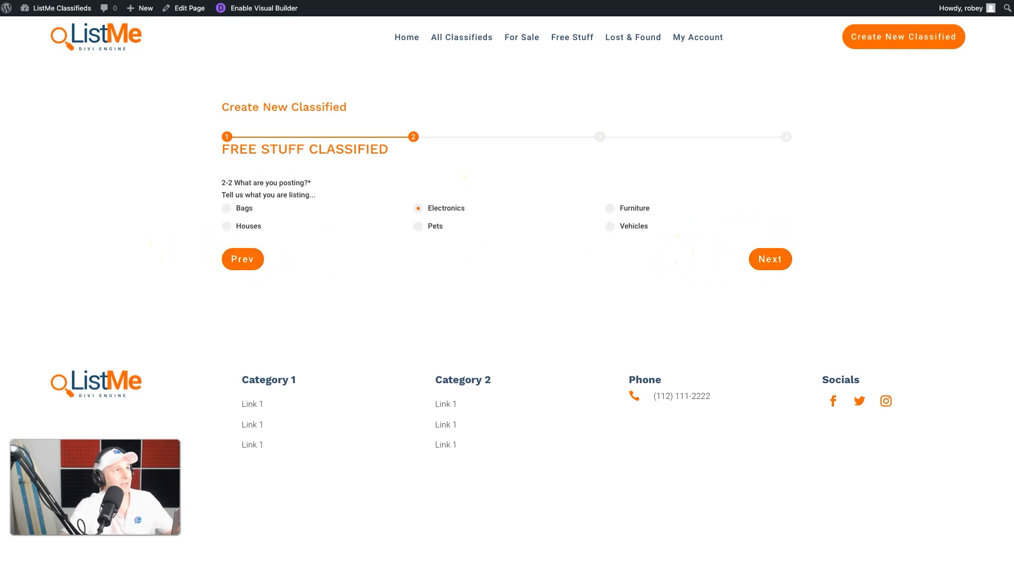
- Reopen the form module's settings in the Visual Builder and add a new form field
{"action": "left_click", "coordinate": [278, 9]}
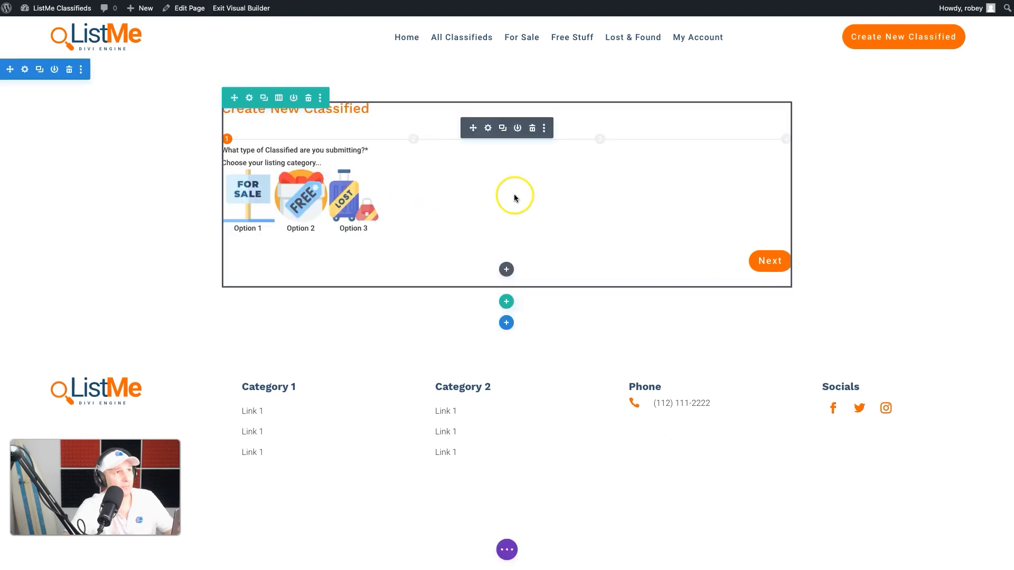
{"action": "left_click", "coordinate": [491, 127]}
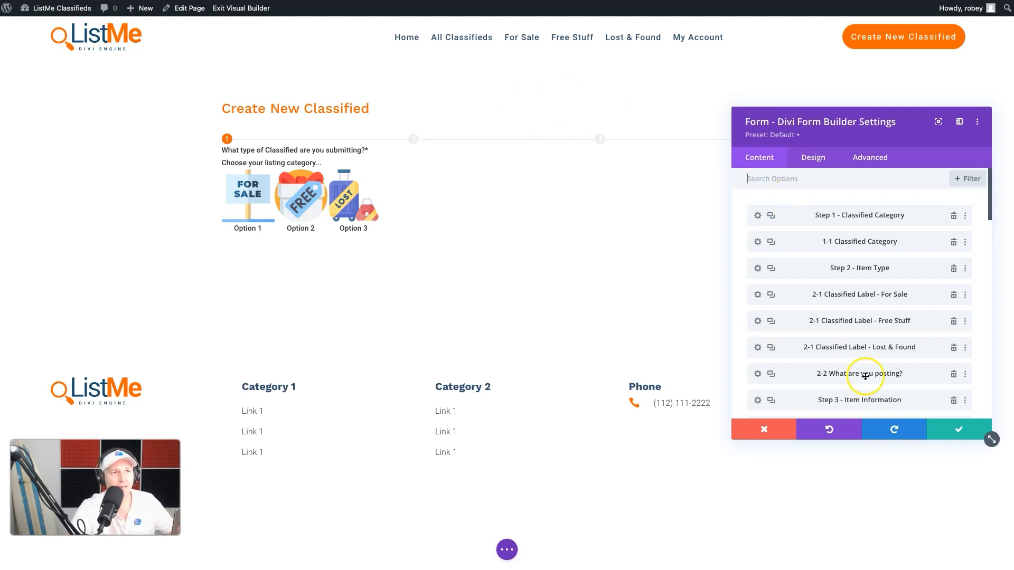
{"action": "scroll", "coordinate": [866, 359], "scroll_direction": "down", "scroll_amount": 7}
{"action": "scroll", "coordinate": [853, 239], "scroll_direction": "up", "scroll_amount": 4}
{"action": "left_click", "coordinate": [859, 307]}
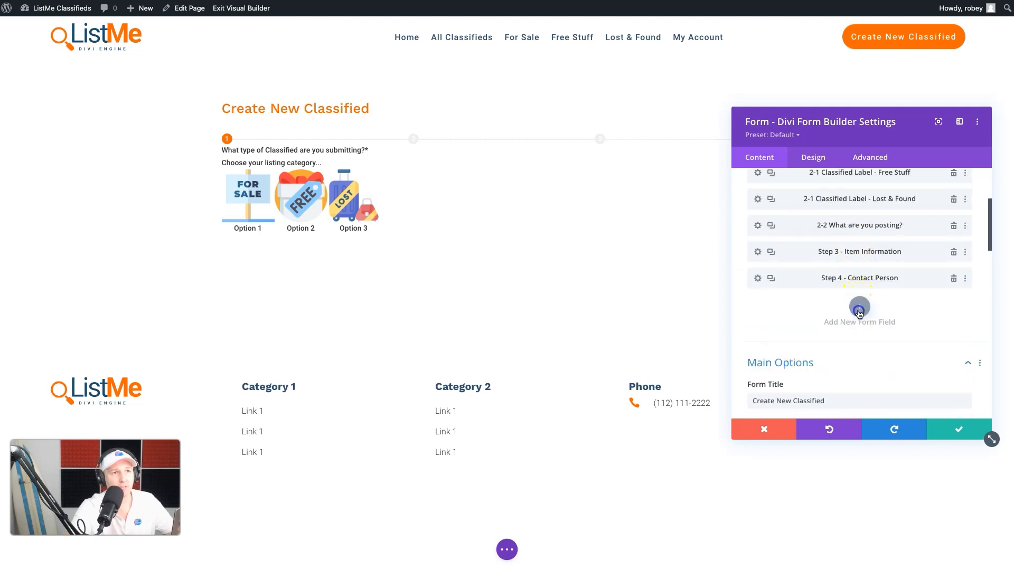
- Set both the field title and the admin title to "2-3 Item Status - For Sale"
{"action": "left_click", "coordinate": [772, 236]}
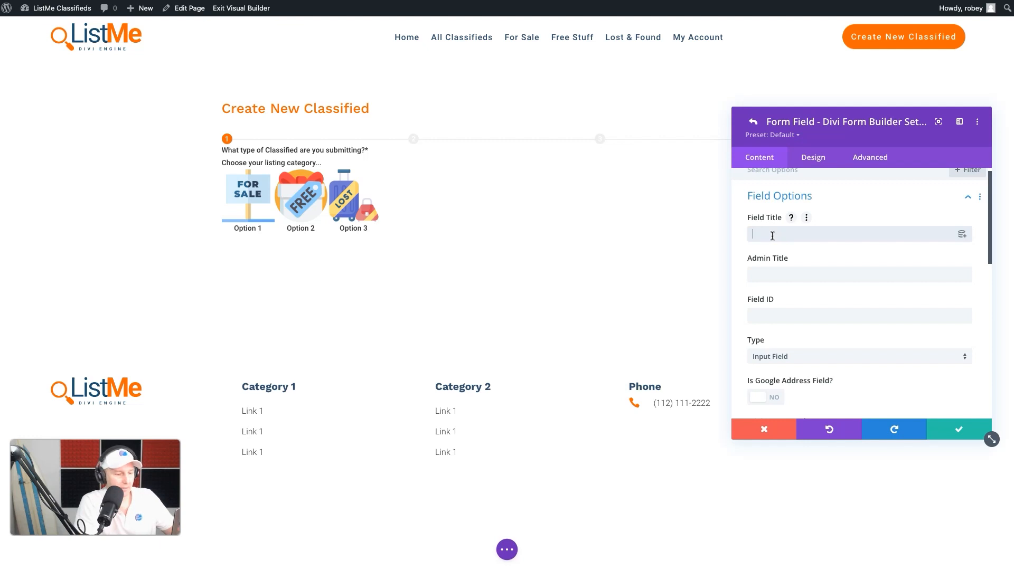
{"action": "type", "text": "Item 1tatus"}
{"action": "left_click", "coordinate": [751, 234]}
{"action": "type", "text": "2-3"}
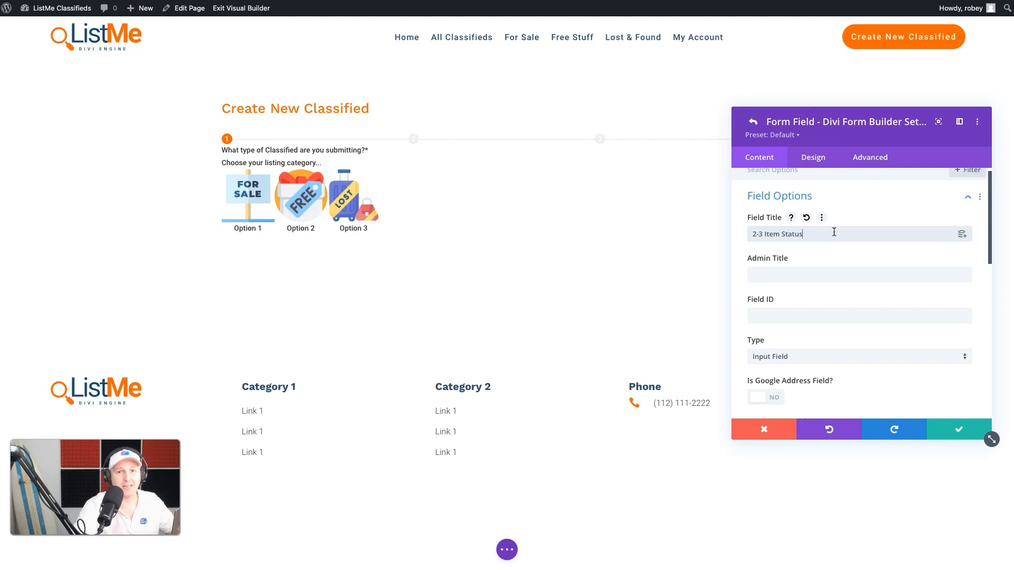
{"action": "triple_click", "coordinate": [795, 233]}
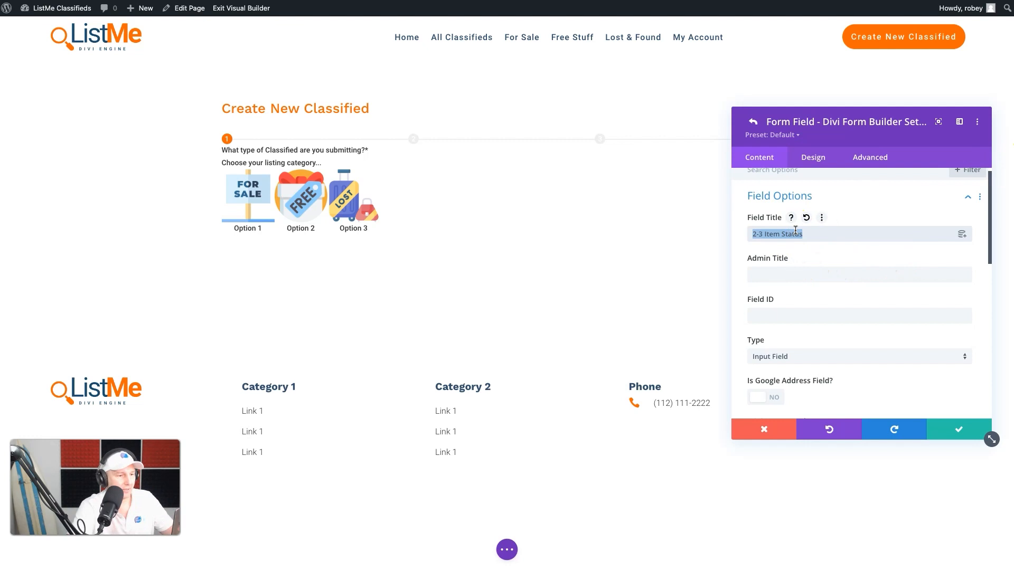
{"action": "left_click", "coordinate": [838, 237]}
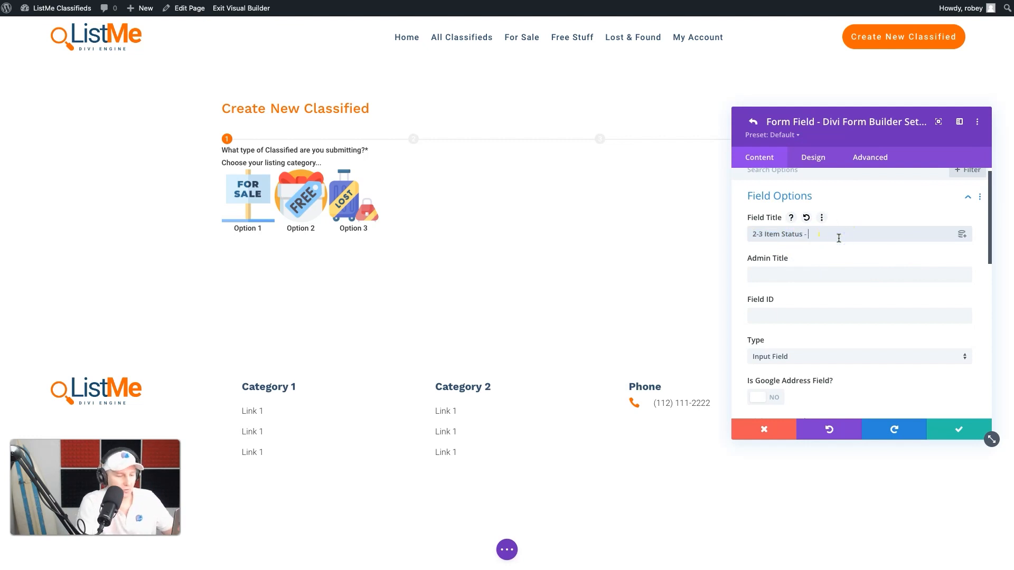
{"action": "triple_click", "coordinate": [821, 235]}
{"action": "key", "text": "ctrl+c"}
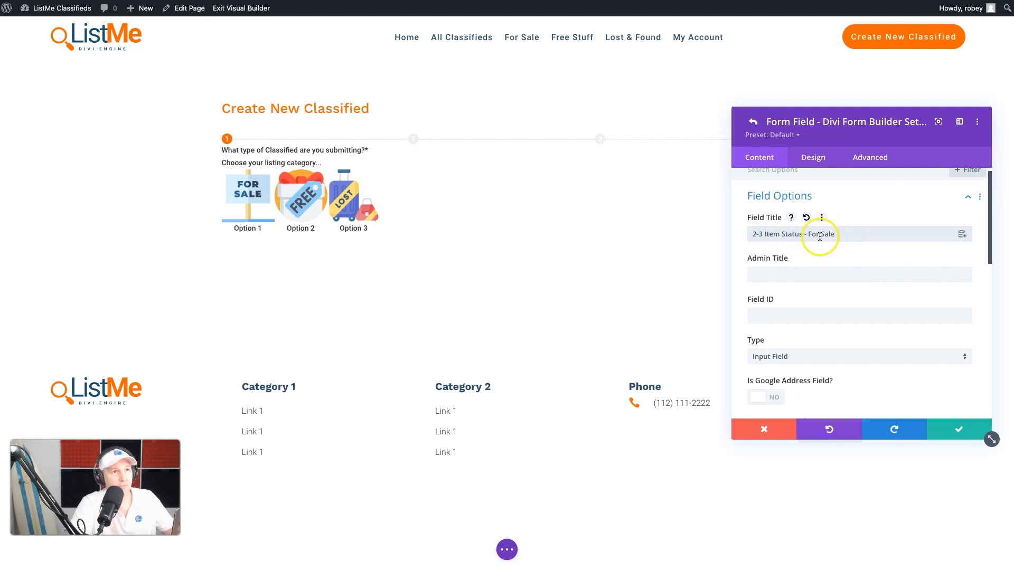
{"action": "left_click", "coordinate": [803, 274]}
{"action": "key", "text": "ctrl+v"}
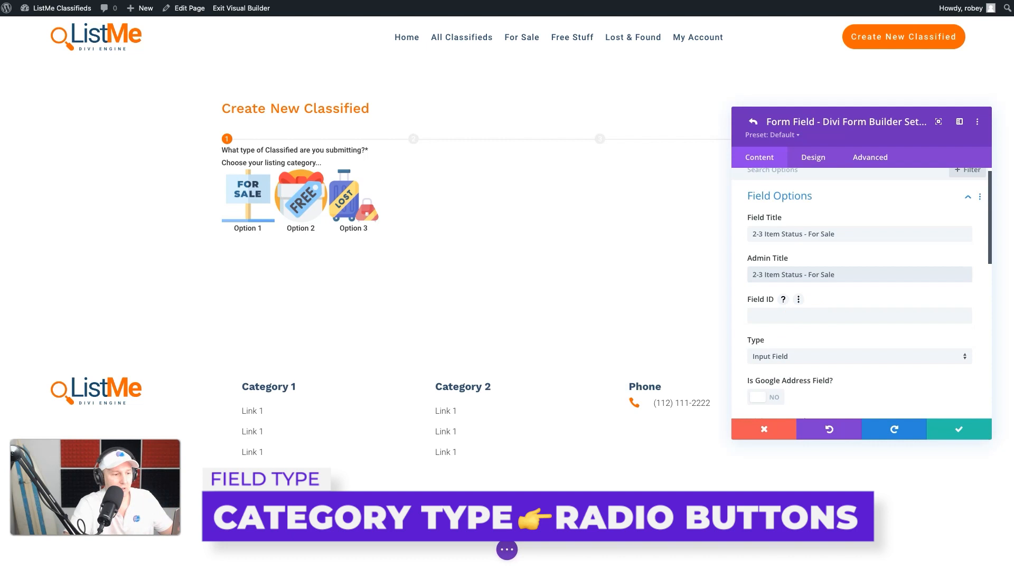
- Set the field ID to item_status_sale and the field type to Radio Buttons
{"action": "left_click", "coordinate": [780, 314]}
{"action": "type", "text": "item_status_sale"}
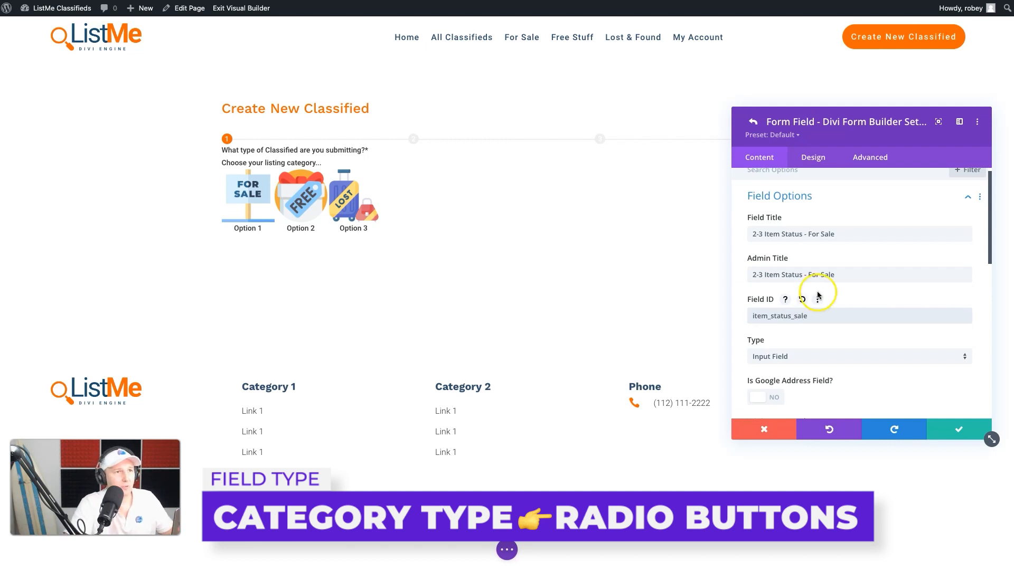
{"action": "left_click", "coordinate": [771, 356]}
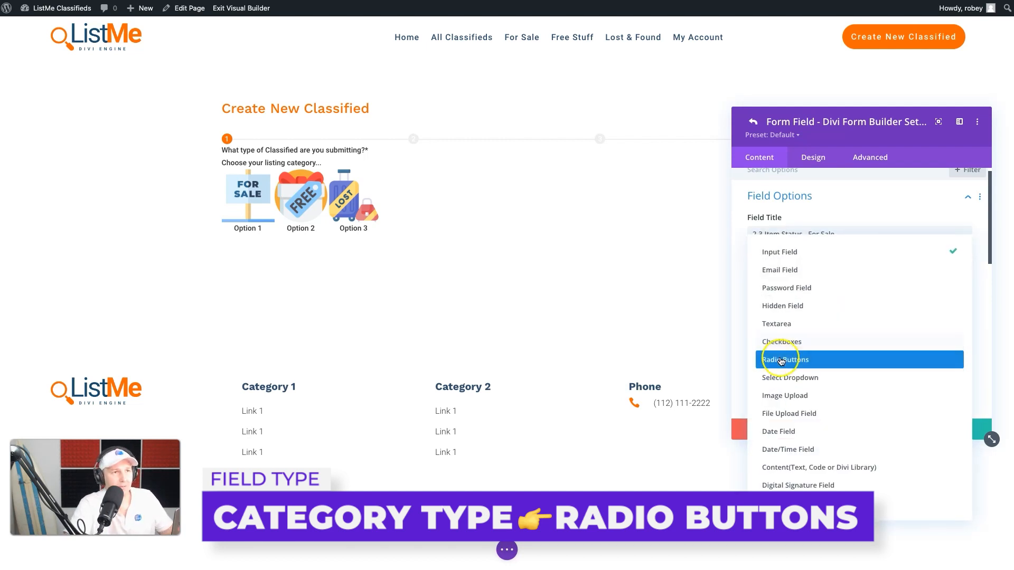
{"action": "left_click", "coordinate": [783, 365]}
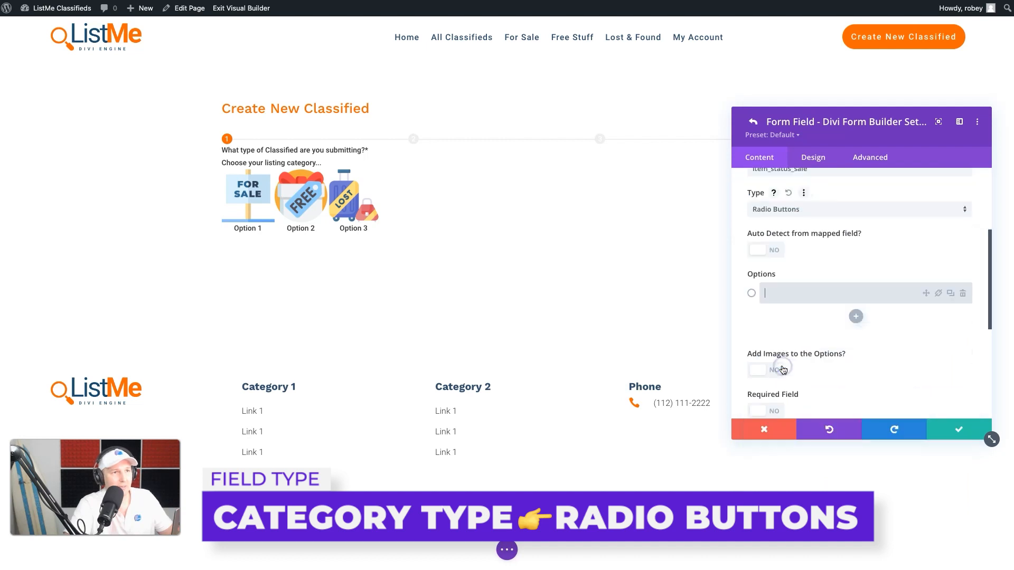
- Turn on automatic detection of the radio options from the mapped field
{"action": "scroll", "coordinate": [797, 379], "scroll_direction": "down", "scroll_amount": 2}
{"action": "scroll", "coordinate": [797, 378], "scroll_direction": "up", "scroll_amount": 3}
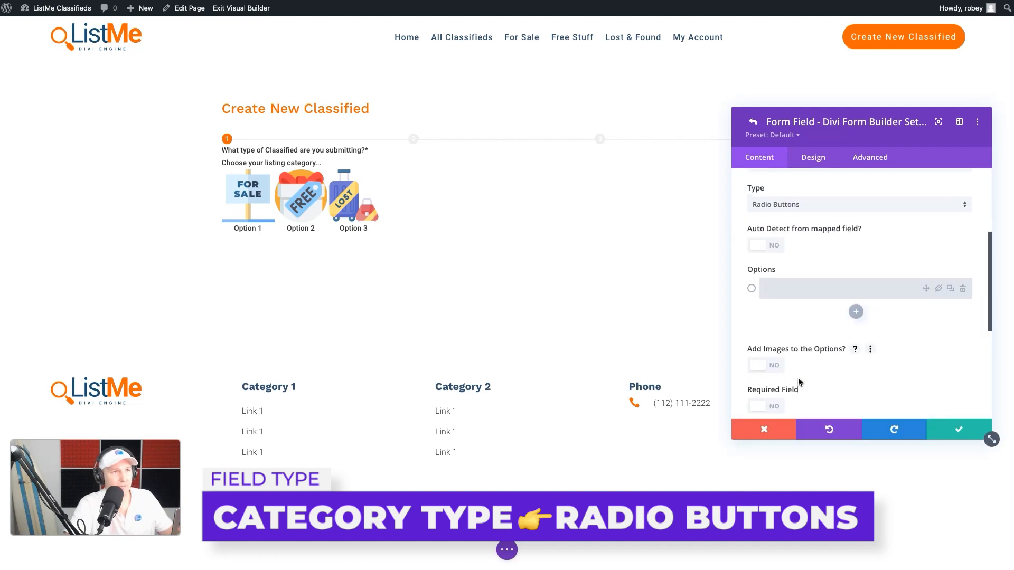
{"action": "left_click", "coordinate": [765, 281]}
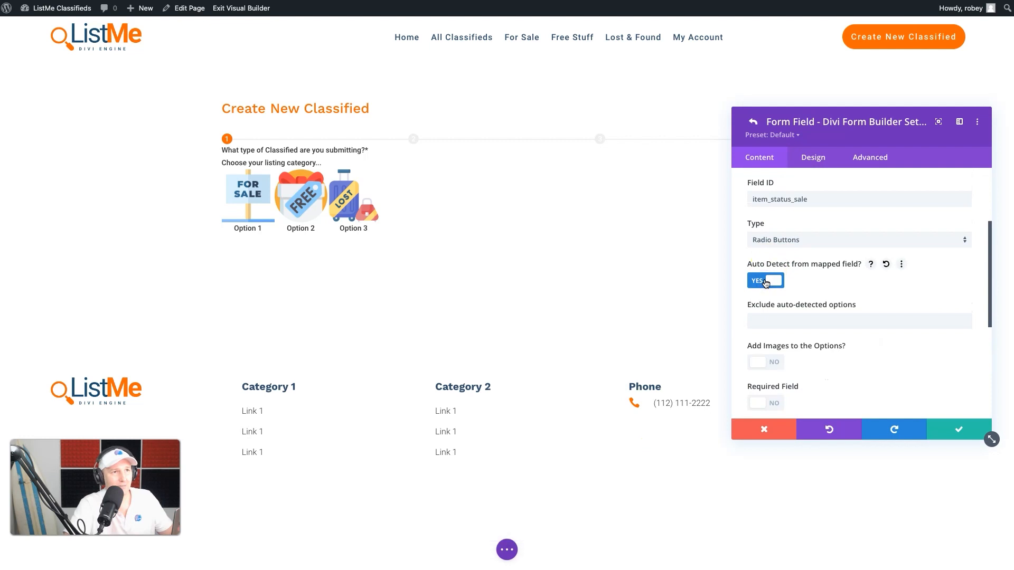
{"action": "scroll", "coordinate": [817, 301], "scroll_direction": "down", "scroll_amount": 1}
{"action": "left_click", "coordinate": [816, 290]}
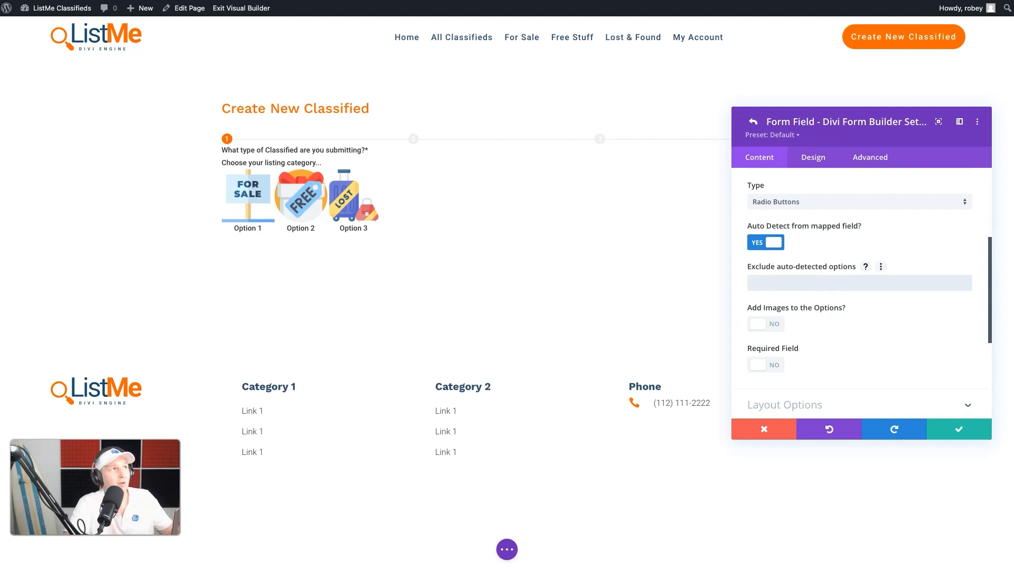
- Look up the choice values of the Status custom field in the Classifieds ACF field group in the WordPress dashboard
{"action": "key", "text": "ctrl+Tab"}
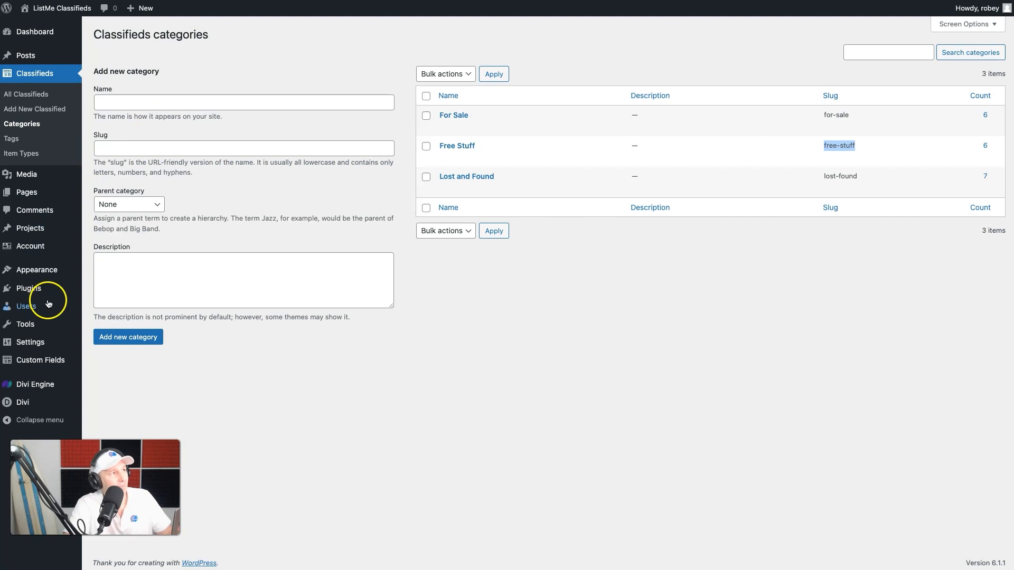
{"action": "left_click", "coordinate": [42, 361]}
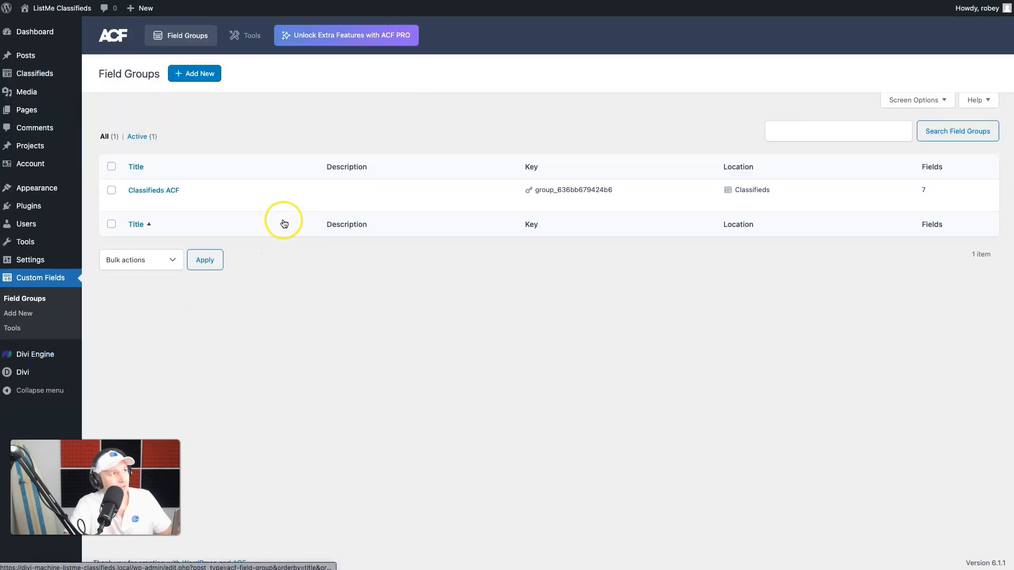
{"action": "left_click", "coordinate": [133, 200]}
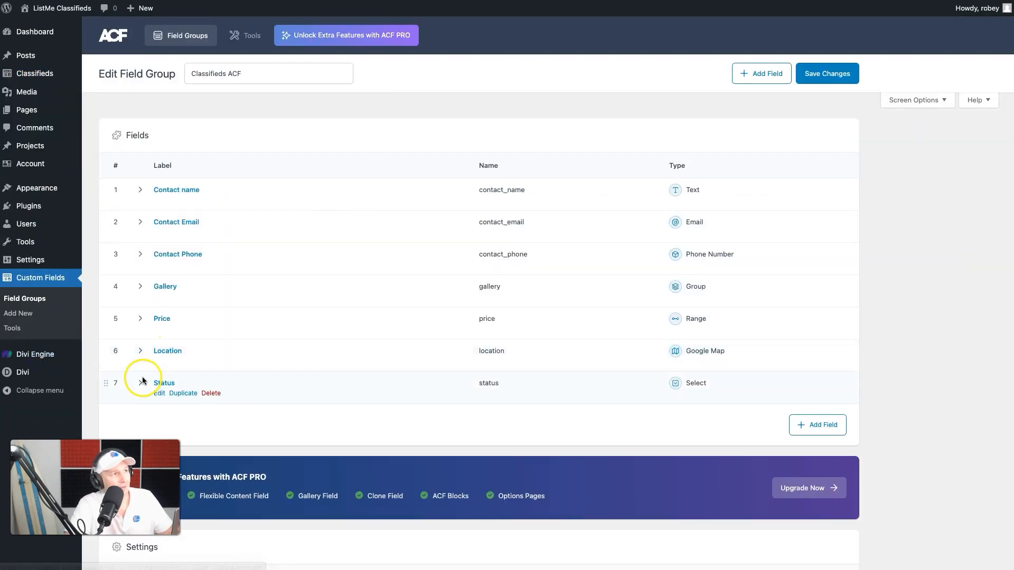
{"action": "left_click", "coordinate": [142, 379]}
{"action": "scroll", "coordinate": [143, 379], "scroll_direction": "down", "scroll_amount": 6}
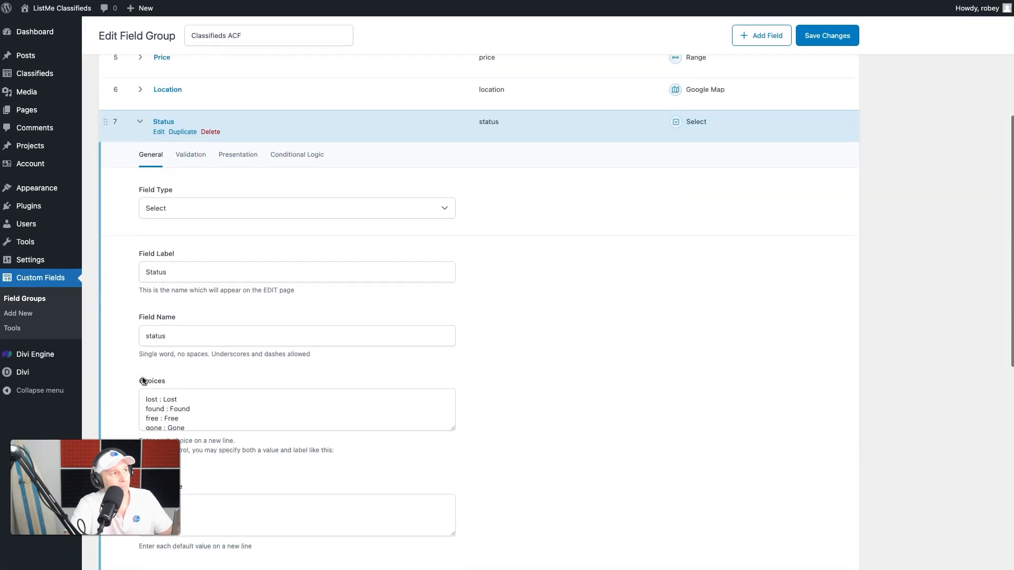
{"action": "scroll", "coordinate": [173, 315], "scroll_direction": "down", "scroll_amount": 2}
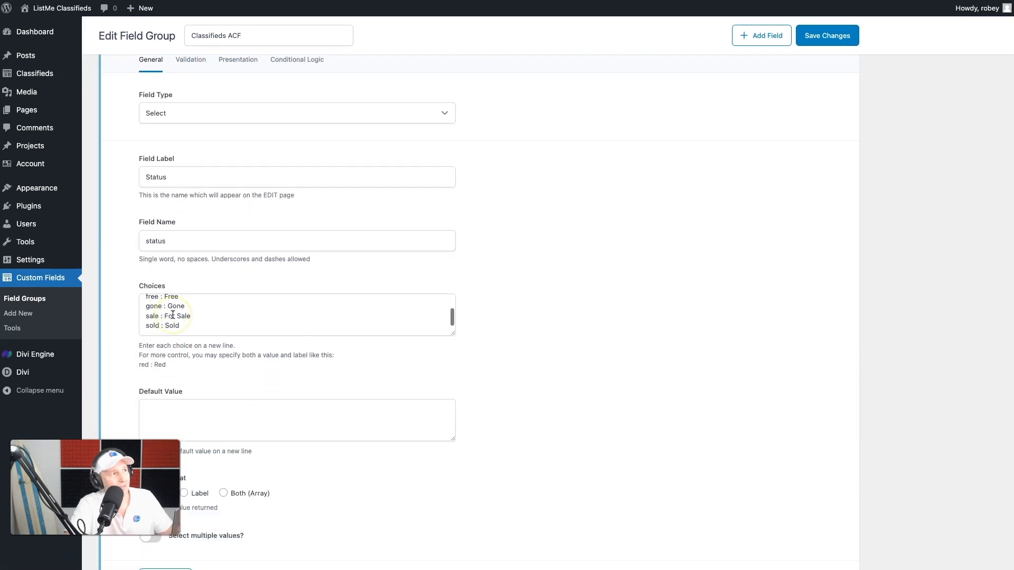
{"action": "scroll", "coordinate": [172, 315], "scroll_direction": "up", "scroll_amount": 2}
{"action": "left_click", "coordinate": [151, 304]}
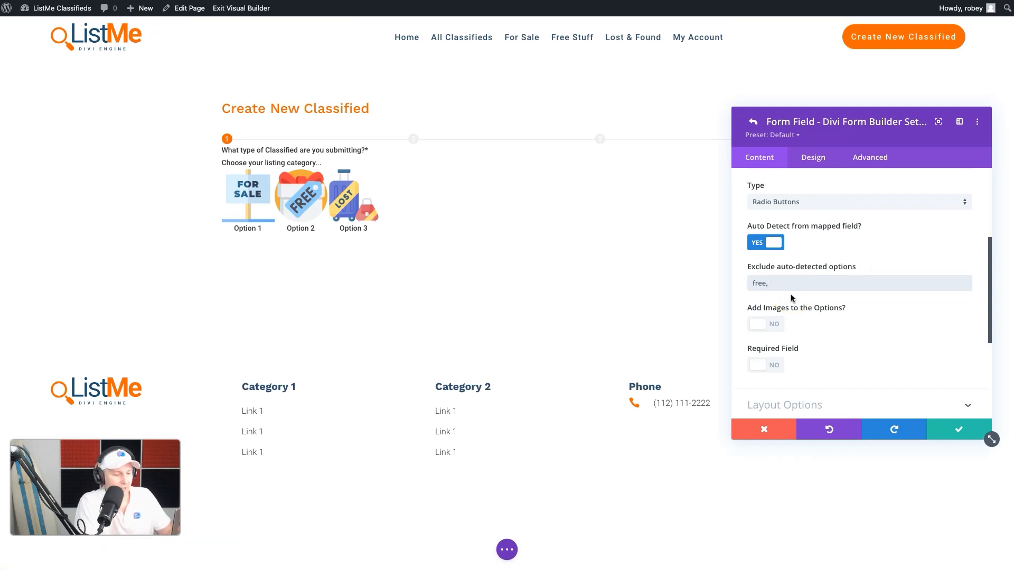
- Exclude the auto-detected options free,gone,lost,found,sold in the form field settings and make the field required
{"action": "type", "text": "one,lost,found,sold"}
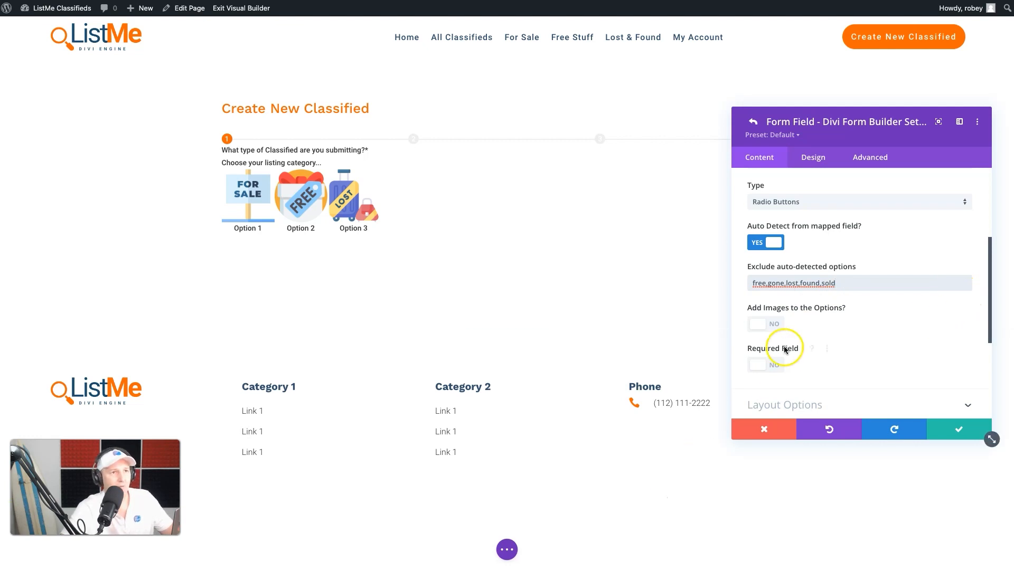
{"action": "left_click", "coordinate": [771, 362]}
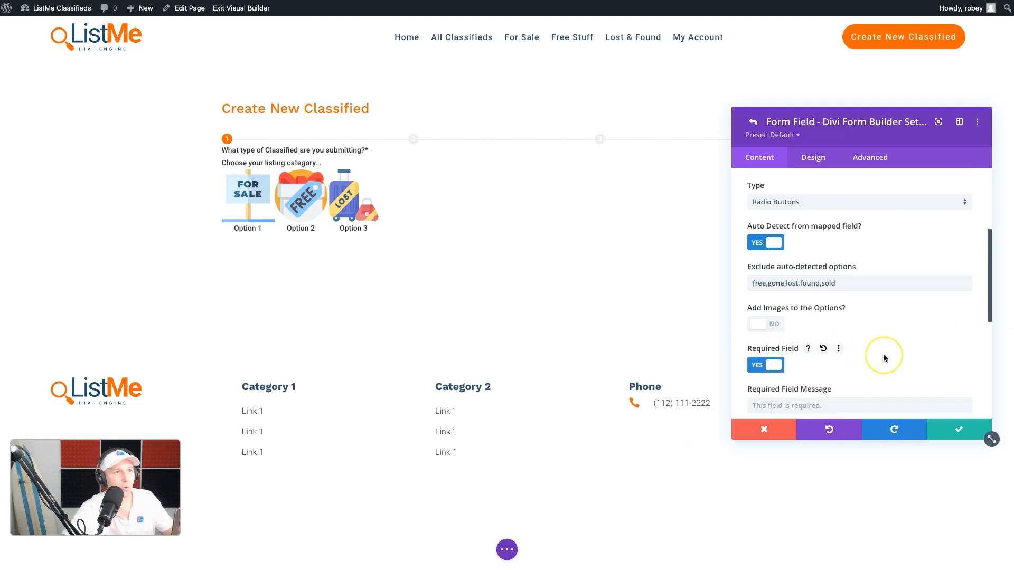
- Set the item status field's label position to Top and keep the Default Divi radio/checkbox style
{"action": "scroll", "coordinate": [893, 343], "scroll_direction": "down", "scroll_amount": 3}
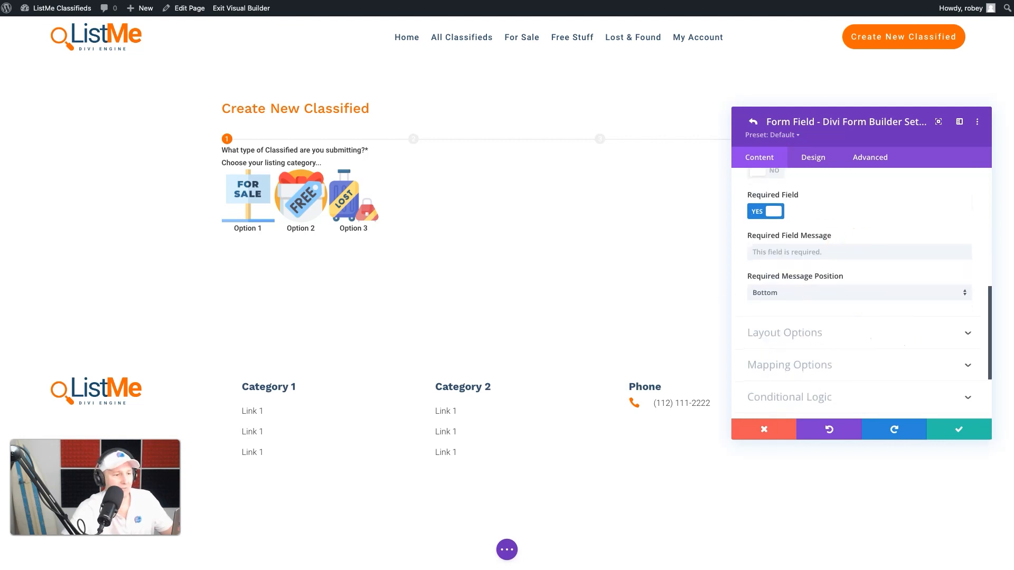
{"action": "scroll", "coordinate": [848, 373], "scroll_direction": "down", "scroll_amount": 2}
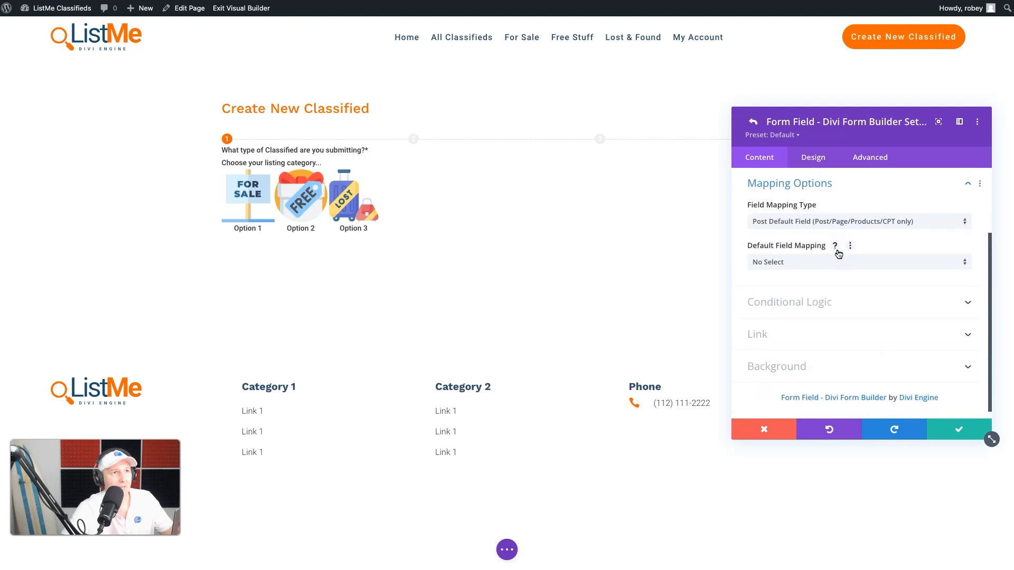
{"action": "scroll", "coordinate": [839, 248], "scroll_direction": "up", "scroll_amount": 3}
{"action": "left_click", "coordinate": [843, 216]}
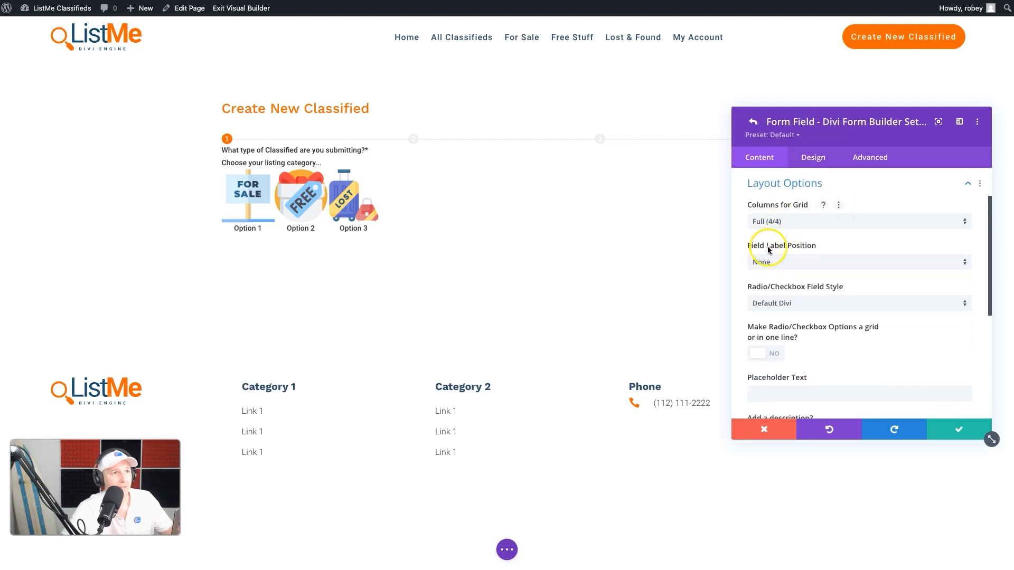
{"action": "left_click", "coordinate": [787, 263]}
{"action": "left_click", "coordinate": [787, 289]}
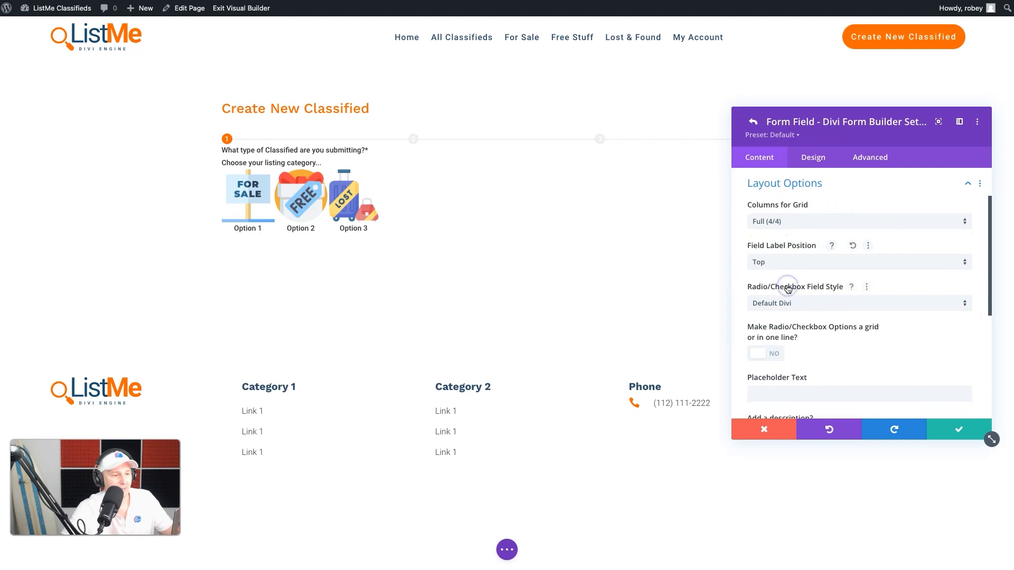
{"action": "scroll", "coordinate": [803, 311], "scroll_direction": "down", "scroll_amount": 2}
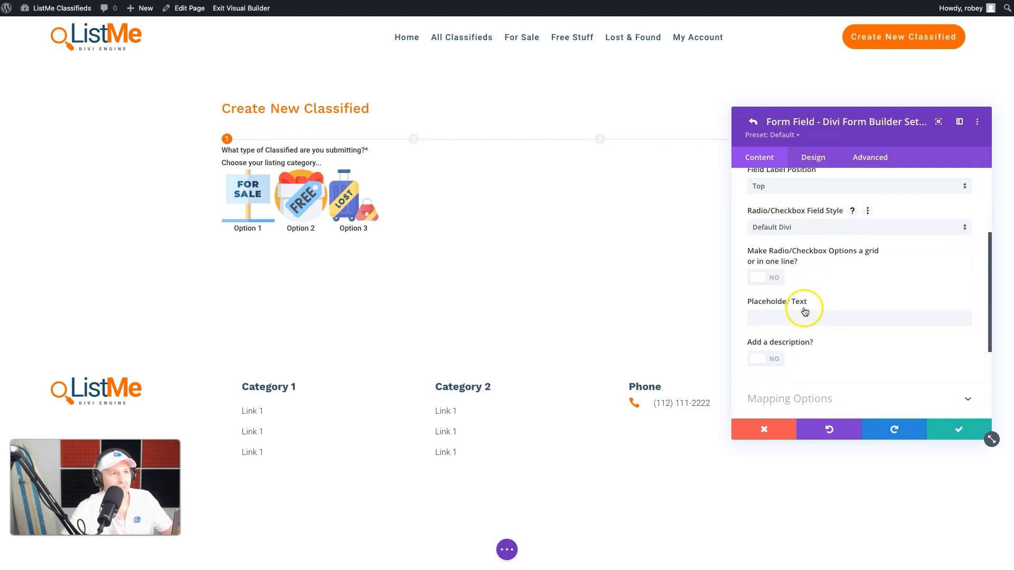
{"action": "left_click", "coordinate": [849, 230]}
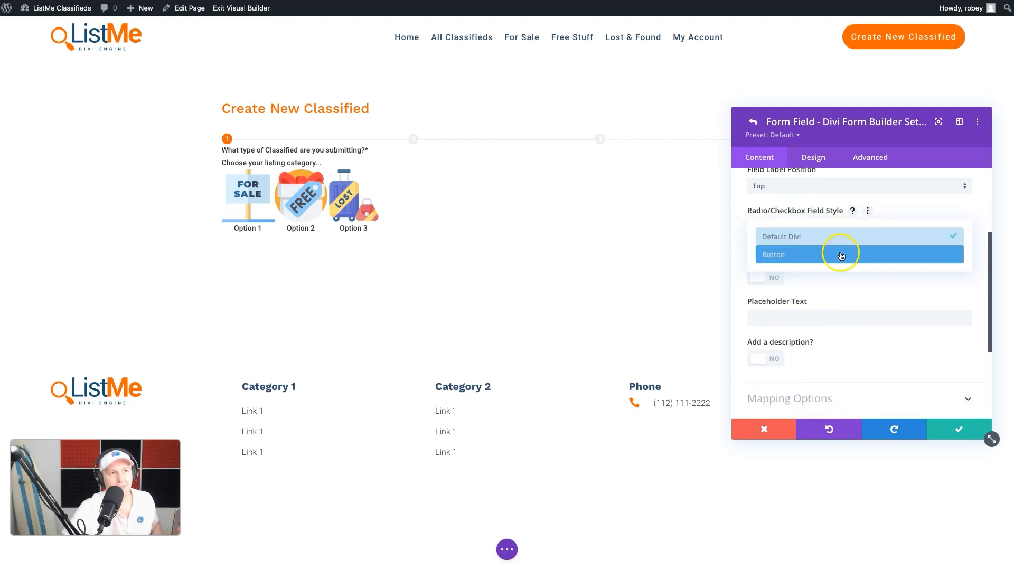
{"action": "left_click", "coordinate": [956, 205]}
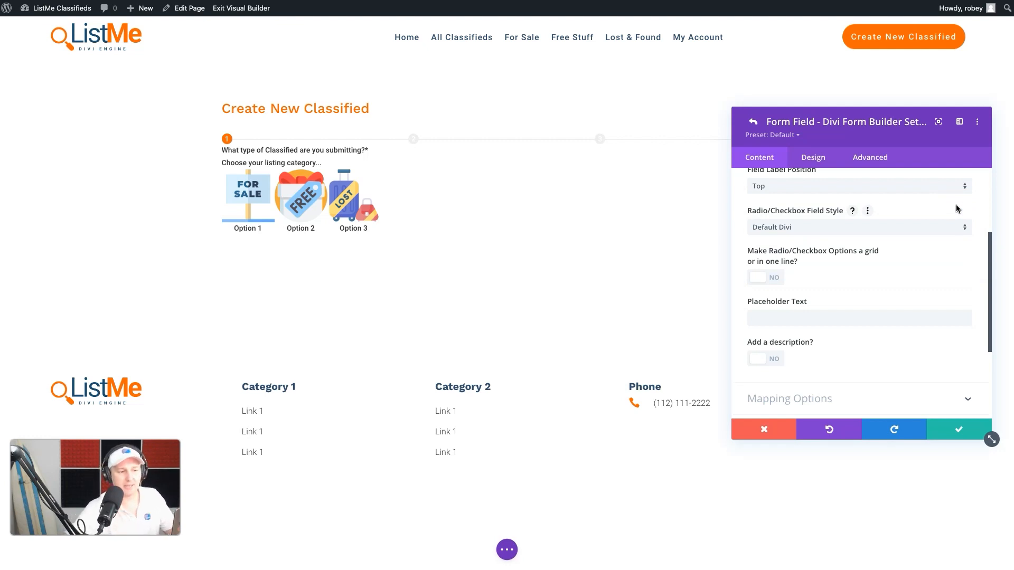
- Add a description above the item status field reading "What is the status of this item?"
{"action": "left_click", "coordinate": [764, 359]}
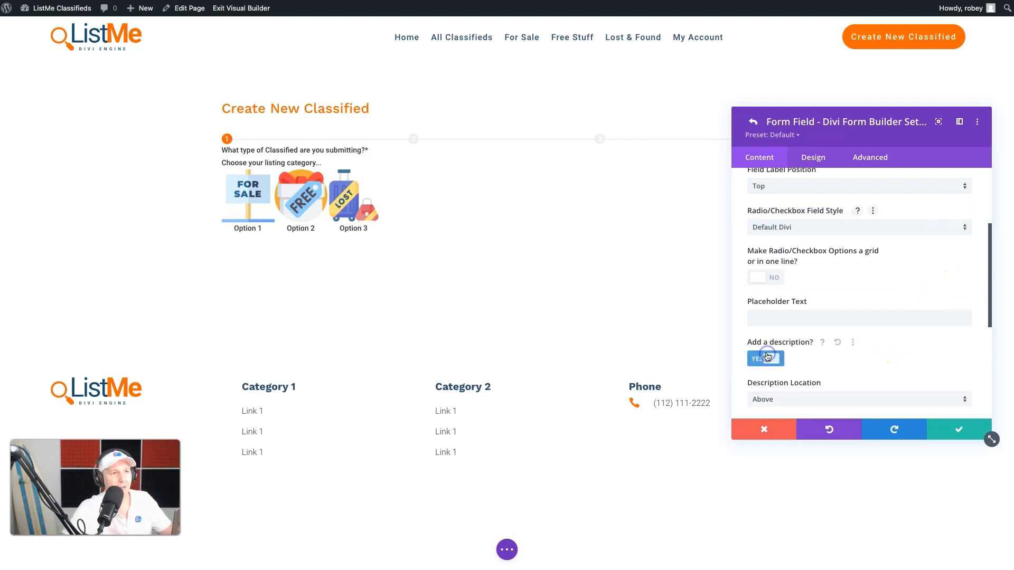
{"action": "scroll", "coordinate": [767, 353], "scroll_direction": "down", "scroll_amount": 2}
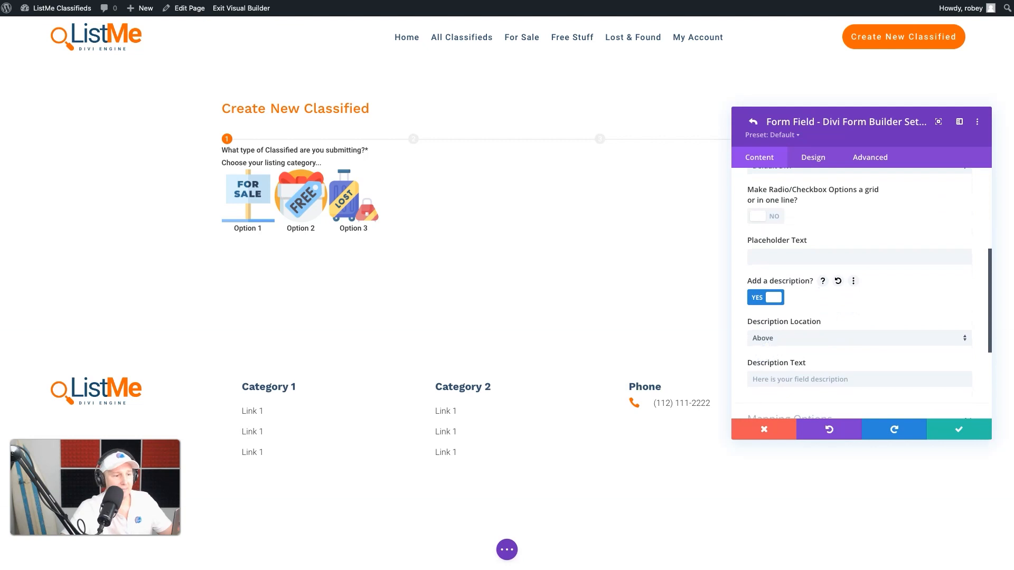
{"action": "left_click", "coordinate": [789, 384]}
{"action": "type", "text": "What is the status of this item"}
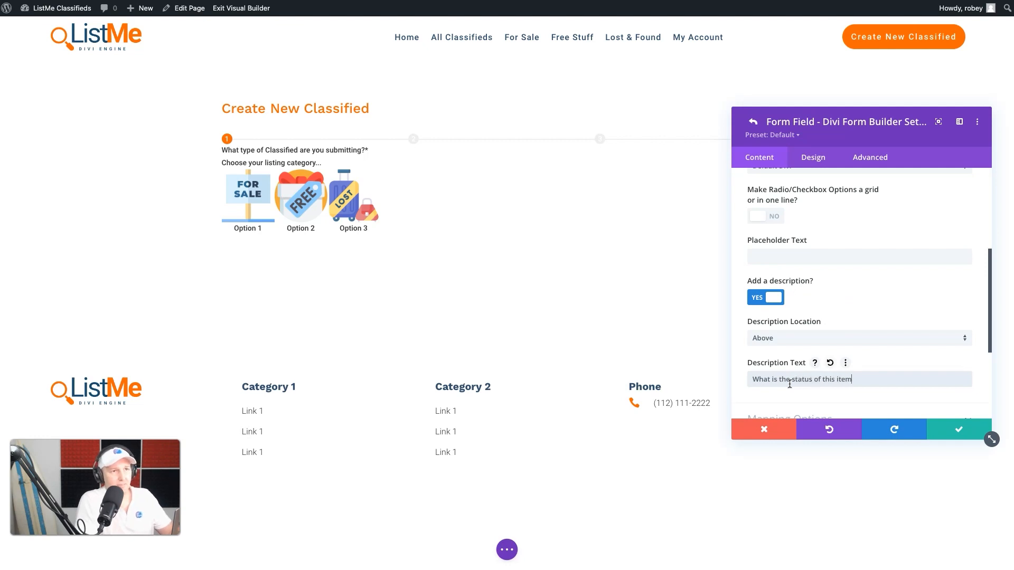
- Map the item status field to the ACF field "Status - Classifieds ACF"
{"action": "scroll", "coordinate": [789, 384], "scroll_direction": "down", "scroll_amount": 5}
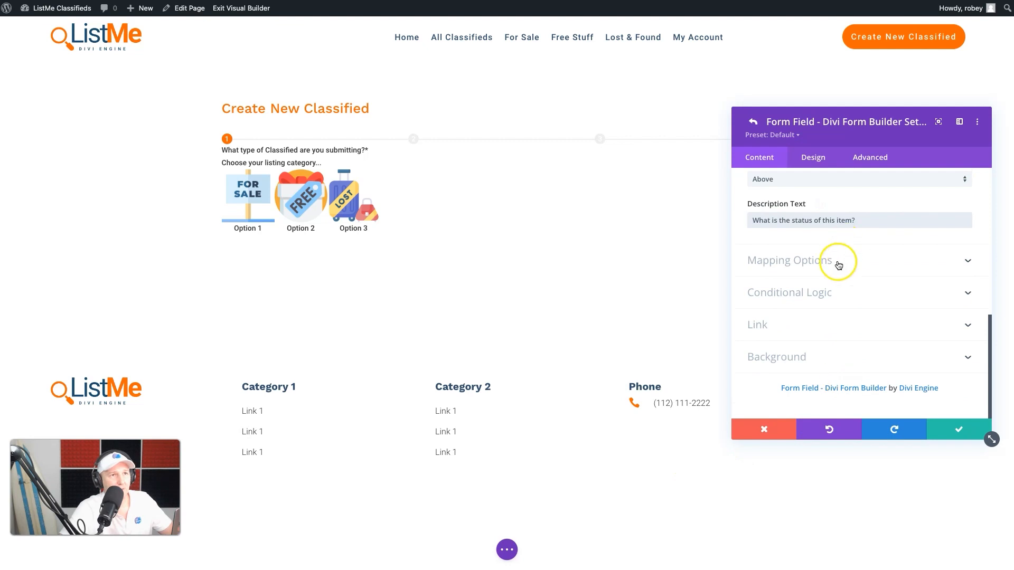
{"action": "left_click", "coordinate": [838, 262]}
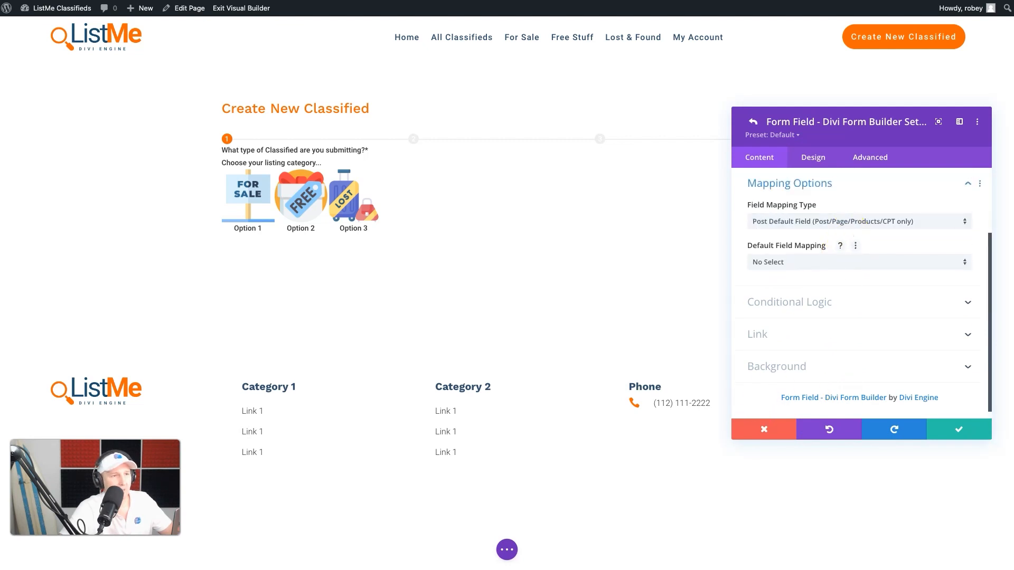
{"action": "left_click", "coordinate": [910, 227]}
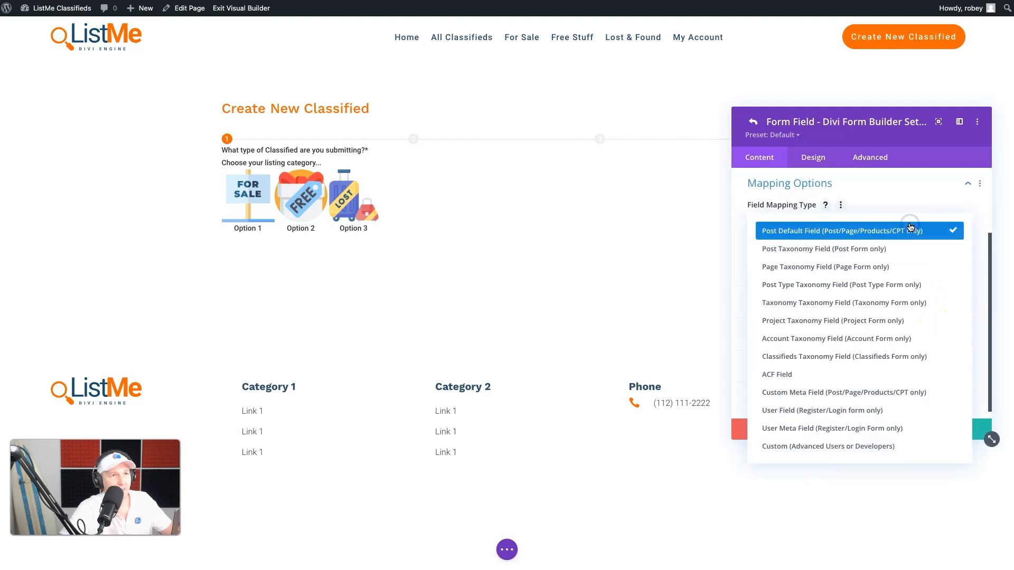
{"action": "left_click", "coordinate": [857, 383]}
{"action": "left_click", "coordinate": [856, 263]}
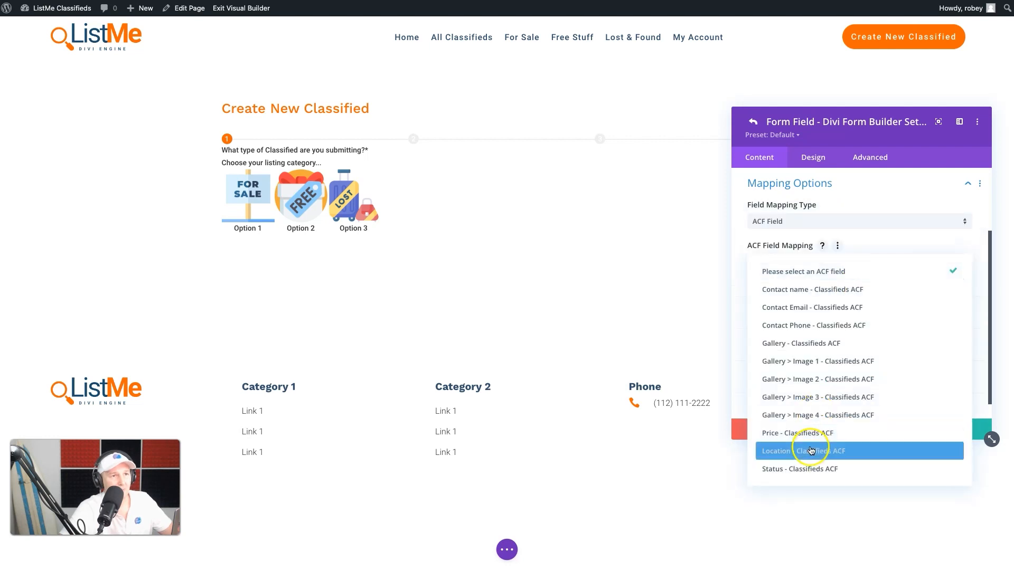
{"action": "left_click", "coordinate": [808, 472]}
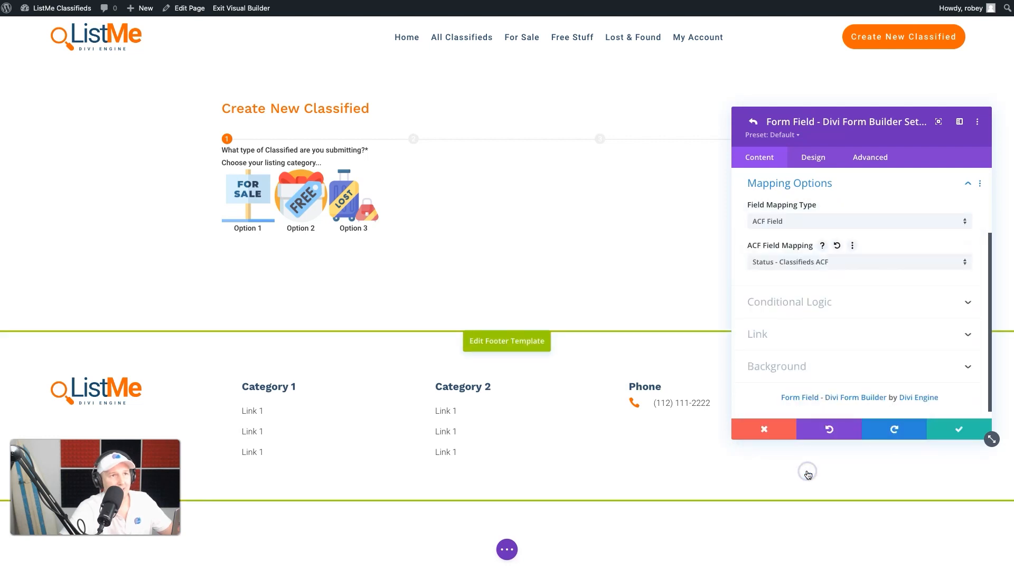
- Enable conditional logic with the rule "What type of Classified are you submitting?" equals for-sale, and save the field
{"action": "left_click", "coordinate": [849, 302]}
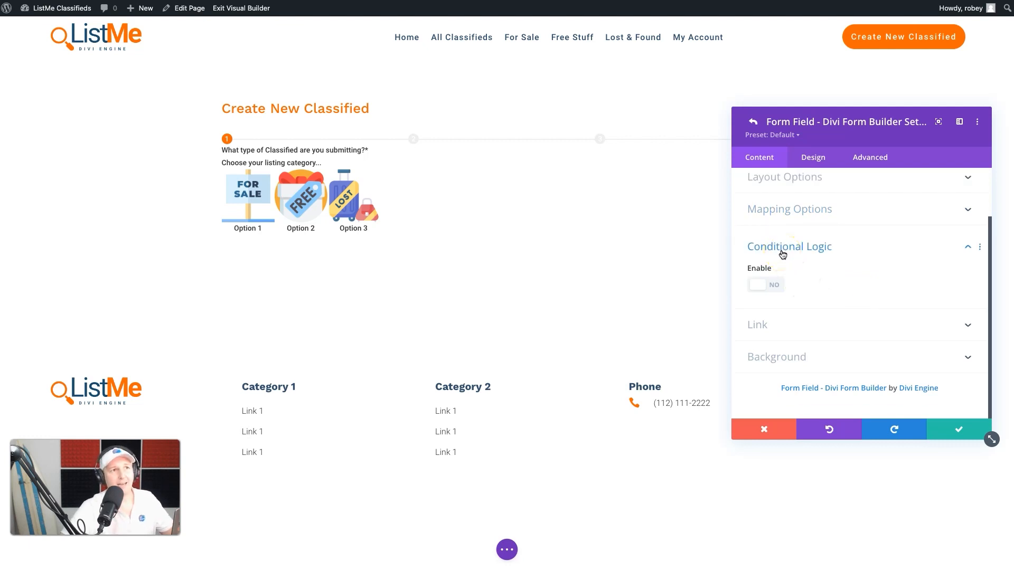
{"action": "left_click", "coordinate": [764, 284]}
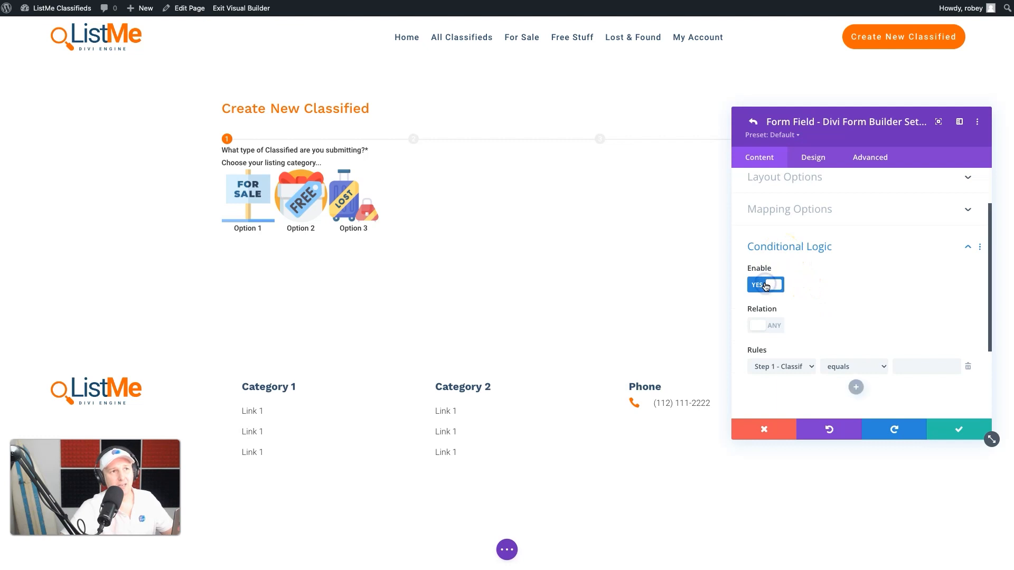
{"action": "left_click", "coordinate": [791, 368]}
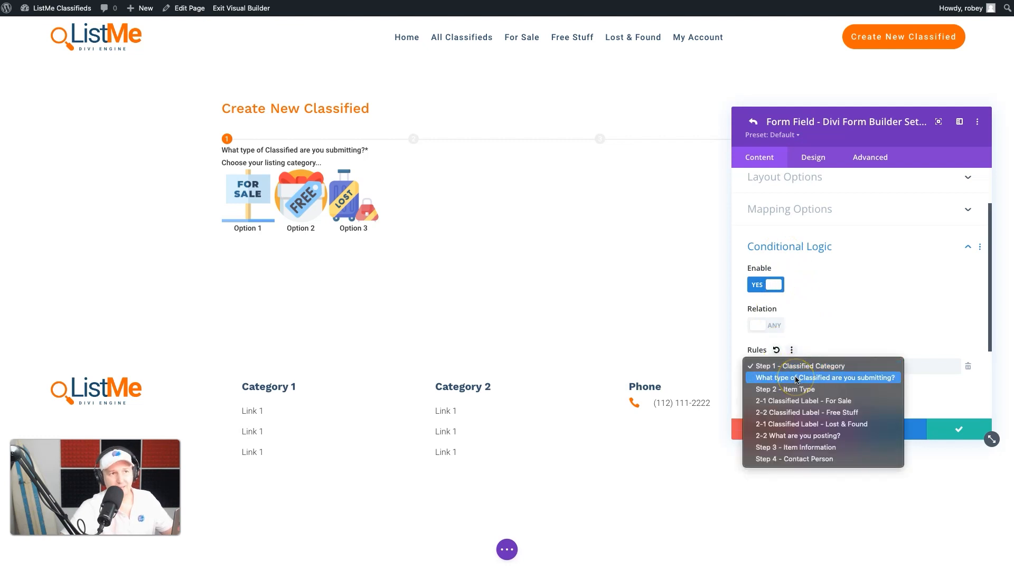
{"action": "left_click", "coordinate": [796, 378]}
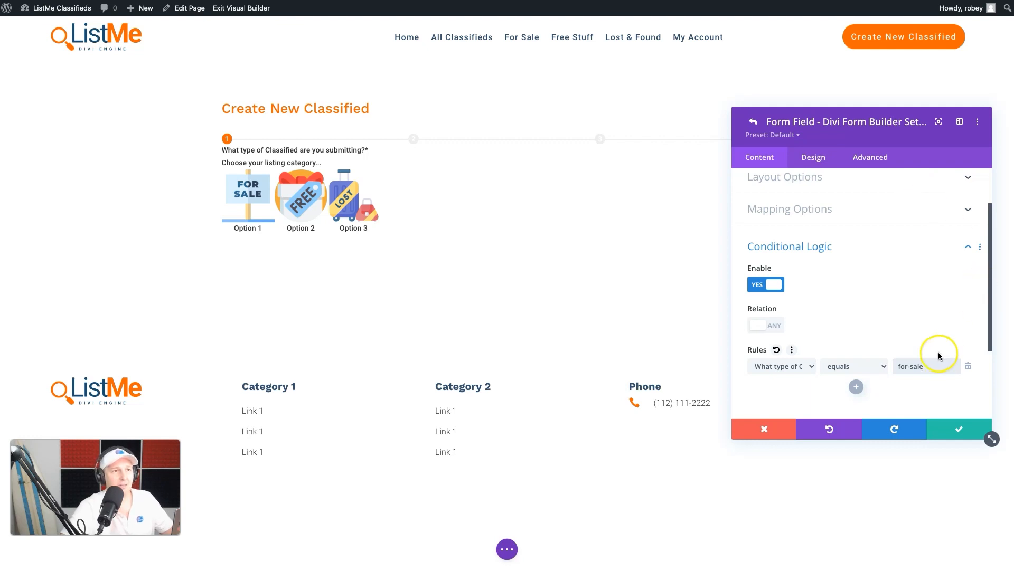
{"action": "scroll", "coordinate": [938, 353], "scroll_direction": "down", "scroll_amount": 2}
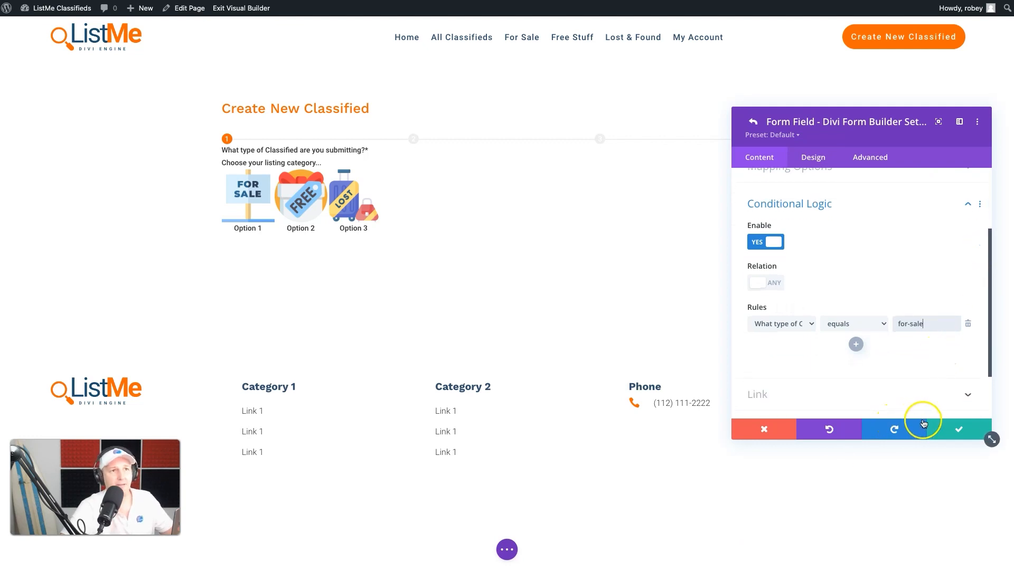
{"action": "left_click", "coordinate": [944, 428]}
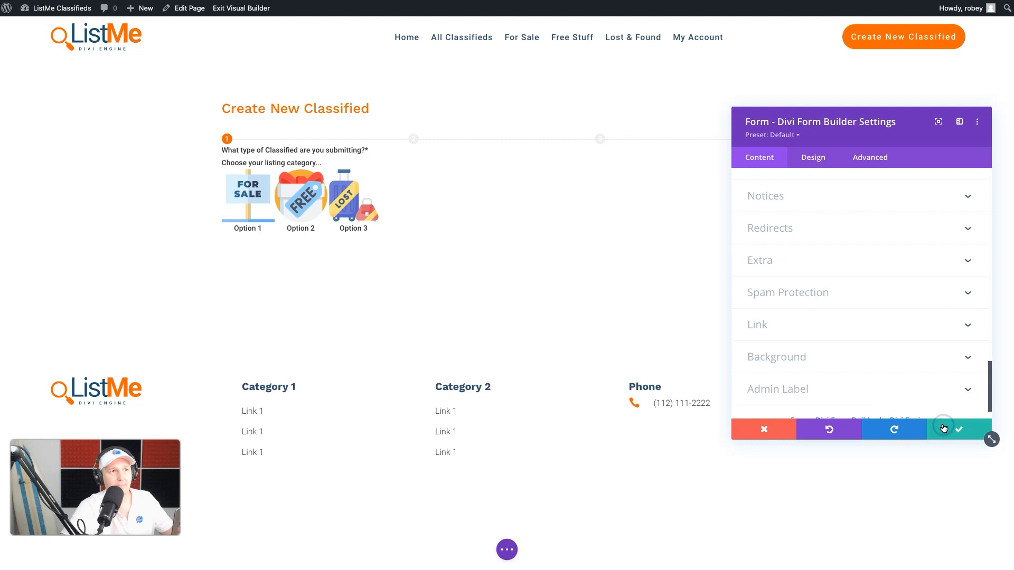
- Move the 2-3 Item Status - For Sale field directly below "2-2 What are you posting?" and duplicate it twice
{"action": "scroll", "coordinate": [840, 339], "scroll_direction": "down", "scroll_amount": 3}
{"action": "left_click_drag", "start_coordinate": [772, 371], "coordinate": [855, 316]}
{"action": "scroll", "coordinate": [855, 316], "scroll_direction": "down", "scroll_amount": 1}
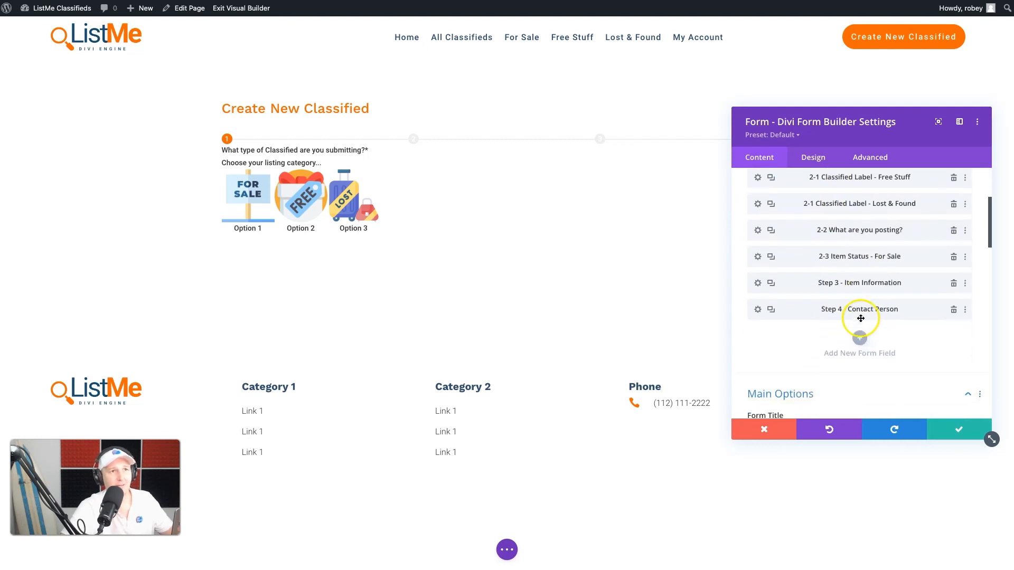
{"action": "left_click", "coordinate": [770, 257]}
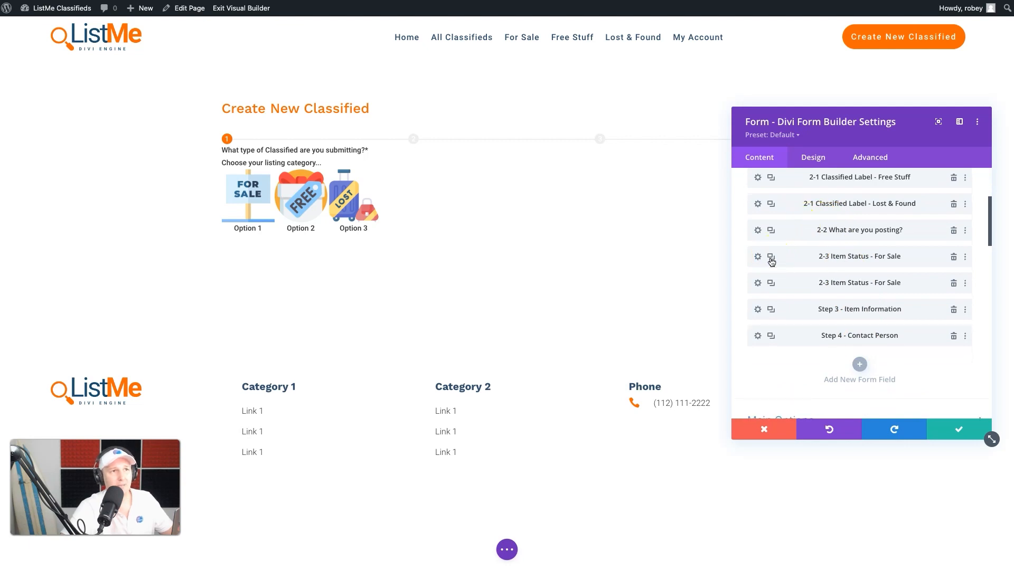
{"action": "left_click", "coordinate": [771, 258]}
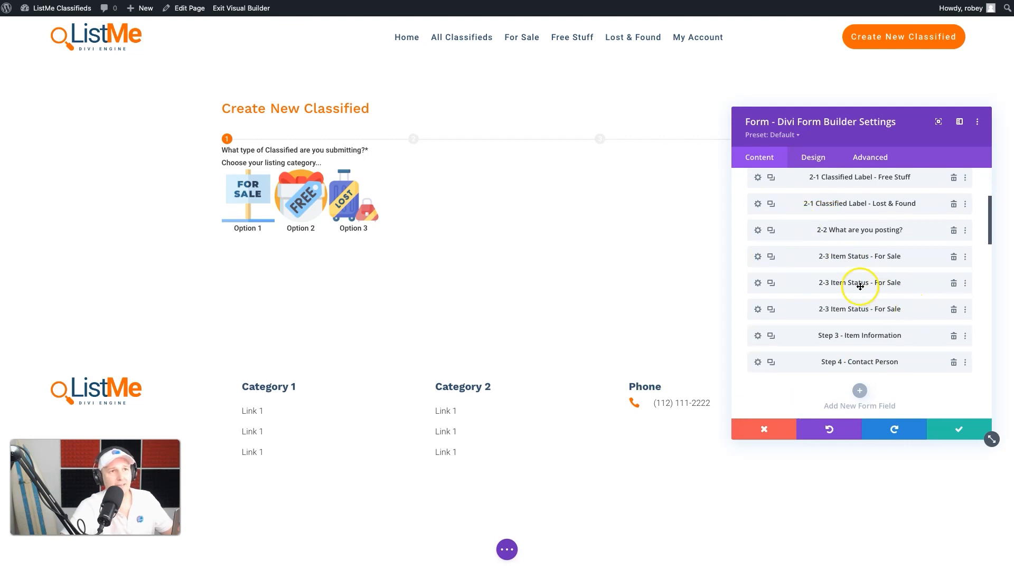
- Change the first copy's field title and admin title to "2-3 Item Status - Free Stuff" and its field ID to item_status_free
{"action": "left_click", "coordinate": [759, 286]}
{"action": "left_click_drag", "start_coordinate": [807, 234], "coordinate": [857, 233]}
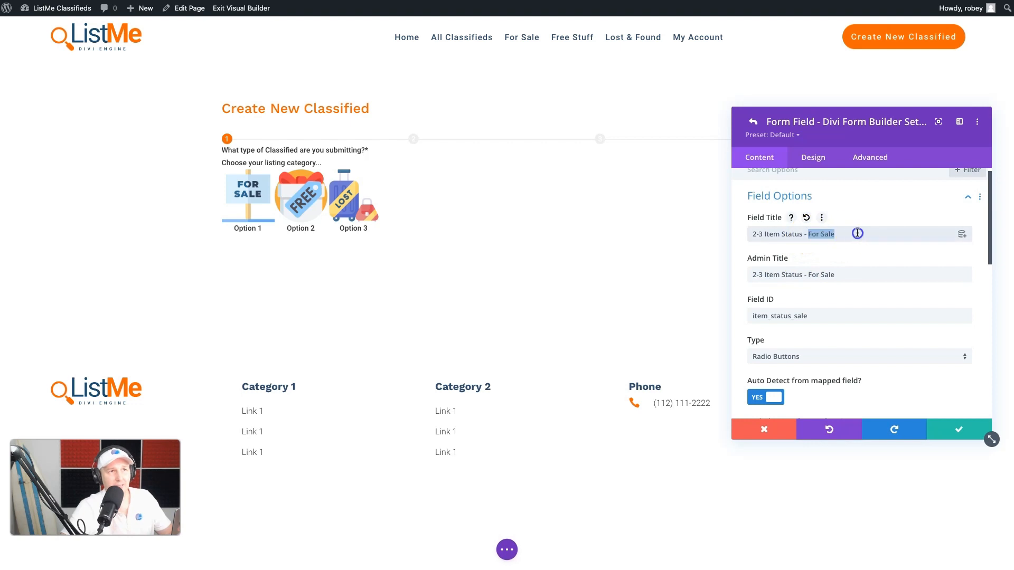
{"action": "left_click_drag", "start_coordinate": [807, 275], "coordinate": [834, 274]}
{"action": "type", "text": "Free Stuff"}
{"action": "double_click", "coordinate": [800, 315]}
{"action": "type", "text": "item_status_free"}
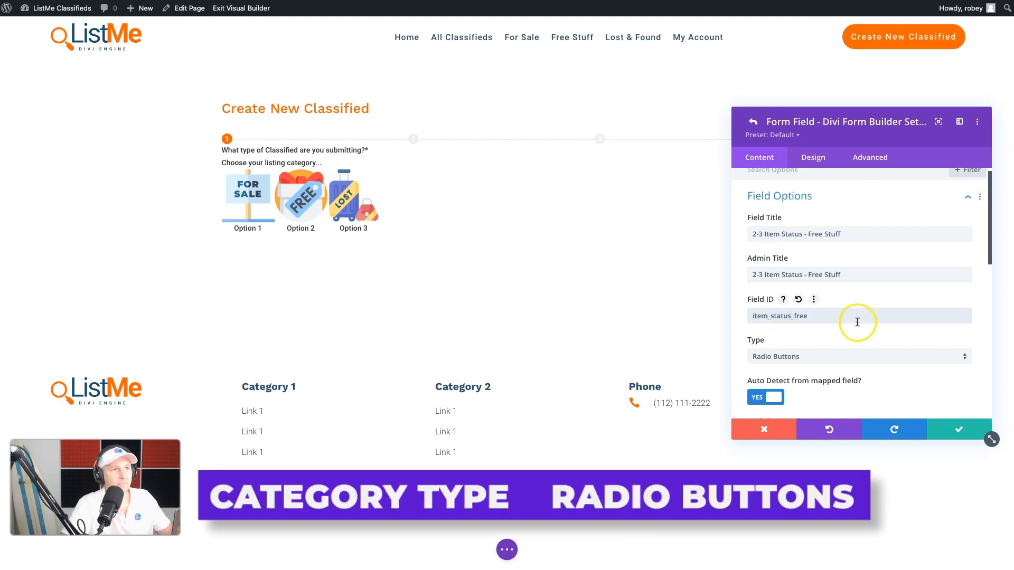
- Set the Free Stuff field's excluded auto-detected options to gone,lost,found,sold,sale and check them against the ACF Status field's choices
{"action": "scroll", "coordinate": [830, 372], "scroll_direction": "down", "scroll_amount": 3}
{"action": "scroll", "coordinate": [829, 373], "scroll_direction": "down", "scroll_amount": 1}
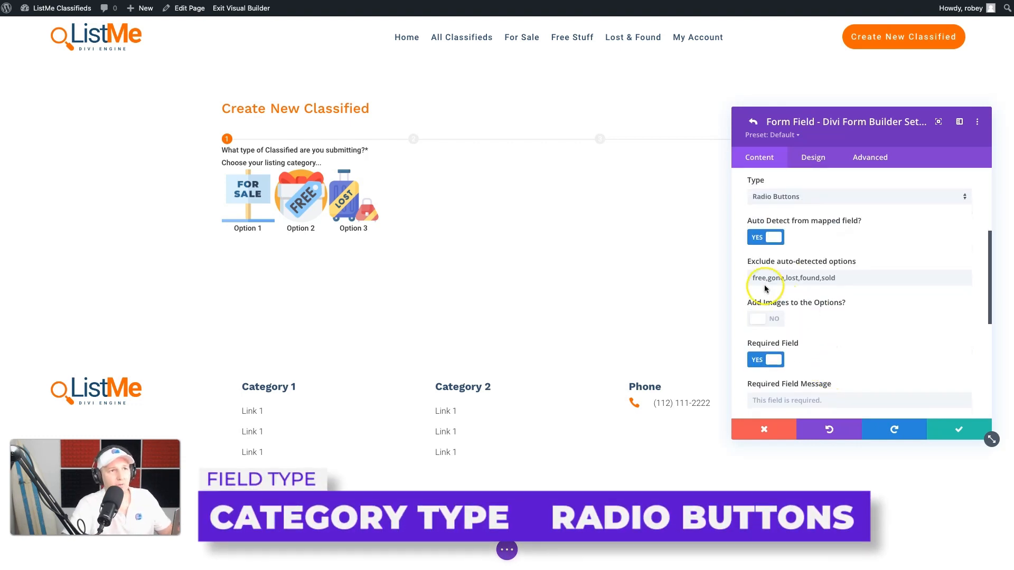
{"action": "left_click_drag", "start_coordinate": [766, 277], "coordinate": [739, 280]}
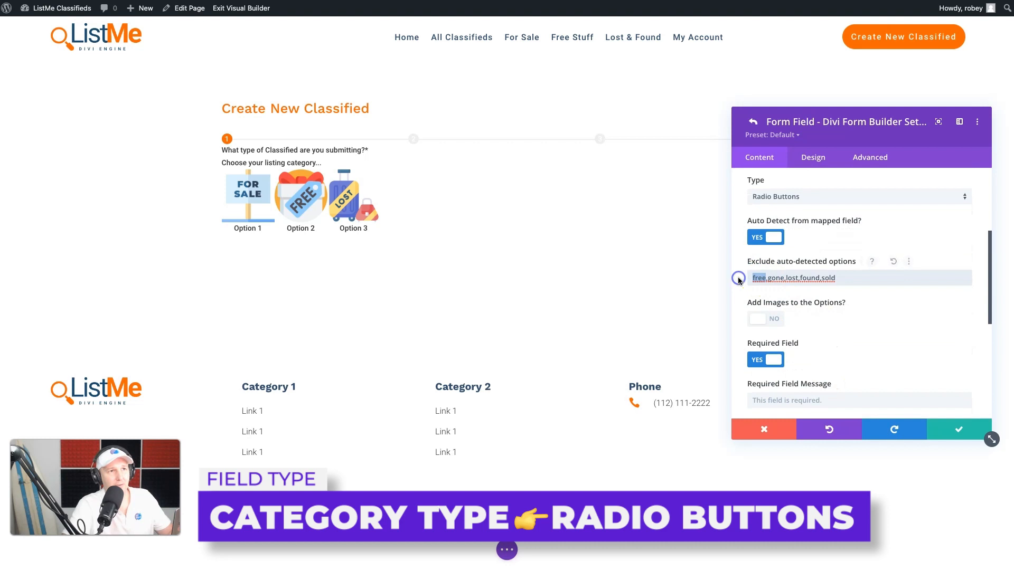
{"action": "key", "text": "BackSpace"}
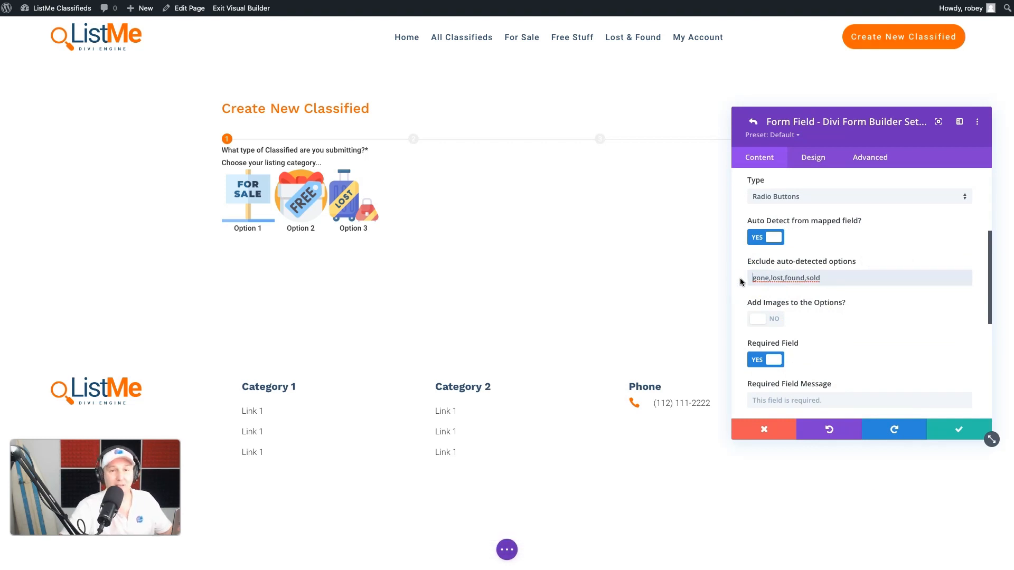
{"action": "left_click", "coordinate": [840, 278]}
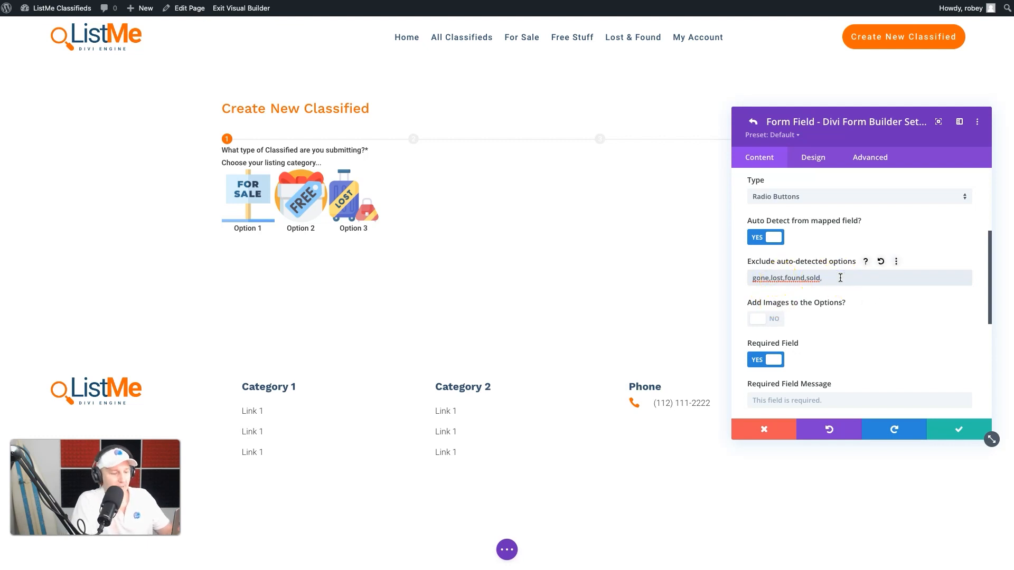
{"action": "type", "text": ",sale"}
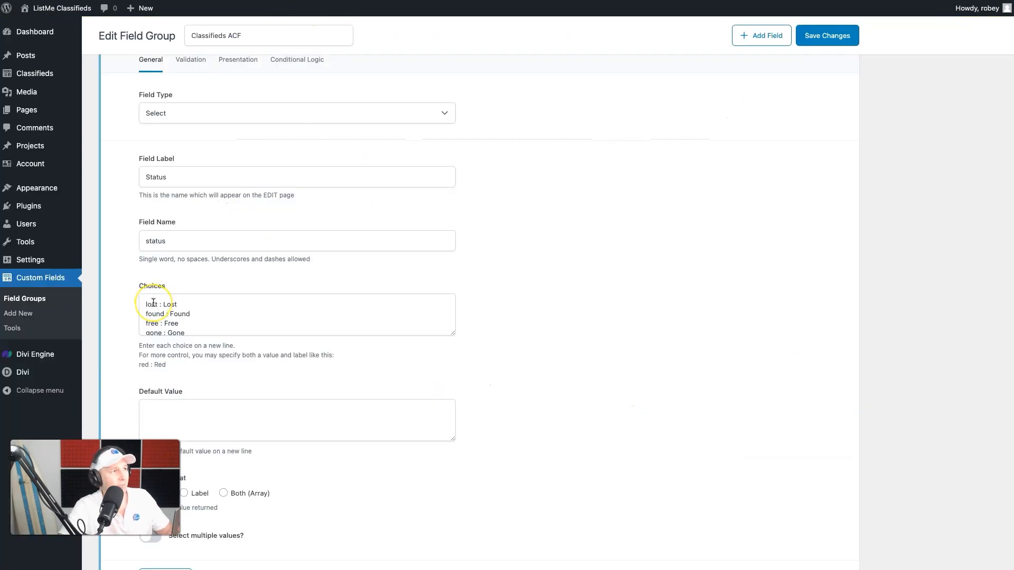
{"action": "scroll", "coordinate": [154, 303], "scroll_direction": "down", "scroll_amount": 1}
{"action": "scroll", "coordinate": [158, 319], "scroll_direction": "up", "scroll_amount": 1}
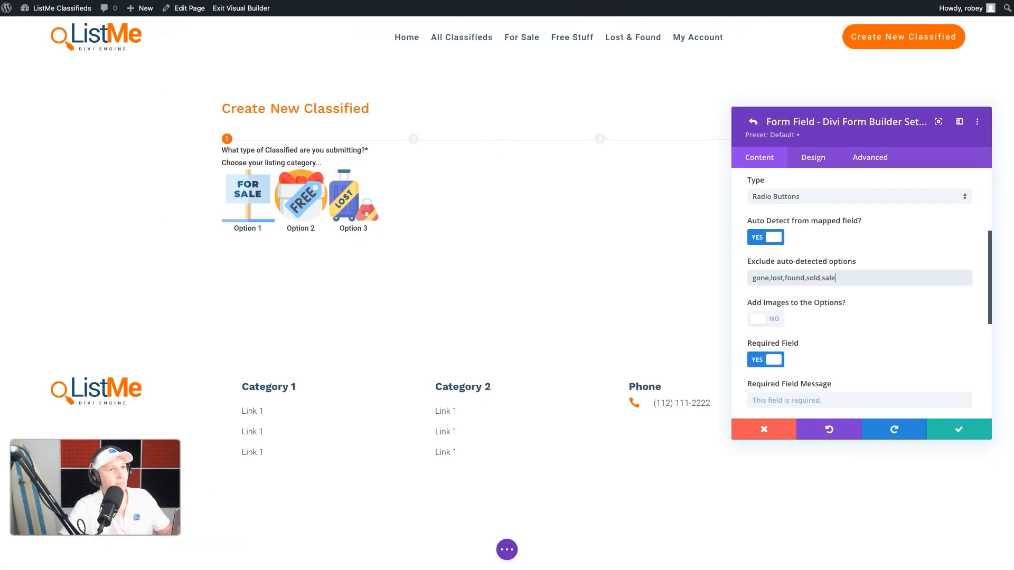
- Review the Free Stuff status field's mapping options and save the field, returning to the form's field list
{"action": "scroll", "coordinate": [786, 333], "scroll_direction": "down", "scroll_amount": 5}
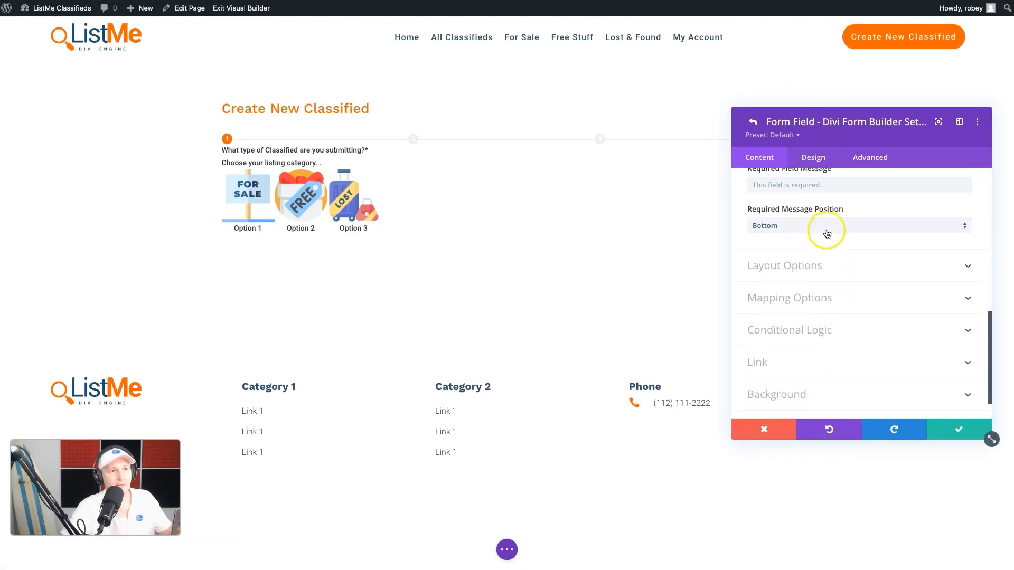
{"action": "left_click", "coordinate": [858, 295]}
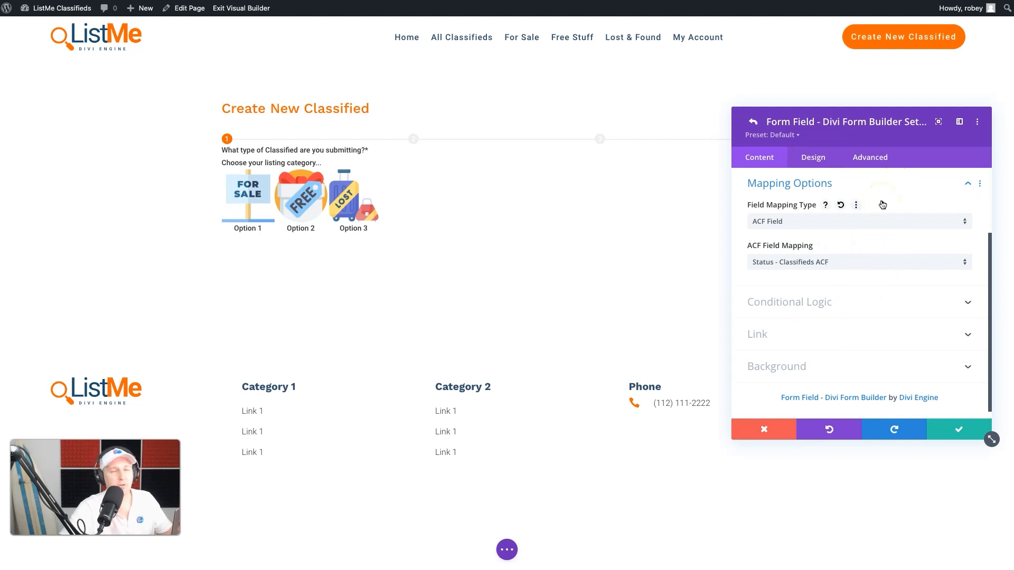
{"action": "left_click", "coordinate": [959, 431]}
{"action": "scroll", "coordinate": [894, 311], "scroll_direction": "up", "scroll_amount": 10}
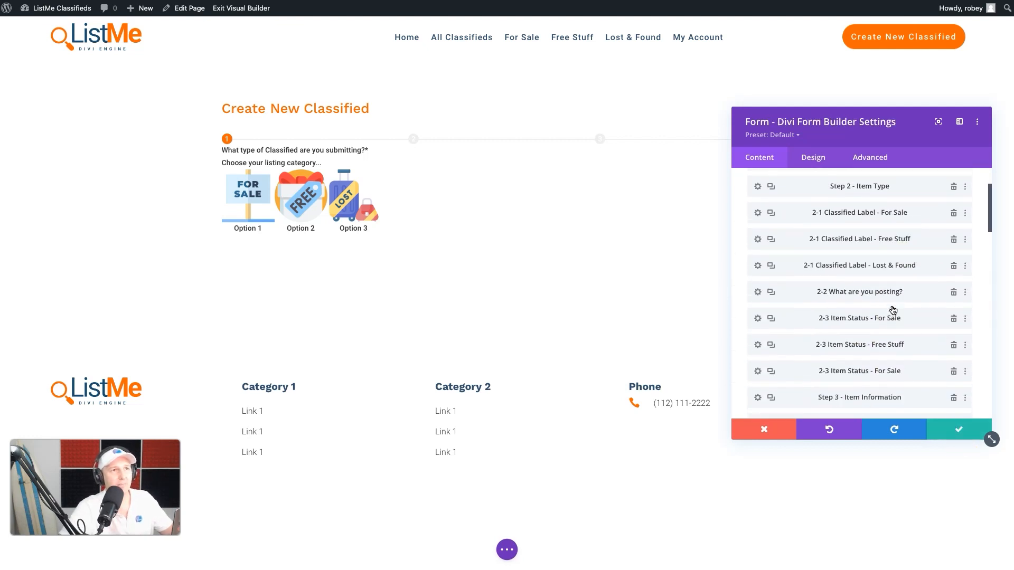
{"action": "left_click", "coordinate": [760, 281]}
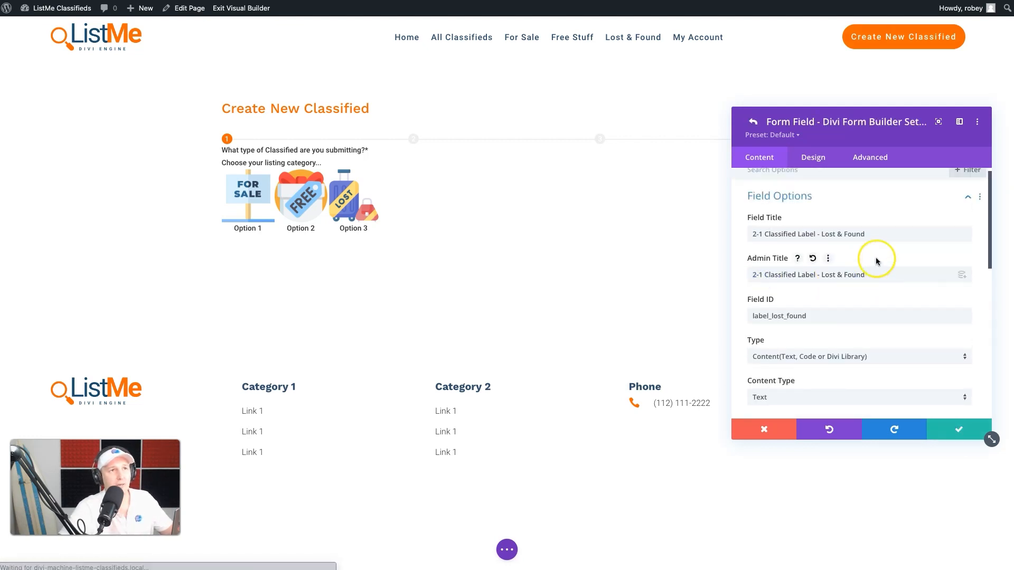
{"action": "left_click", "coordinate": [753, 117]}
{"action": "scroll", "coordinate": [856, 346], "scroll_direction": "down", "scroll_amount": 2}
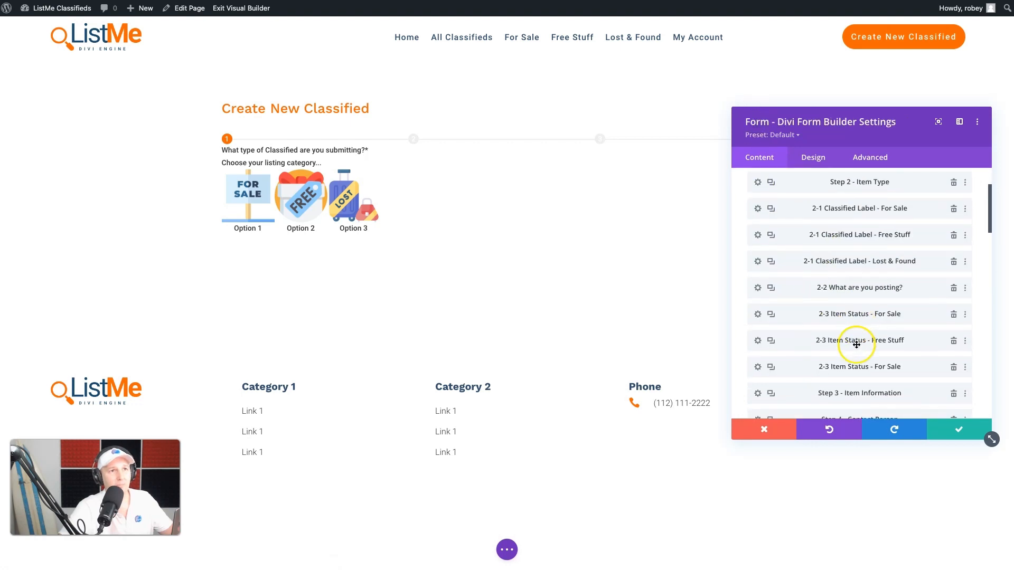
- Change the field title of the second 2-3 Item Status - For Sale copy to "2-3 Item Status - Lost & Found"
{"action": "left_click", "coordinate": [856, 346]}
{"action": "left_click", "coordinate": [854, 231]}
{"action": "key", "text": "BackSpace"}
{"action": "key", "text": "BackSpace"}
{"action": "key", "text": "BackSpace"}
{"action": "key", "text": "BackSpace"}
{"action": "key", "text": "BackSpace"}
{"action": "key", "text": "BackSpace"}
{"action": "key", "text": "BackSpace"}
{"action": "key", "text": "BackSpace"}
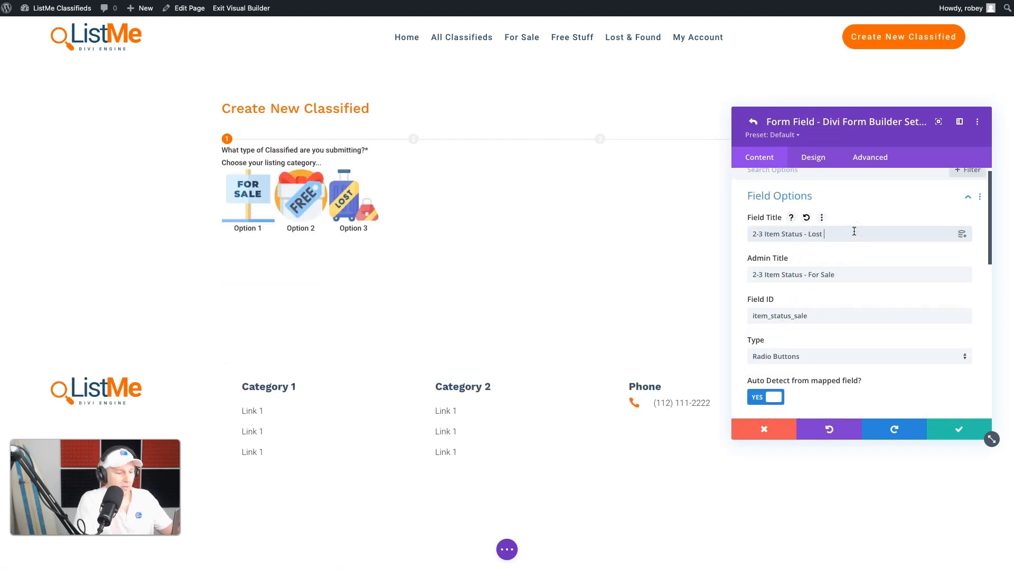
{"action": "type", "text": "Lost & Found"}
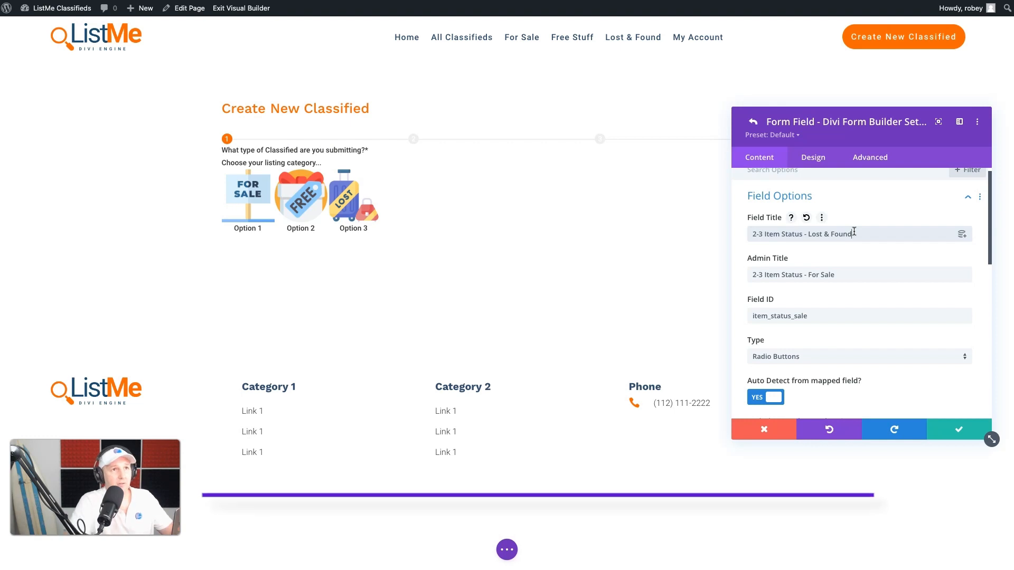
- Set the same field's admin title to "2-3 Item Status - Lost & Found" and its field ID to item_status_lost
{"action": "left_click_drag", "start_coordinate": [867, 238], "coordinate": [808, 236]}
{"action": "key", "text": "super+c"}
{"action": "left_click_drag", "start_coordinate": [809, 275], "coordinate": [857, 275]}
{"action": "key", "text": "super+v"}
{"action": "double_click", "coordinate": [802, 317]}
{"action": "left_click", "coordinate": [802, 317]}
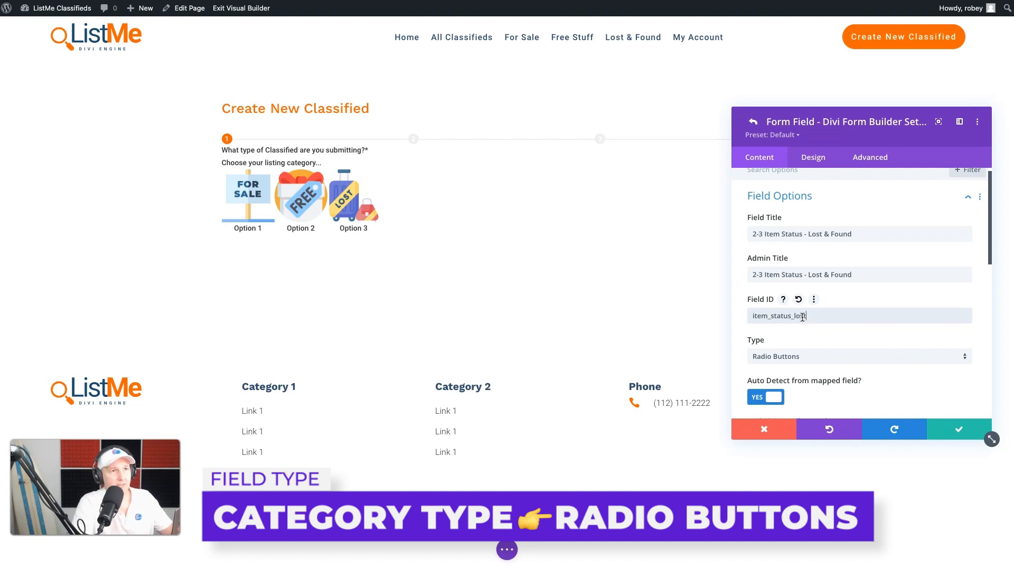
- Set the Lost & Found status field's excluded auto-detected options to free,gone,sale,sold
{"action": "scroll", "coordinate": [802, 316], "scroll_direction": "down", "scroll_amount": 5}
{"action": "left_click", "coordinate": [787, 256]}
{"action": "scroll", "coordinate": [805, 245], "scroll_direction": "up", "scroll_amount": 3}
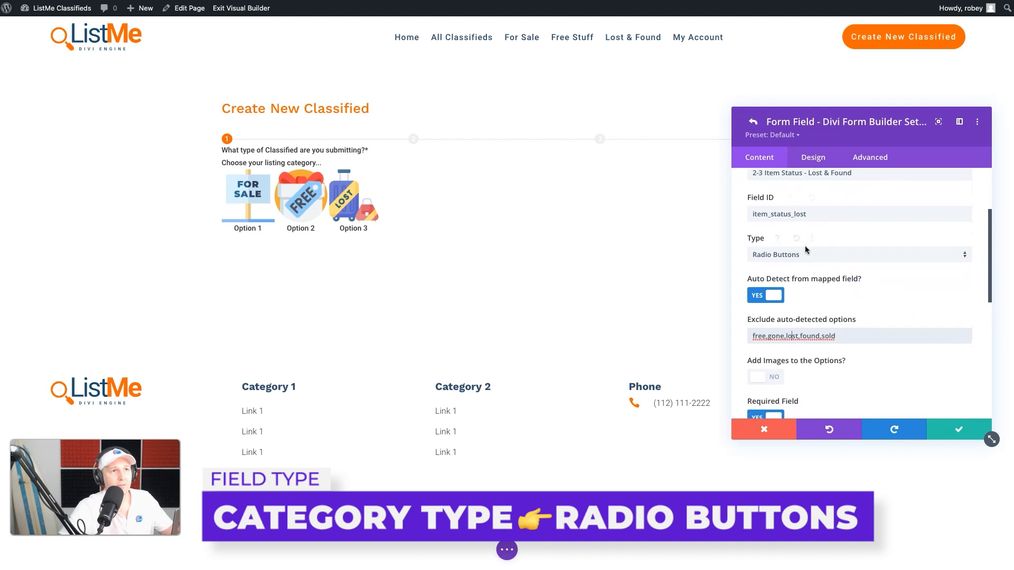
{"action": "scroll", "coordinate": [804, 246], "scroll_direction": "down", "scroll_amount": 1}
{"action": "left_click", "coordinate": [786, 313]}
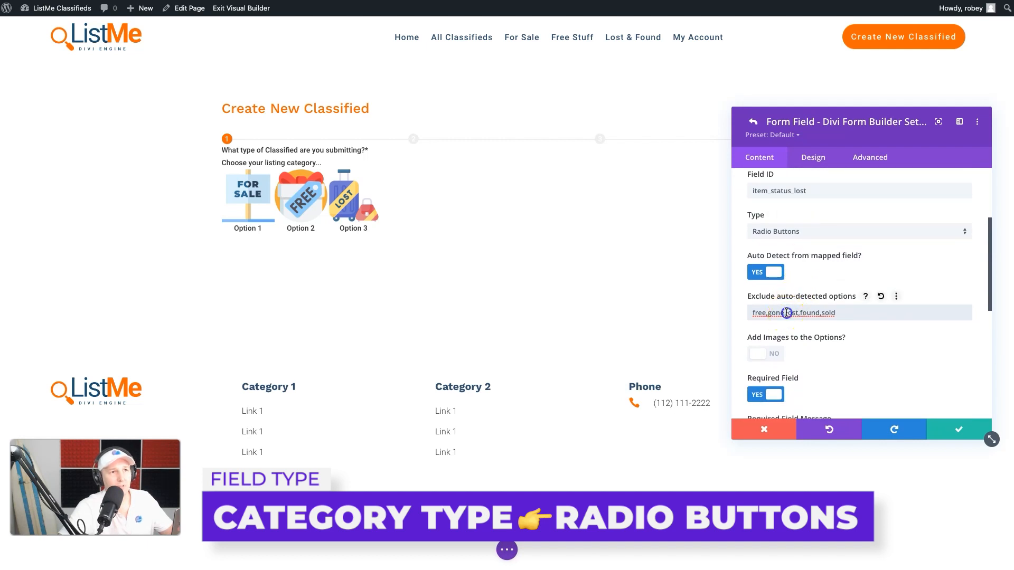
{"action": "double_click", "coordinate": [790, 313]}
{"action": "key", "text": "BackSpace"}
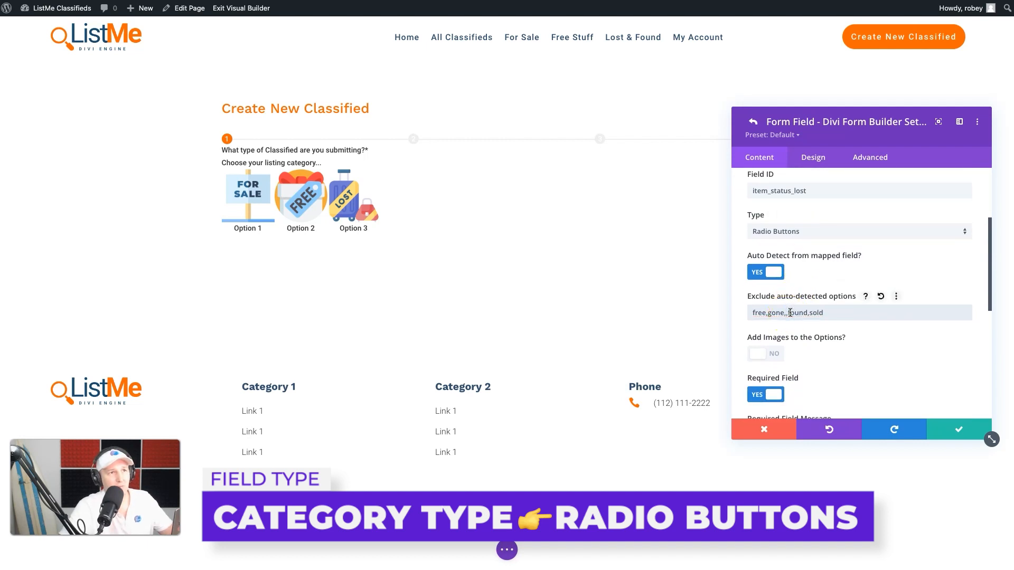
{"action": "key", "text": "BackSpace"}
{"action": "double_click", "coordinate": [798, 294]}
{"action": "key", "text": "BackSpace"}
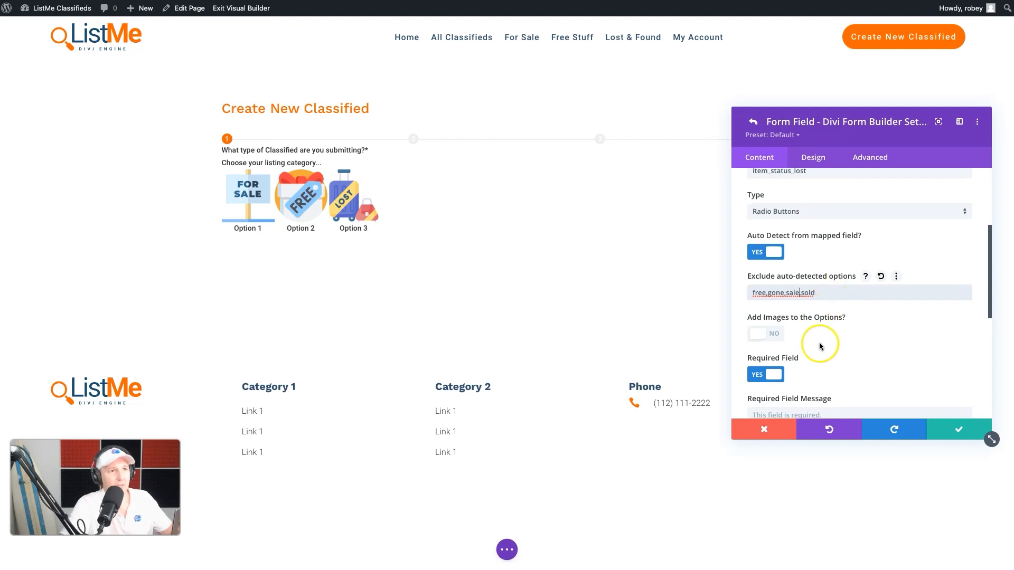
- Save the Lost & Found status field and close the form module's settings with the changes kept
{"action": "scroll", "coordinate": [822, 344], "scroll_direction": "down", "scroll_amount": 5}
{"action": "left_click", "coordinate": [952, 434]}
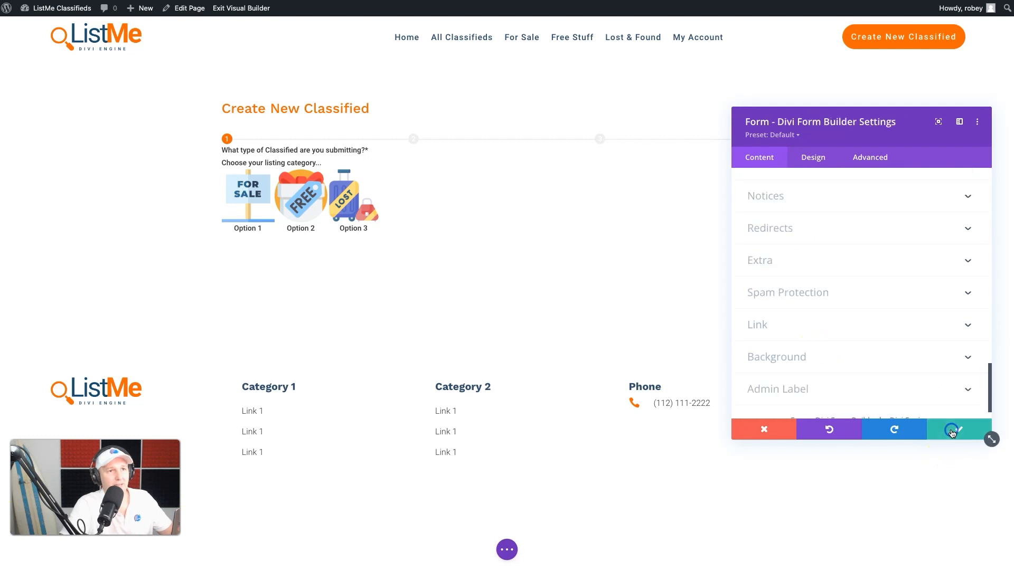
{"action": "left_click", "coordinate": [952, 433]}
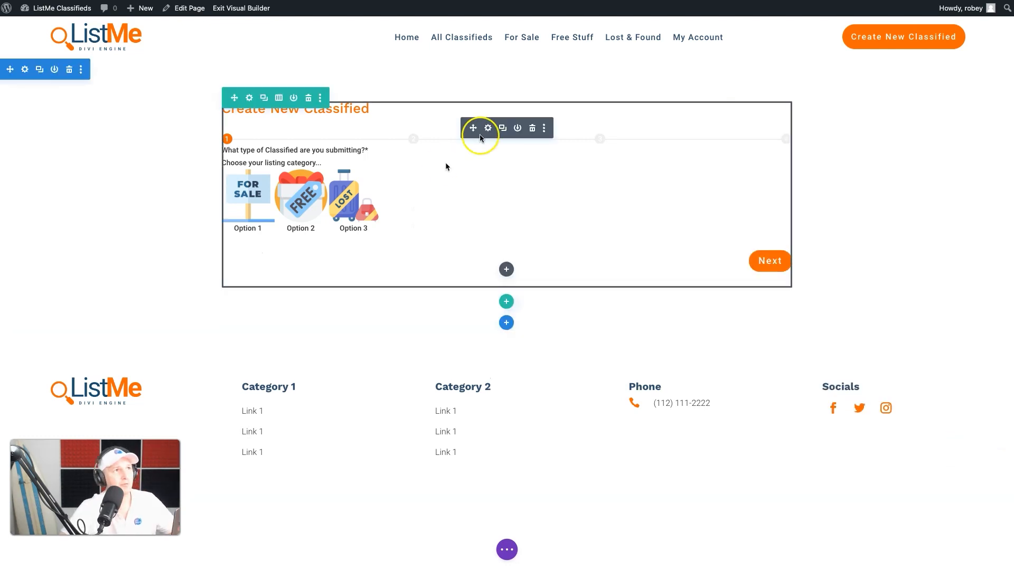
- Set the conditional logic rule value of the 2-3 Item Status - Free Stuff field to free-stuff and save the field
{"action": "left_click", "coordinate": [488, 128]}
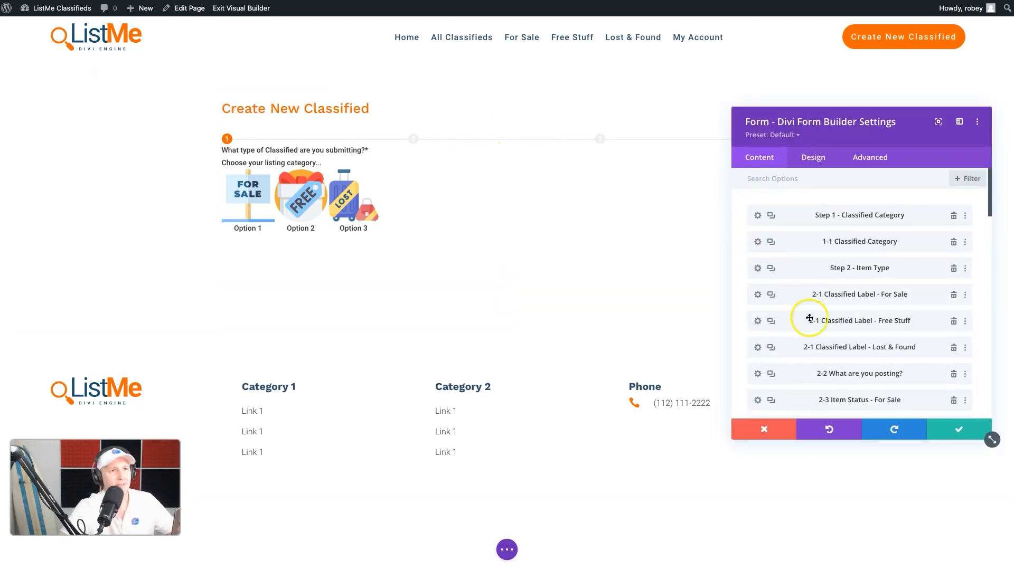
{"action": "scroll", "coordinate": [808, 321], "scroll_direction": "down", "scroll_amount": 3}
{"action": "scroll", "coordinate": [813, 323], "scroll_direction": "down", "scroll_amount": 3}
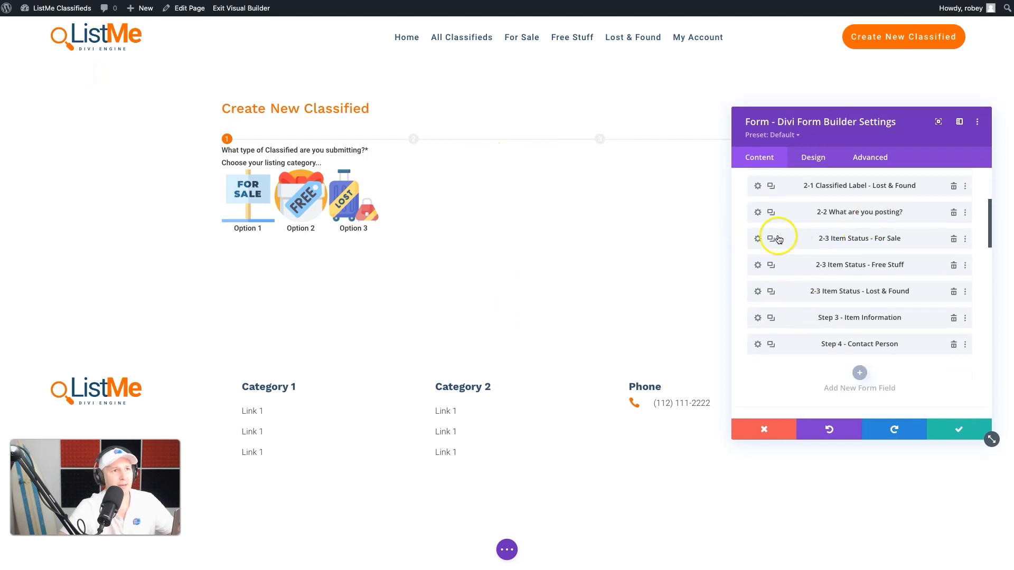
{"action": "left_click", "coordinate": [756, 267]}
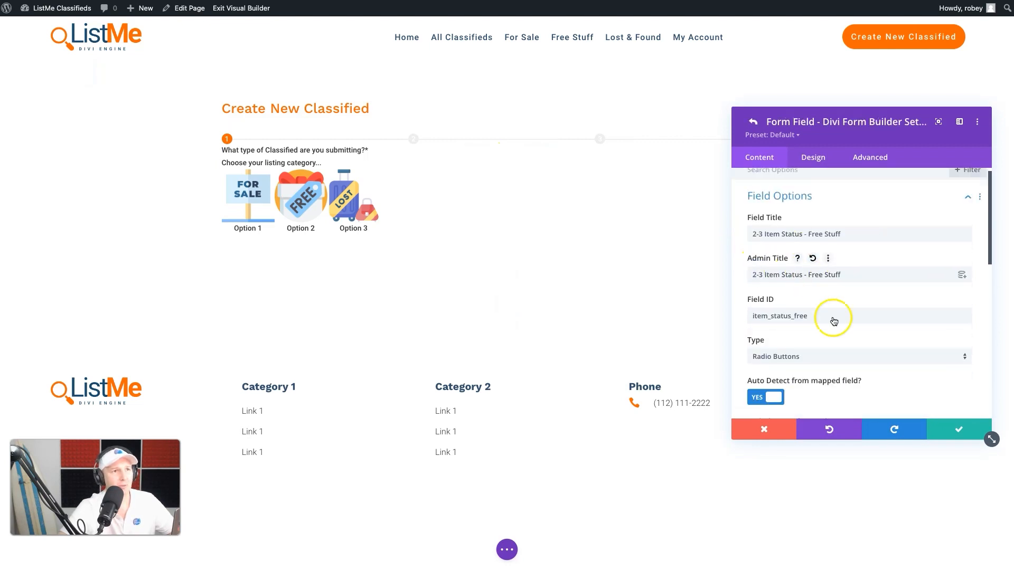
{"action": "scroll", "coordinate": [848, 344], "scroll_direction": "down", "scroll_amount": 5}
{"action": "scroll", "coordinate": [847, 345], "scroll_direction": "down", "scroll_amount": 4}
{"action": "left_click", "coordinate": [824, 306]}
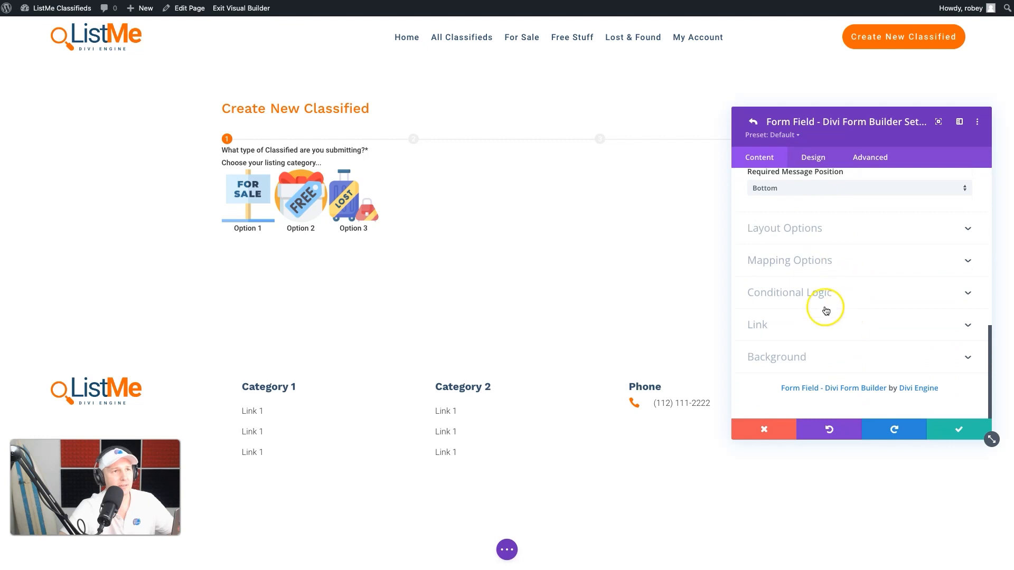
{"action": "triple_click", "coordinate": [909, 303]}
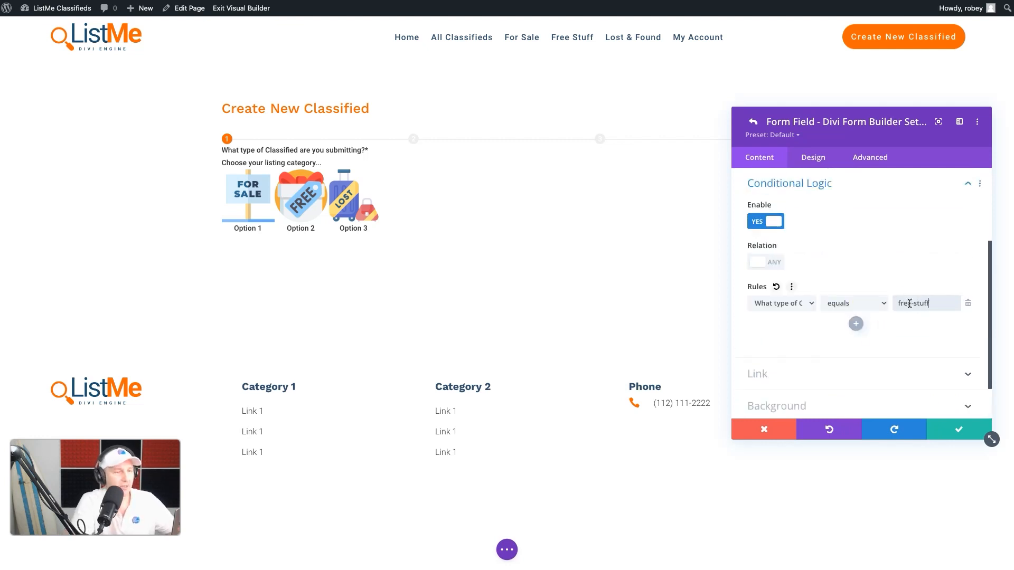
{"action": "left_click", "coordinate": [960, 429]}
- Shorten the For Sale status field's field title to "Item Status", keeping its admin title, and save the field
{"action": "scroll", "coordinate": [784, 220], "scroll_direction": "down", "scroll_amount": 5}
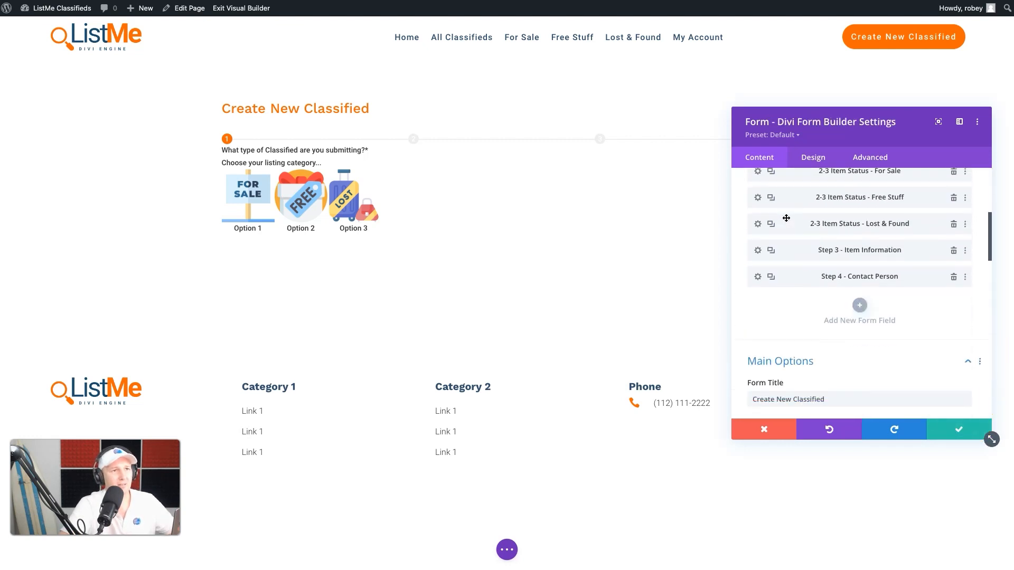
{"action": "scroll", "coordinate": [786, 218], "scroll_direction": "up", "scroll_amount": 1}
{"action": "scroll", "coordinate": [785, 216], "scroll_direction": "up", "scroll_amount": 1}
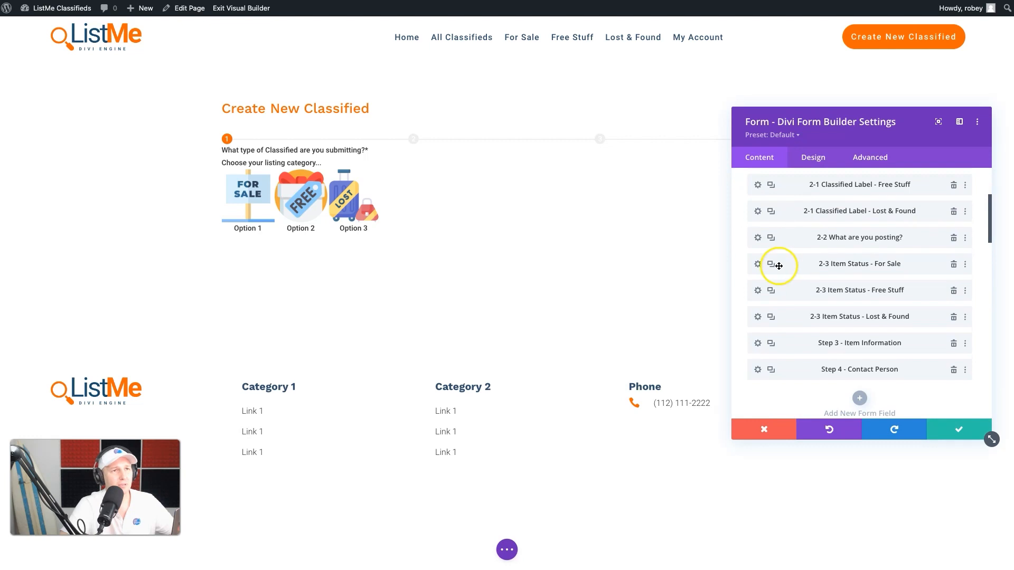
{"action": "left_click", "coordinate": [758, 264]}
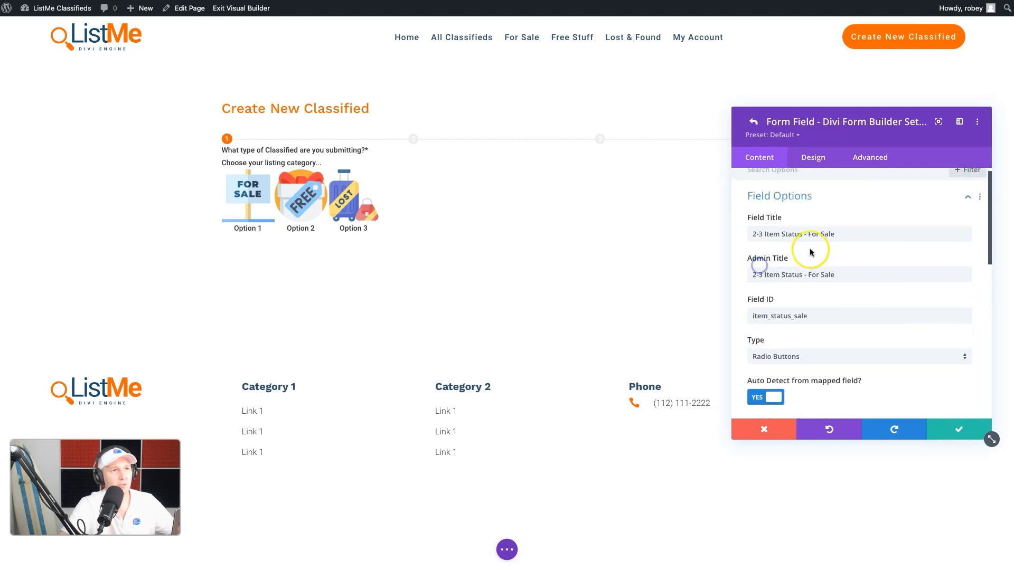
{"action": "left_click", "coordinate": [765, 235]}
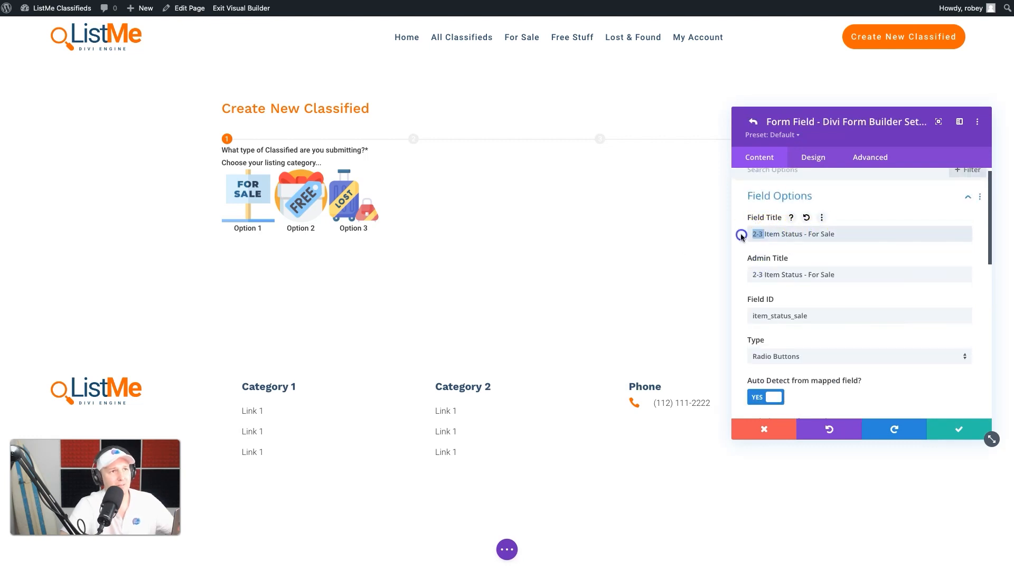
{"action": "key", "text": "BackSpace"}
{"action": "left_click_drag", "start_coordinate": [790, 235], "coordinate": [860, 236]}
{"action": "key", "text": "BackSpace"}
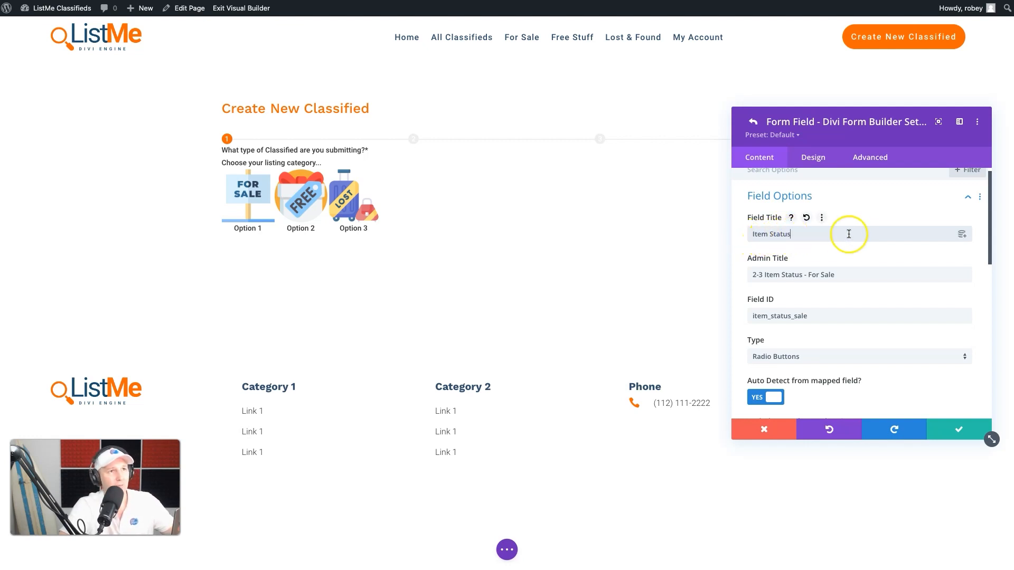
{"action": "left_click", "coordinate": [944, 426]}
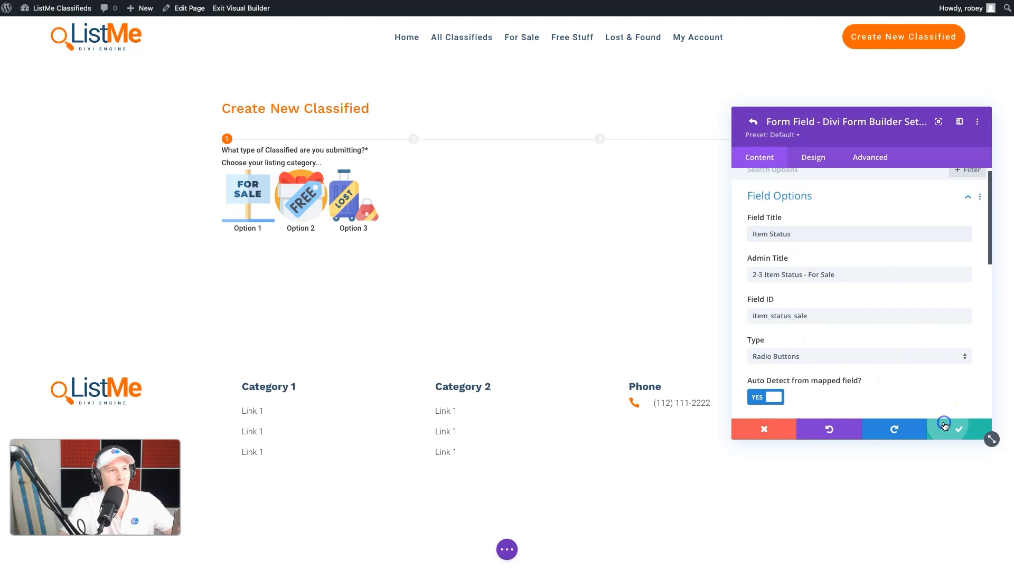
- Shorten the Free Stuff status field's field title to "Item Status", check its conditional logic rule, and save the field
{"action": "scroll", "coordinate": [794, 317], "scroll_direction": "down", "scroll_amount": 3}
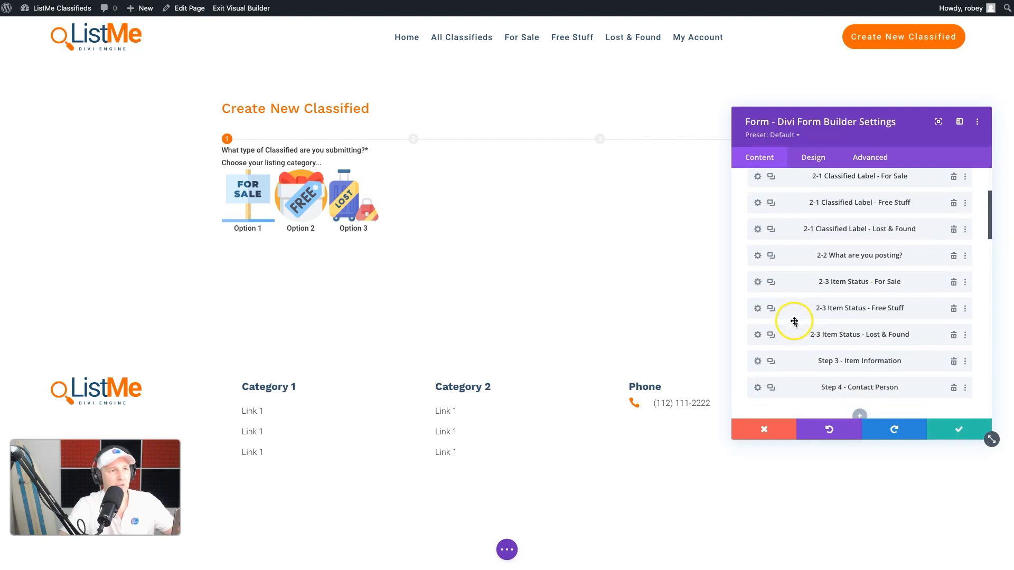
{"action": "left_click", "coordinate": [757, 308]}
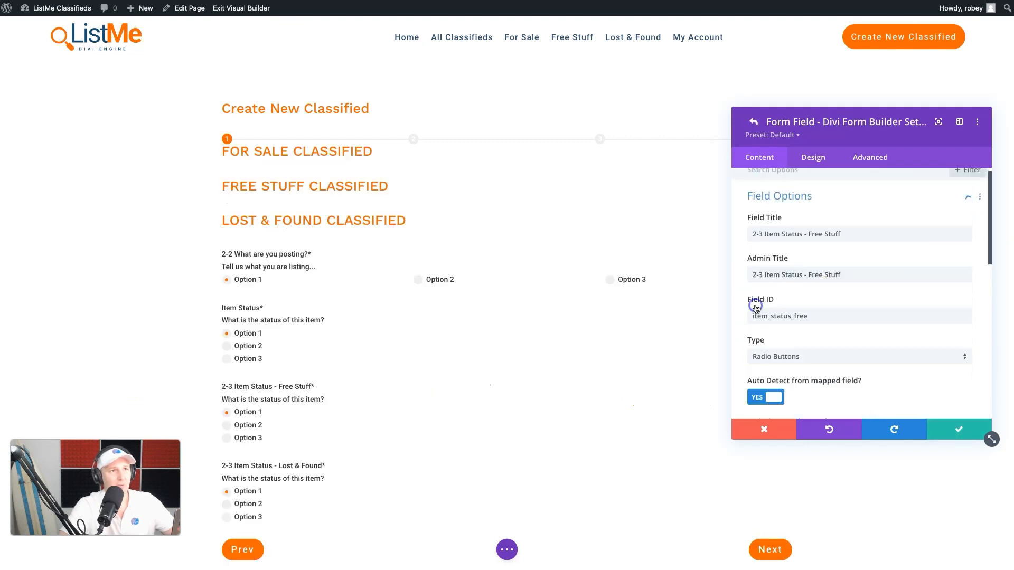
{"action": "left_click_drag", "start_coordinate": [802, 234], "coordinate": [897, 234]}
{"action": "key", "text": "BackSpace"}
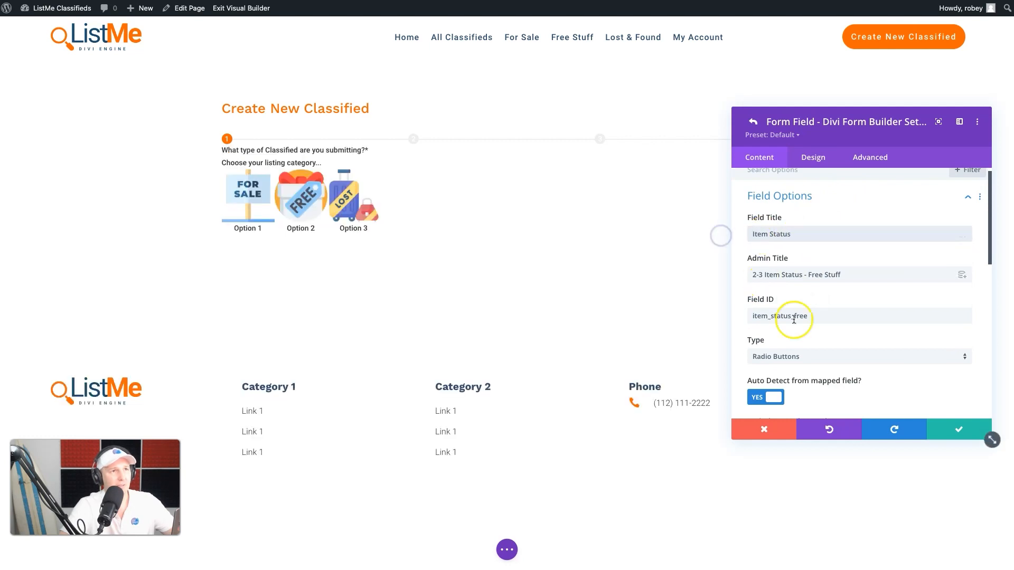
{"action": "scroll", "coordinate": [804, 347], "scroll_direction": "down", "scroll_amount": 10}
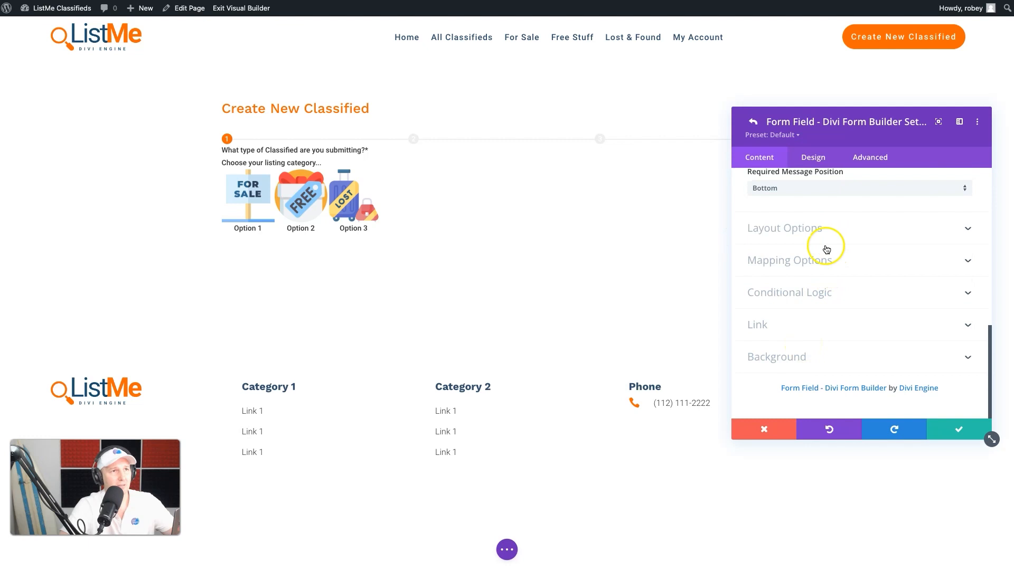
{"action": "left_click", "coordinate": [803, 292]}
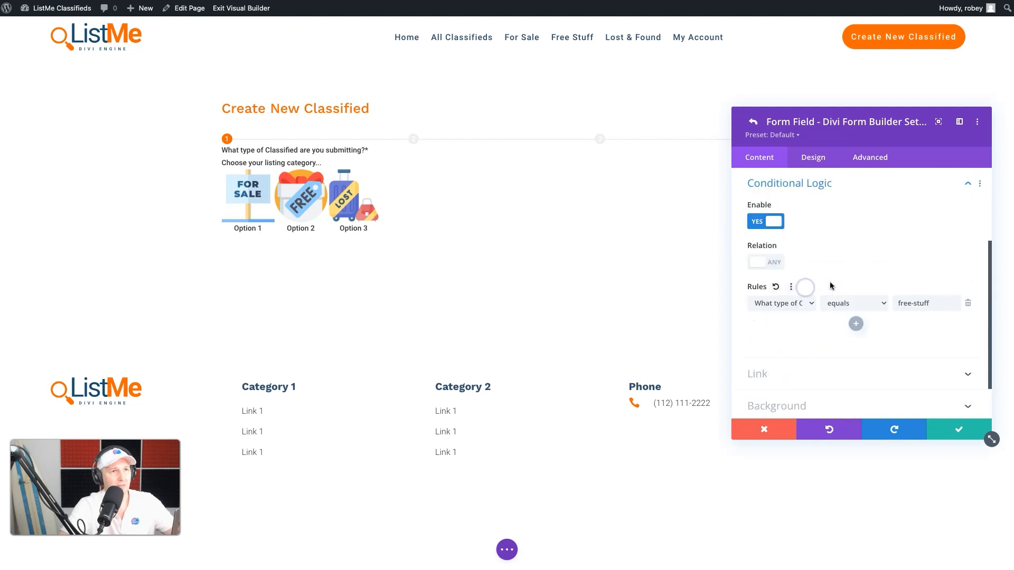
{"action": "left_click", "coordinate": [940, 429]}
- Shorten the Lost & Found status field's field title to "Item Status", keeping its admin title
{"action": "scroll", "coordinate": [945, 260], "scroll_direction": "up", "scroll_amount": 10}
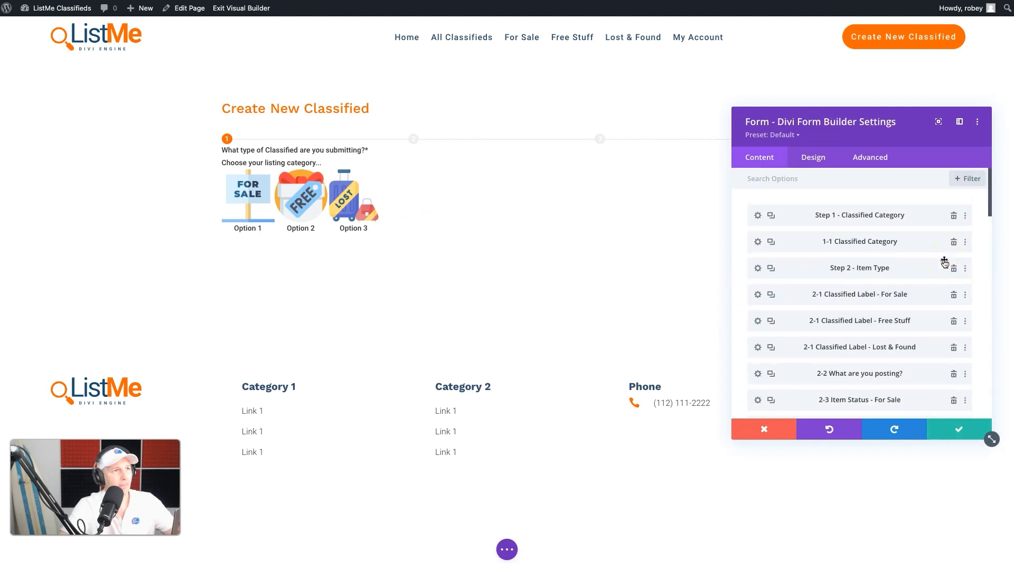
{"action": "scroll", "coordinate": [905, 294], "scroll_direction": "down", "scroll_amount": 3}
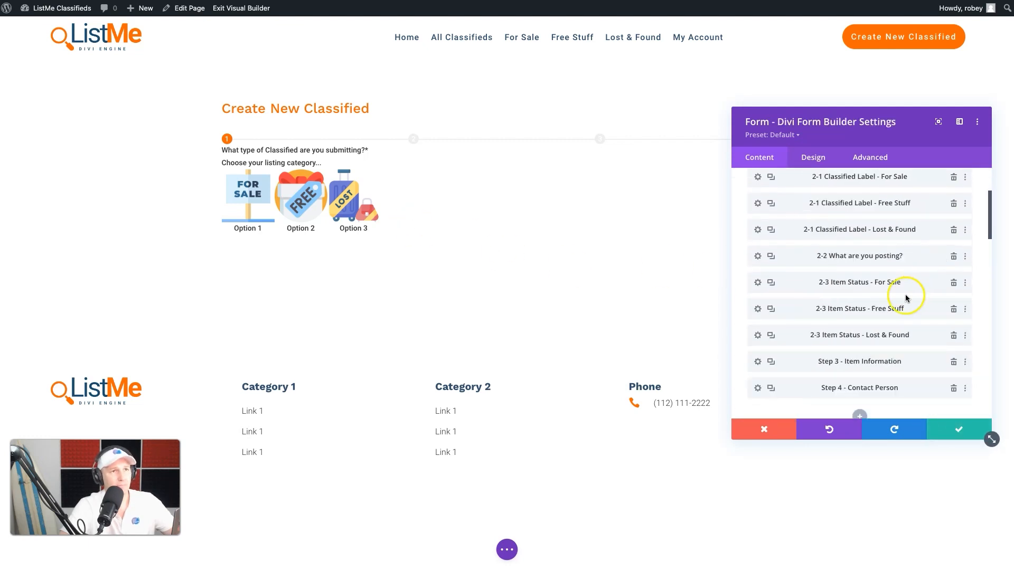
{"action": "left_click", "coordinate": [758, 335]}
{"action": "left_click_drag", "start_coordinate": [764, 234], "coordinate": [746, 235]}
{"action": "key", "text": "BackSpace"}
{"action": "left_click_drag", "start_coordinate": [859, 235], "coordinate": [791, 236]}
{"action": "key", "text": "BackSpace"}
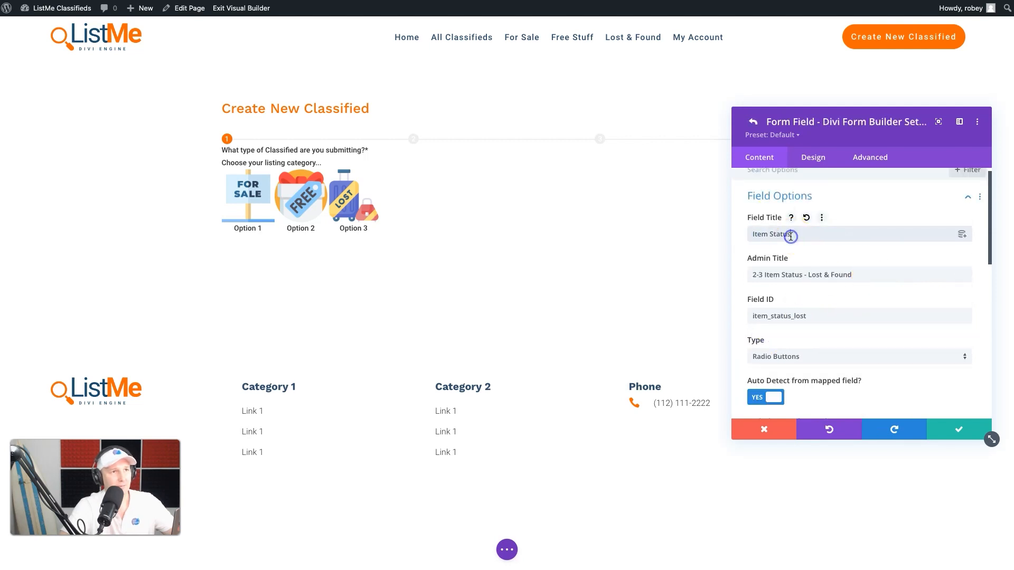
- Set the Lost & Found status field's conditional logic rule value to the Lost and Found category's slug and save the field
{"action": "scroll", "coordinate": [805, 328], "scroll_direction": "down", "scroll_amount": 10}
{"action": "left_click", "coordinate": [805, 292]}
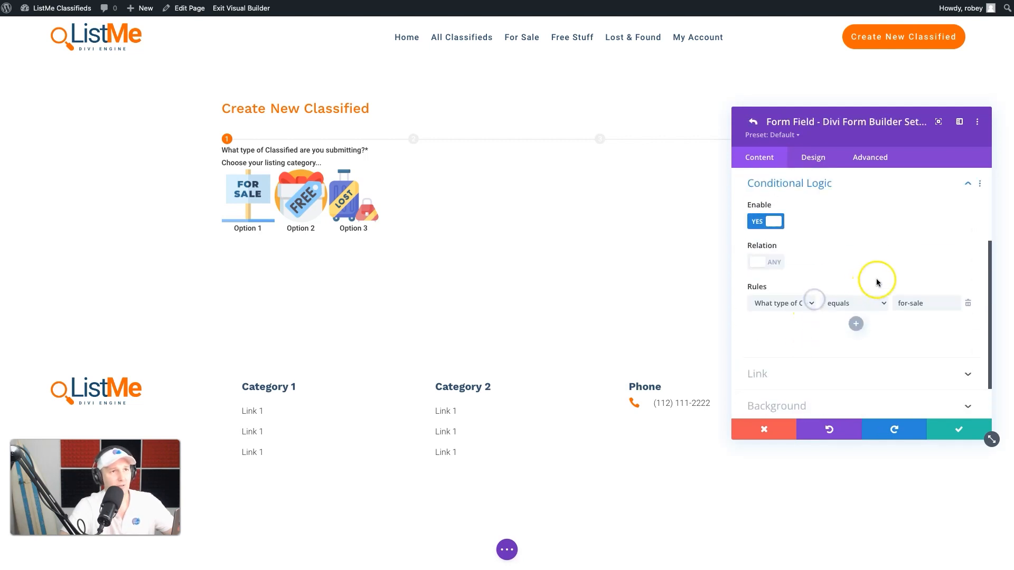
{"action": "double_click", "coordinate": [901, 305]}
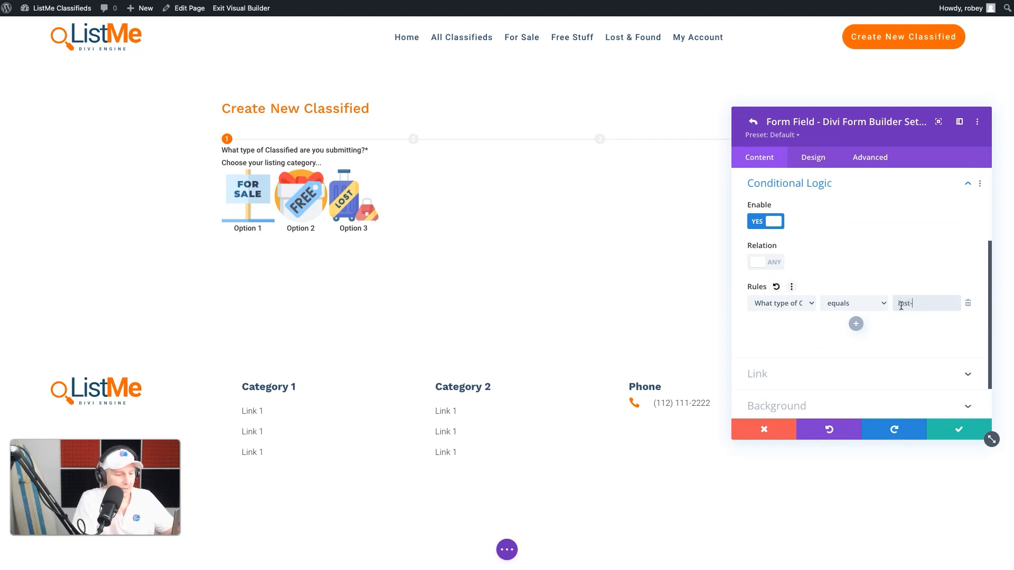
{"action": "left_click", "coordinate": [958, 431]}
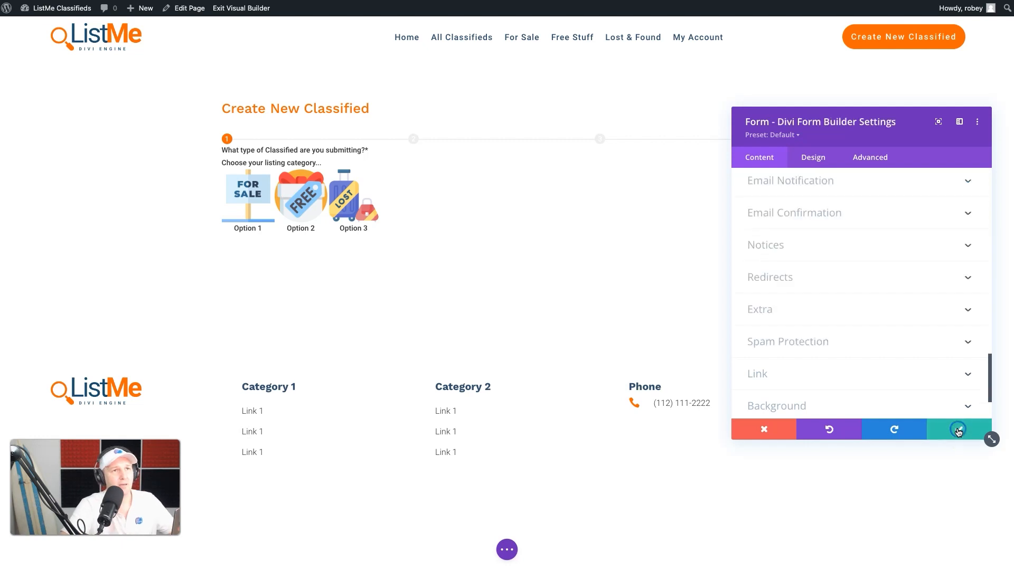
- Save the form module's settings and the page, then exit the visual builder to the live form
{"action": "left_click", "coordinate": [958, 431]}
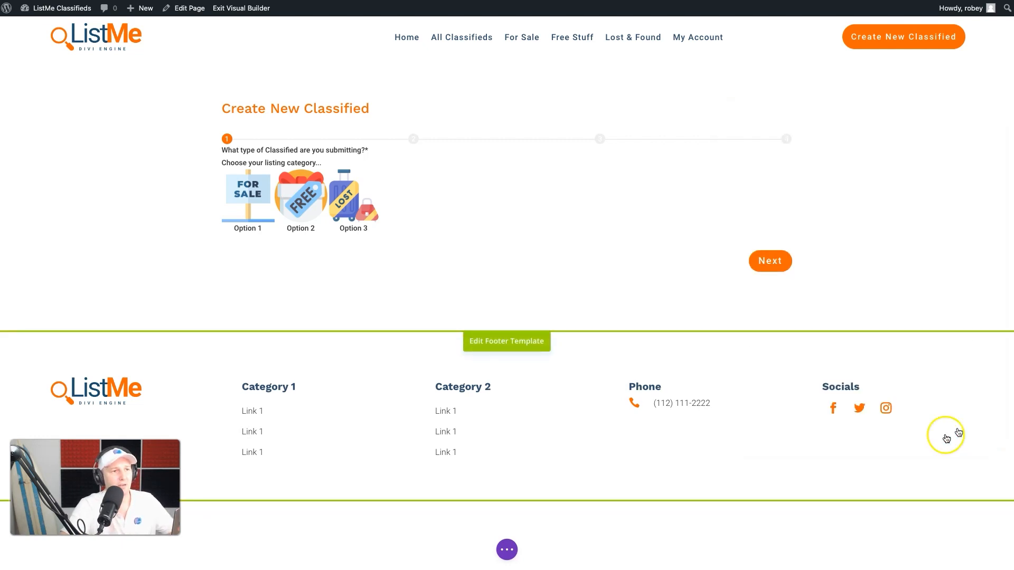
{"action": "left_click", "coordinate": [507, 549]}
{"action": "left_click", "coordinate": [978, 554]}
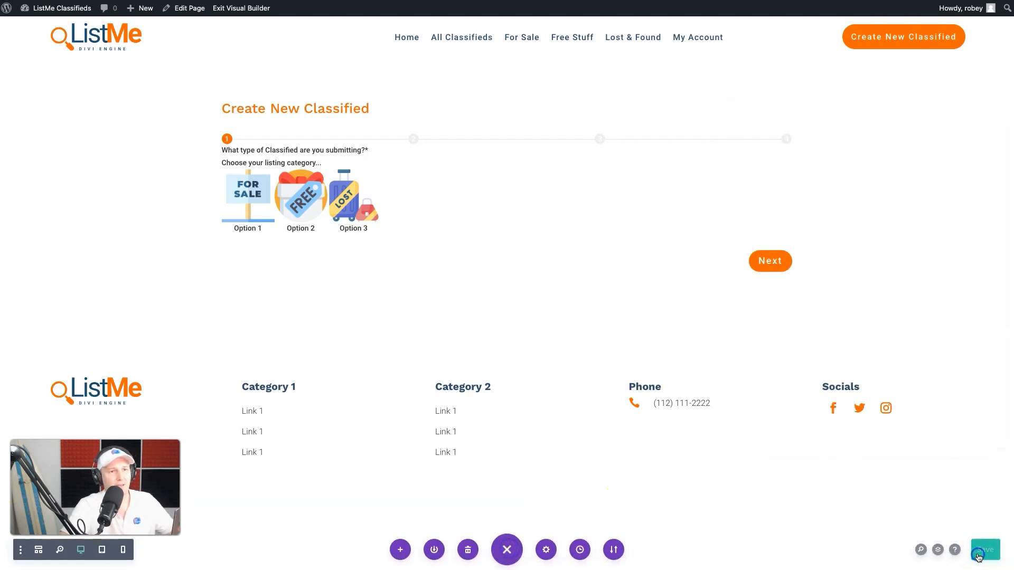
{"action": "left_click", "coordinate": [233, 7]}
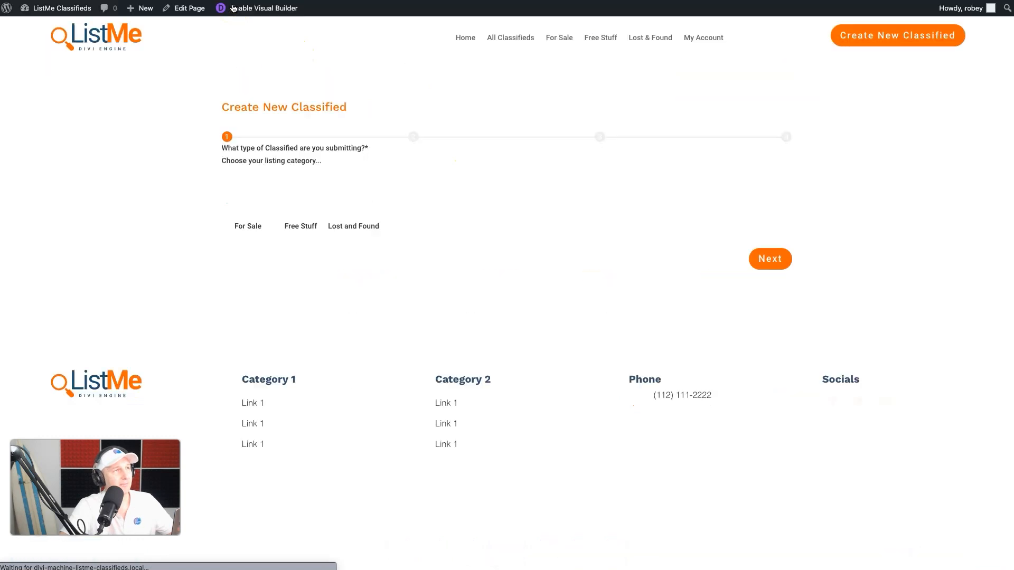
- Test step 2 of the live form for the Free Stuff, Lost and Found, and For Sale categories, then return to step 1
{"action": "left_click", "coordinate": [306, 195]}
{"action": "left_click", "coordinate": [776, 264]}
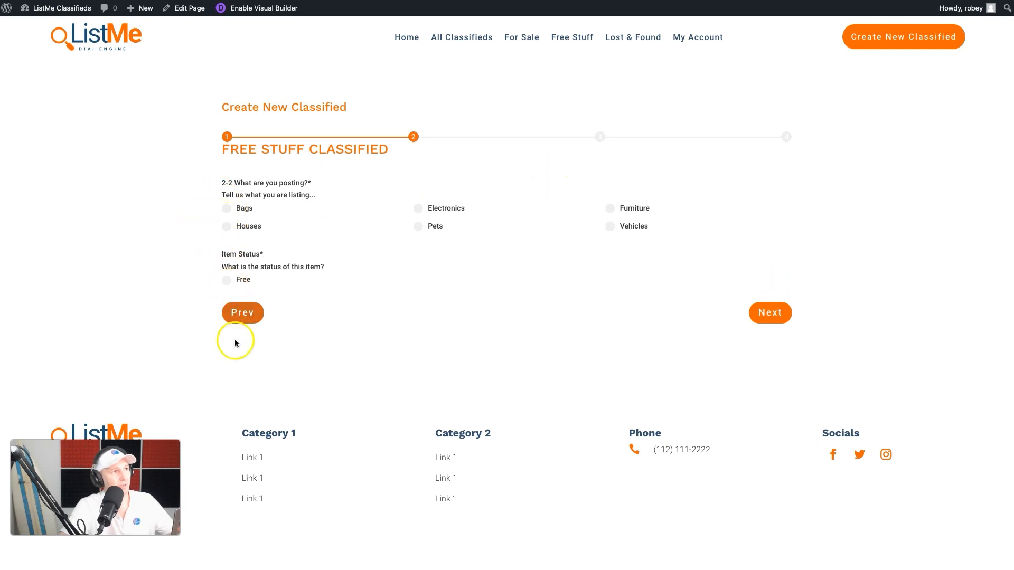
{"action": "left_click", "coordinate": [246, 321]}
{"action": "left_click", "coordinate": [754, 259]}
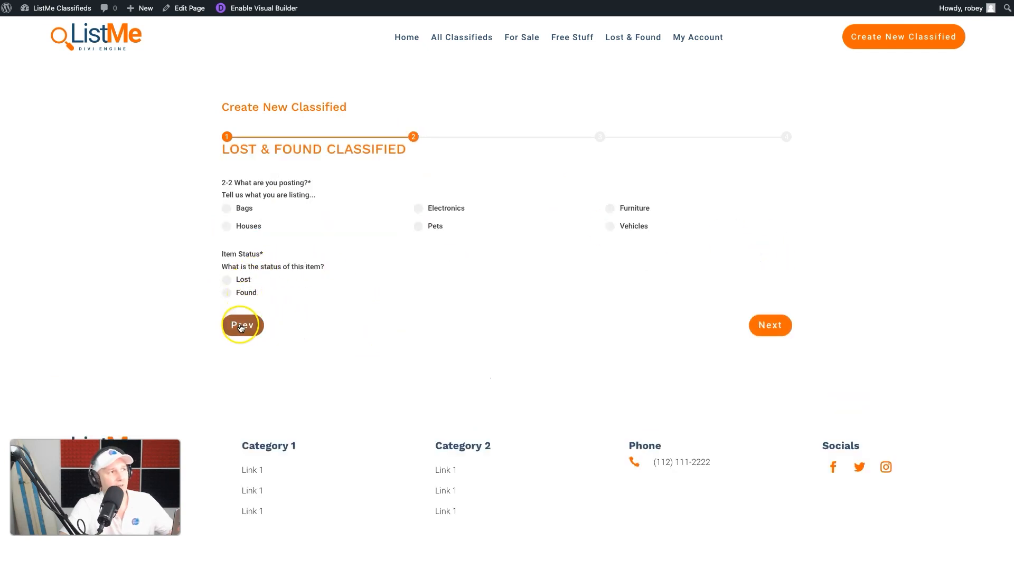
{"action": "left_click", "coordinate": [239, 326]}
{"action": "left_click", "coordinate": [777, 258]}
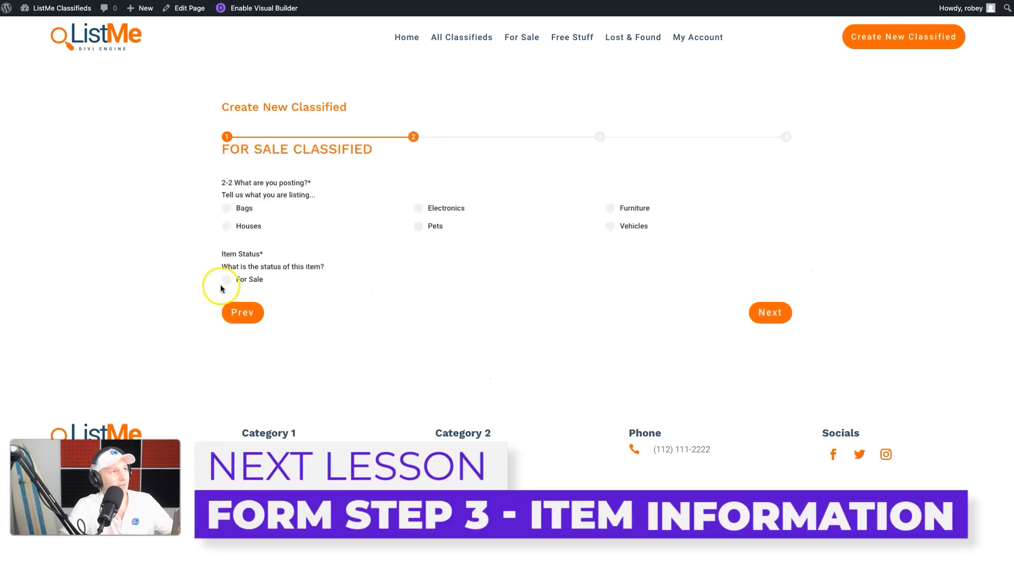
{"action": "left_click", "coordinate": [239, 318]}
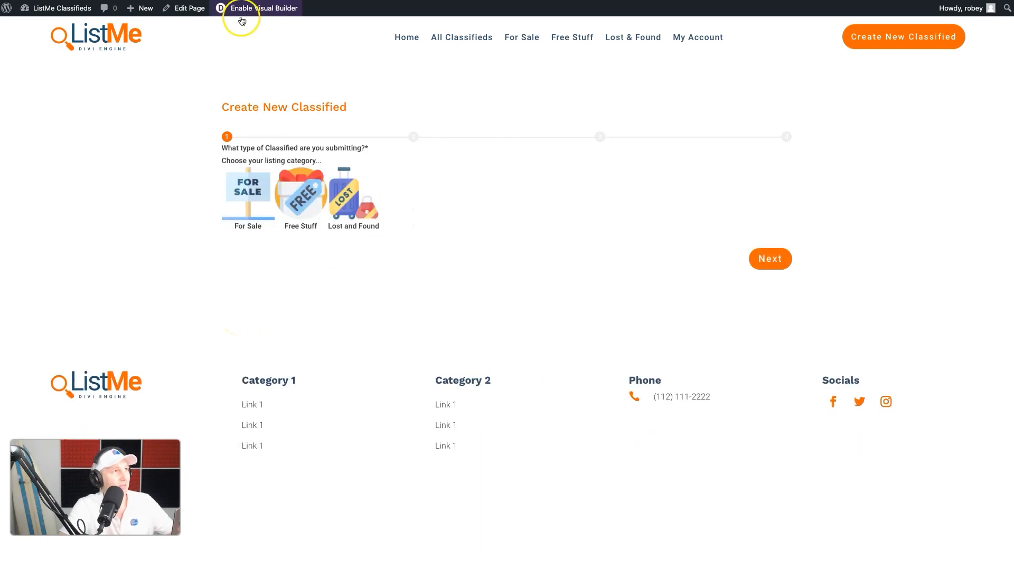